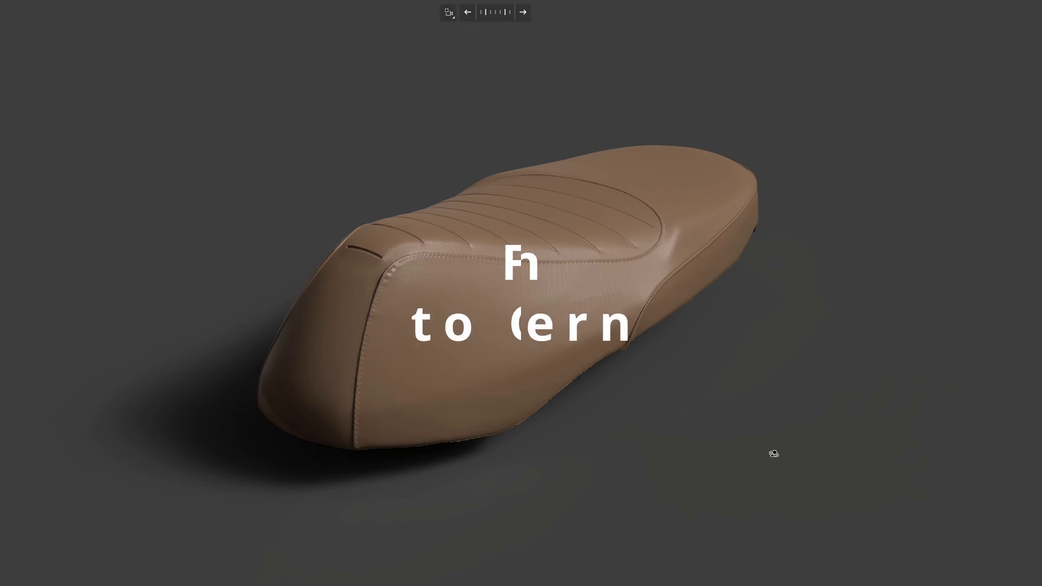
Examine the scanned brown scooter seat from several angles, including its stitched seams and side panels
{"action": "left_click_drag", "start_coordinate": [773, 454], "coordinate": [816, 373], "text": "alt+shift"}
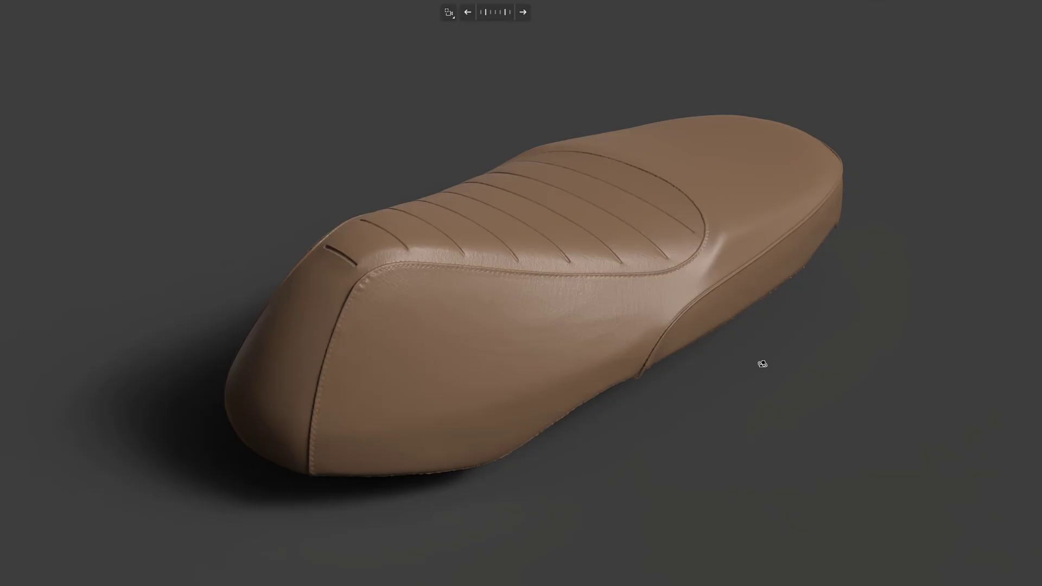
{"action": "mouse_move", "coordinate": [582, 354]}
{"action": "left_mouse_down"}
{"action": "mouse_move", "coordinate": [698, 362]}
{"action": "mouse_move", "coordinate": [584, 366]}
{"action": "left_mouse_up"}
{"action": "left_click_drag", "start_coordinate": [795, 382], "coordinate": [384, 315]}
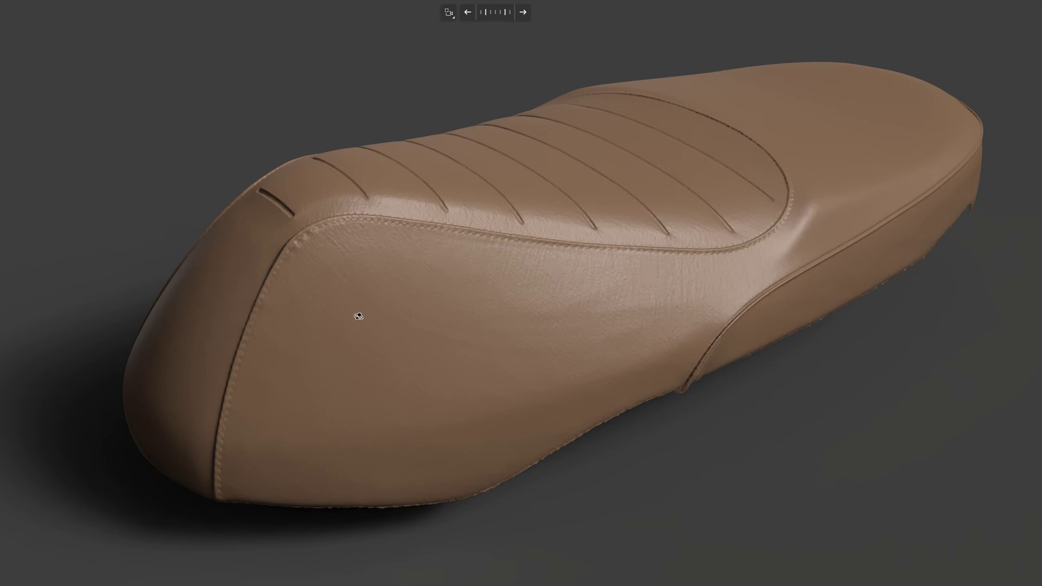
{"action": "left_click_drag", "start_coordinate": [579, 383], "coordinate": [454, 377]}
{"action": "middle_click_drag", "start_coordinate": [454, 377], "coordinate": [479, 333]}
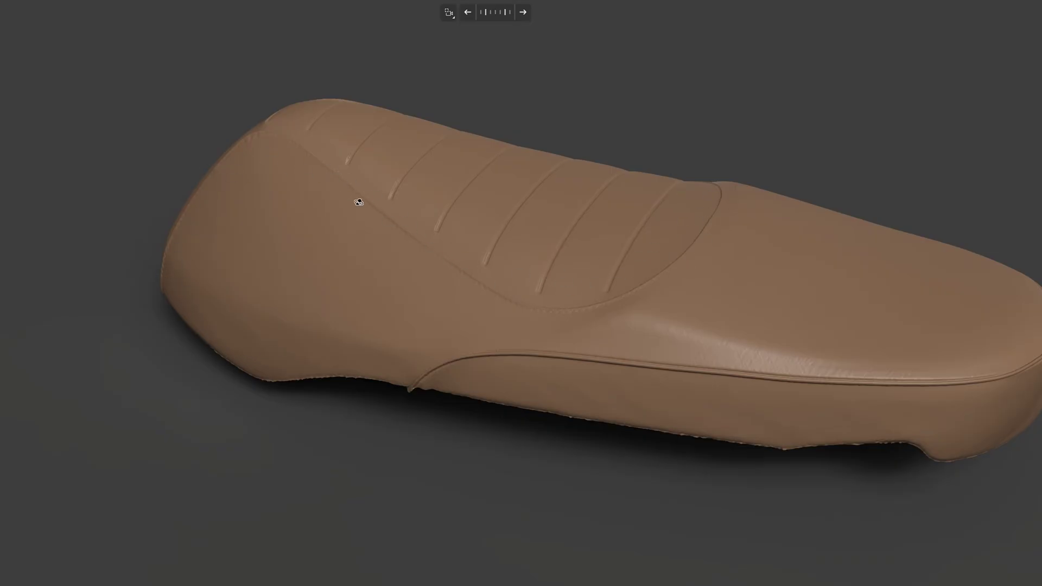
{"action": "left_click_drag", "start_coordinate": [663, 293], "coordinate": [247, 307]}
{"action": "left_click_drag", "start_coordinate": [701, 247], "coordinate": [435, 292]}
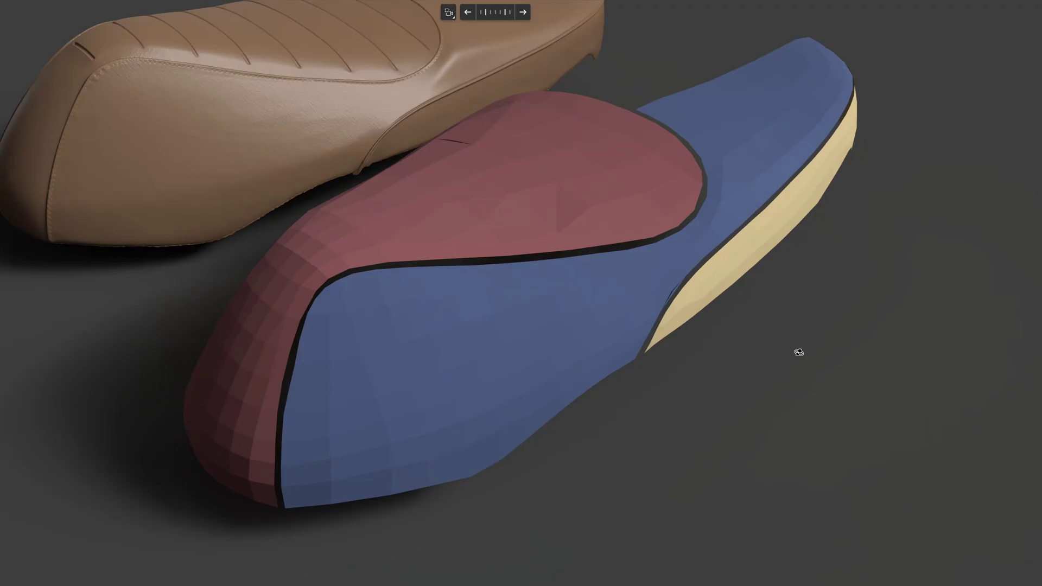
Compare the coloured low-poly seat panels with the scanned seat and the flattened red, blue and yellow pattern pieces
{"action": "left_click_drag", "start_coordinate": [761, 321], "coordinate": [490, 288]}
{"action": "scroll", "coordinate": [491, 288], "scroll_direction": "up", "scroll_amount": 5}
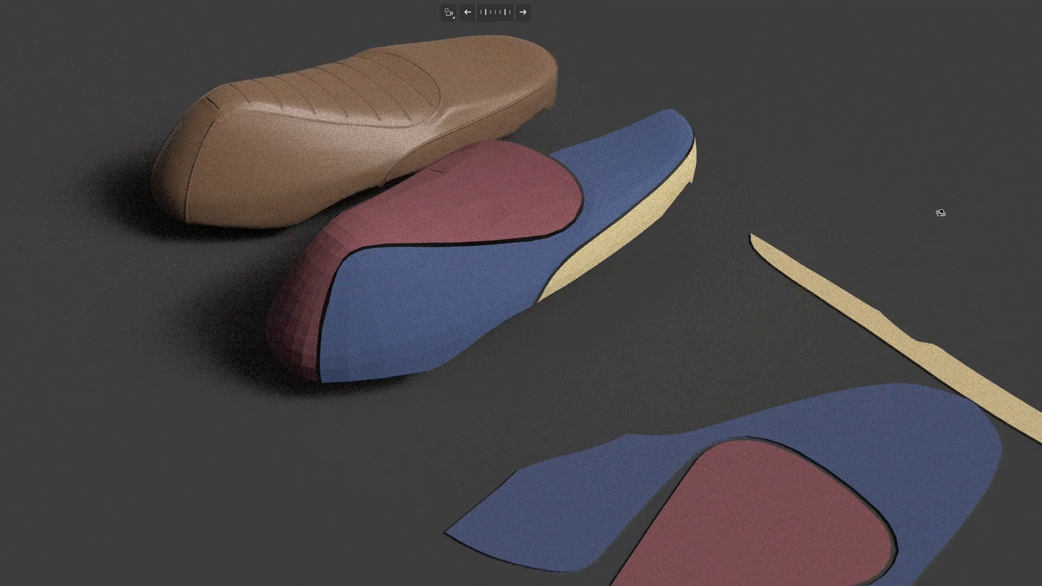
{"action": "middle_click_drag", "start_coordinate": [981, 223], "coordinate": [763, 72]}
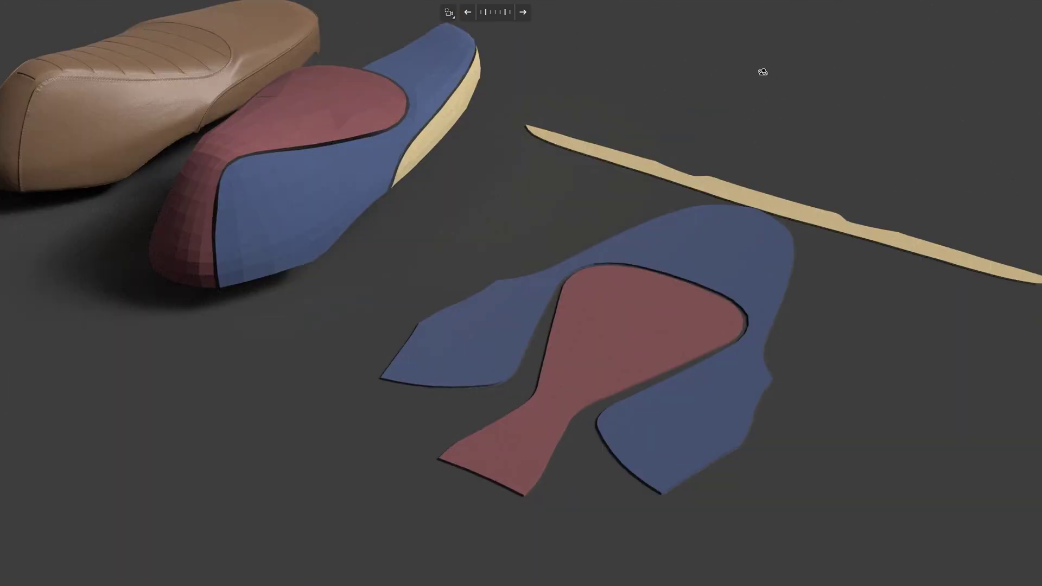
{"action": "middle_click_drag", "start_coordinate": [762, 72], "coordinate": [782, 145]}
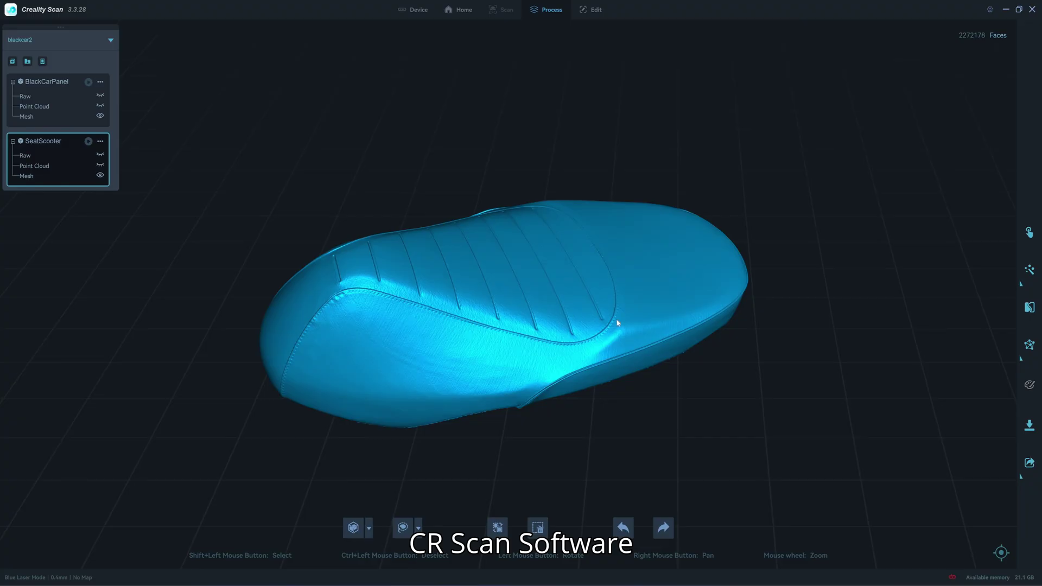
Switch to Creality Scan, inspect the SeatScooter mesh from above and start exporting it
{"action": "left_click_drag", "start_coordinate": [750, 286], "coordinate": [524, 430]}
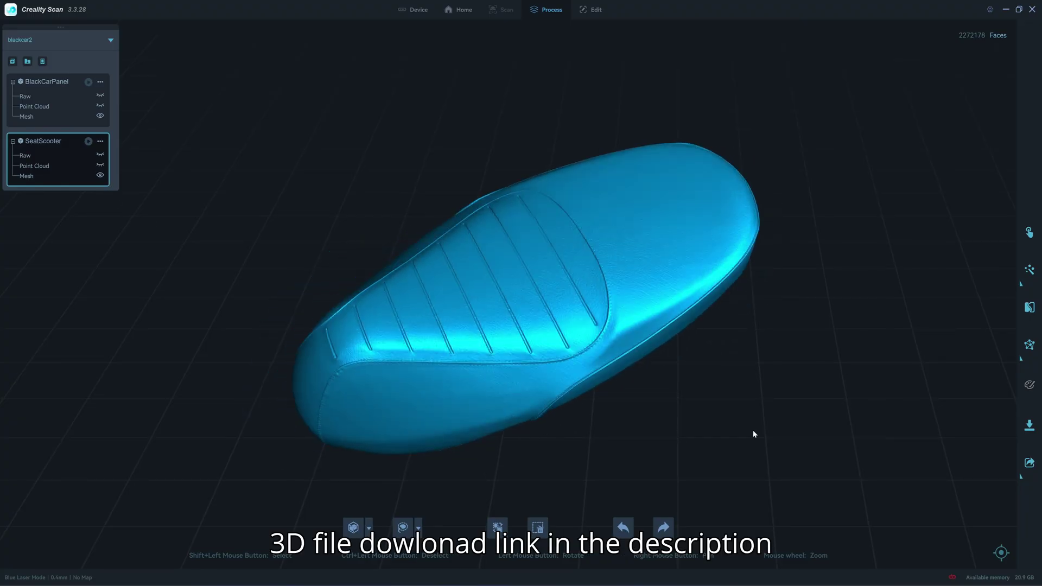
{"action": "left_click", "coordinate": [1031, 427]}
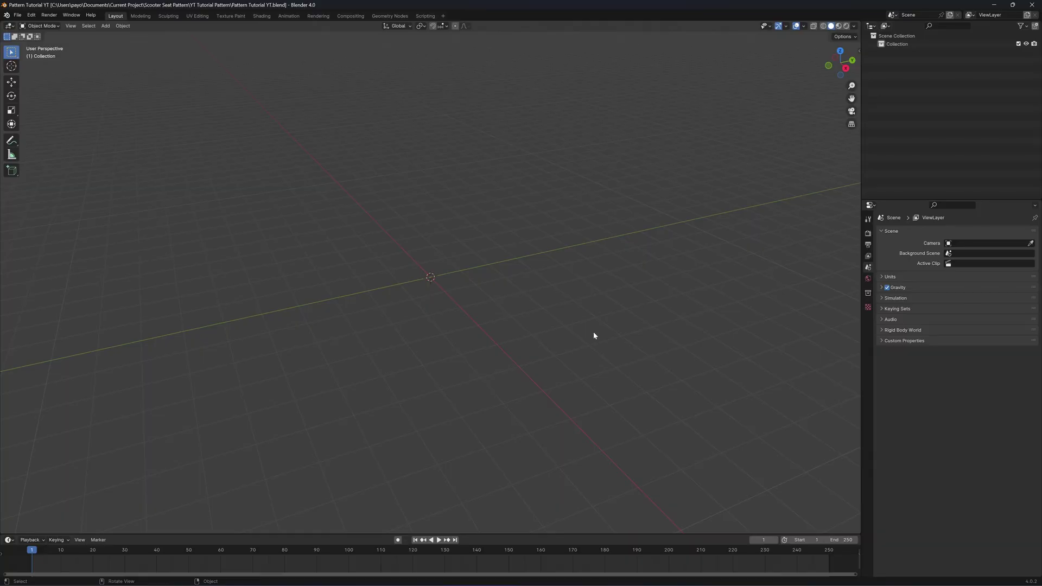
Switch to Inkscape, look up the file types for saving a copy of the flattened pattern, and view its DXF in AutoCAD
{"action": "mouse_move", "coordinate": [594, 584]}
{"action": "left_click", "coordinate": [623, 570]}
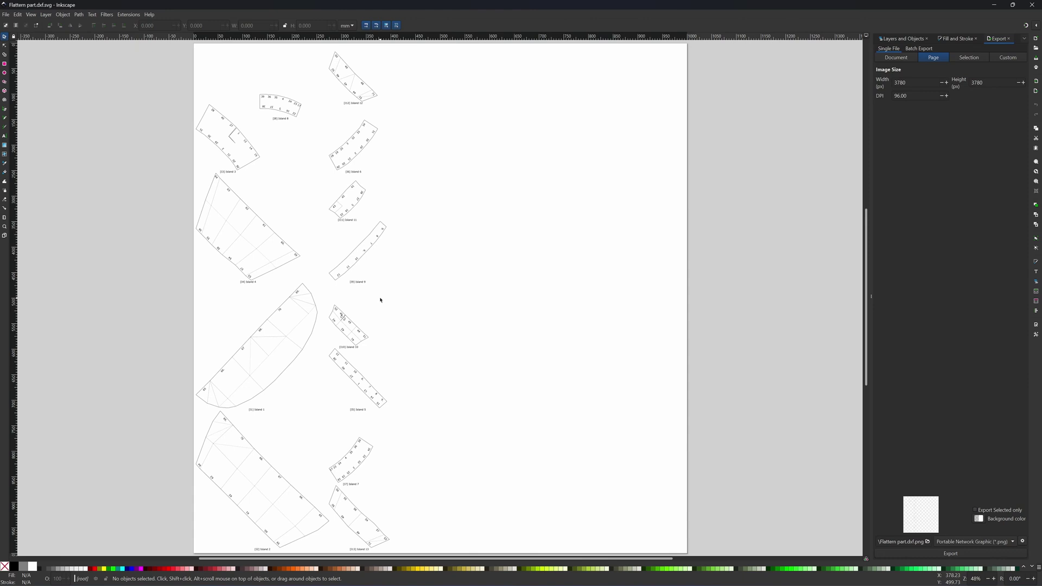
{"action": "left_click", "coordinate": [5, 15]}
{"action": "left_click", "coordinate": [38, 70]}
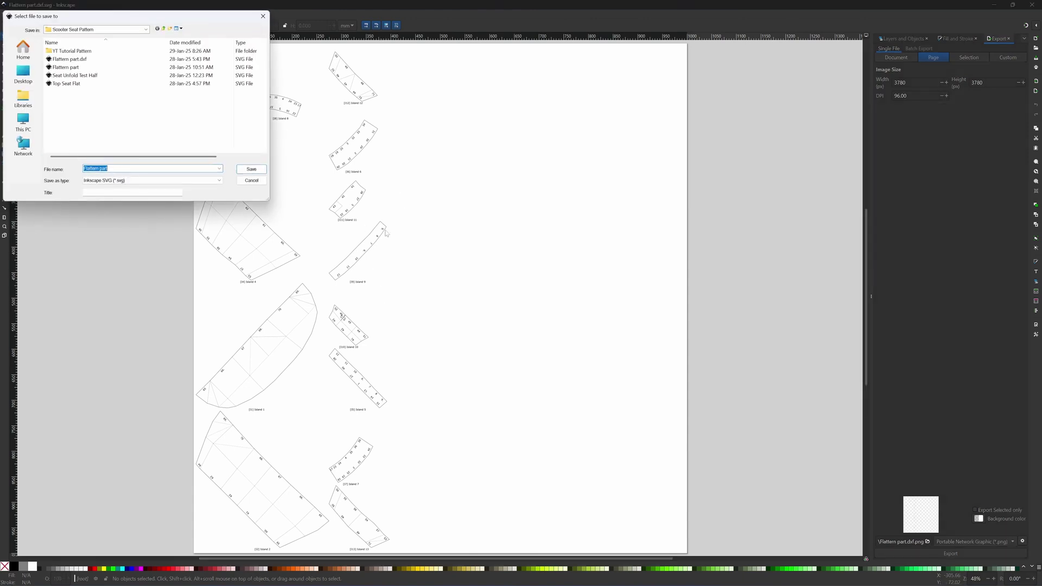
{"action": "left_click", "coordinate": [173, 180]}
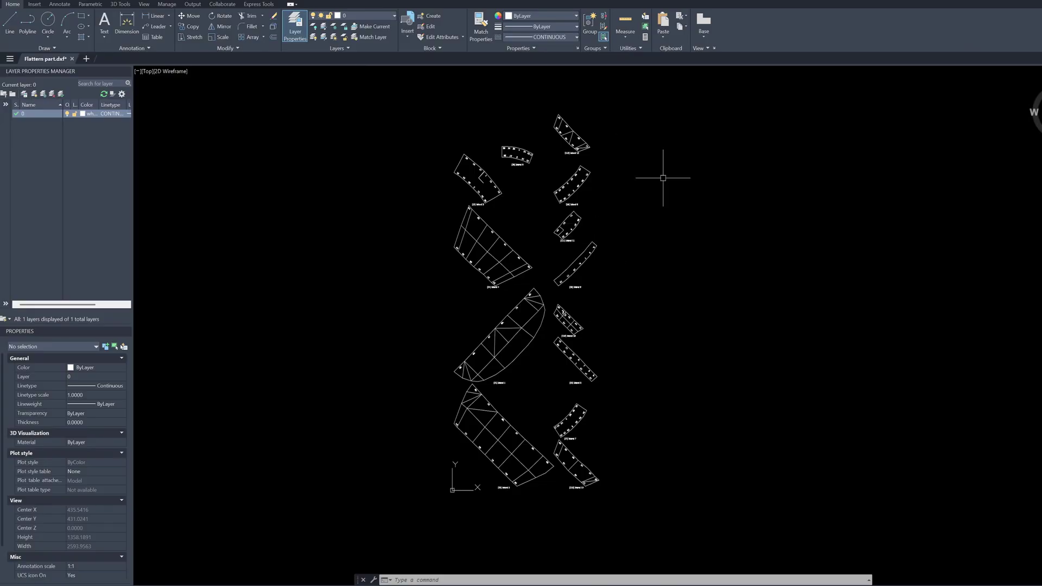
{"action": "middle_click_drag", "start_coordinate": [614, 324], "coordinate": [611, 321]}
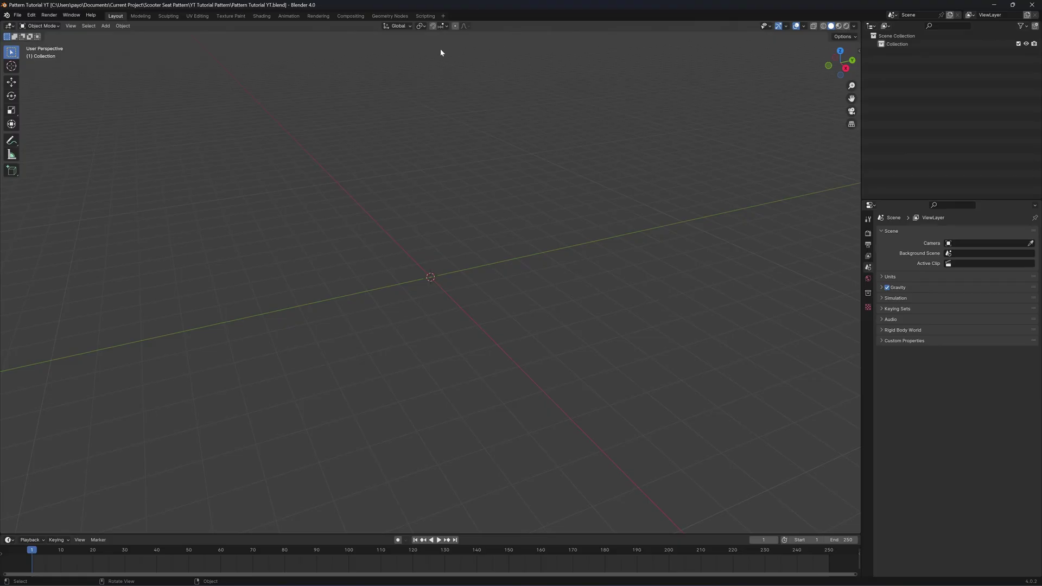
In Blender, look up the Export Paper Model add-on in the preferences and display its Paper options beside the viewport
{"action": "left_click", "coordinate": [31, 14]}
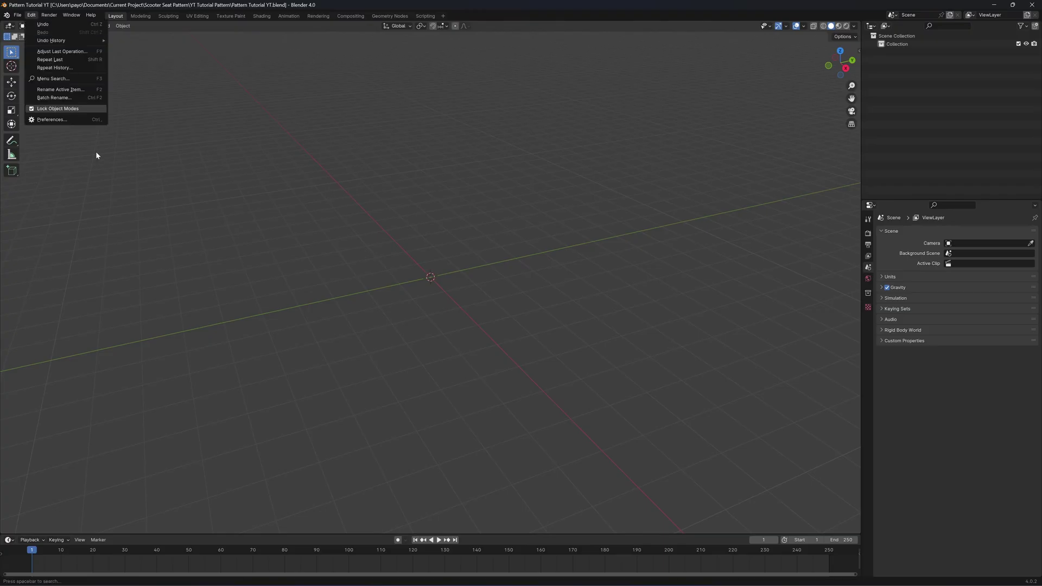
{"action": "left_click", "coordinate": [56, 119]}
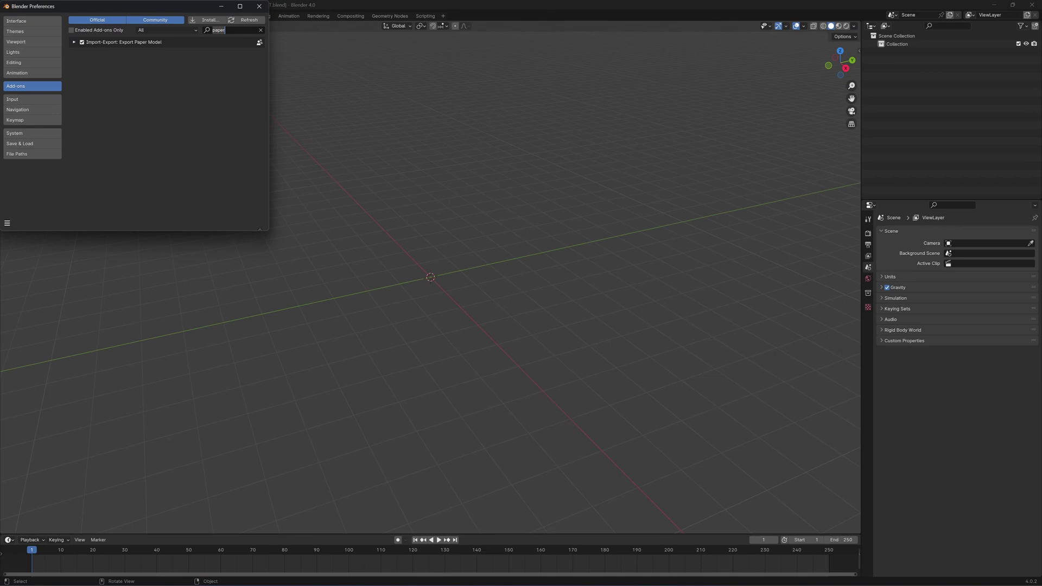
{"action": "left_click", "coordinate": [568, 158]}
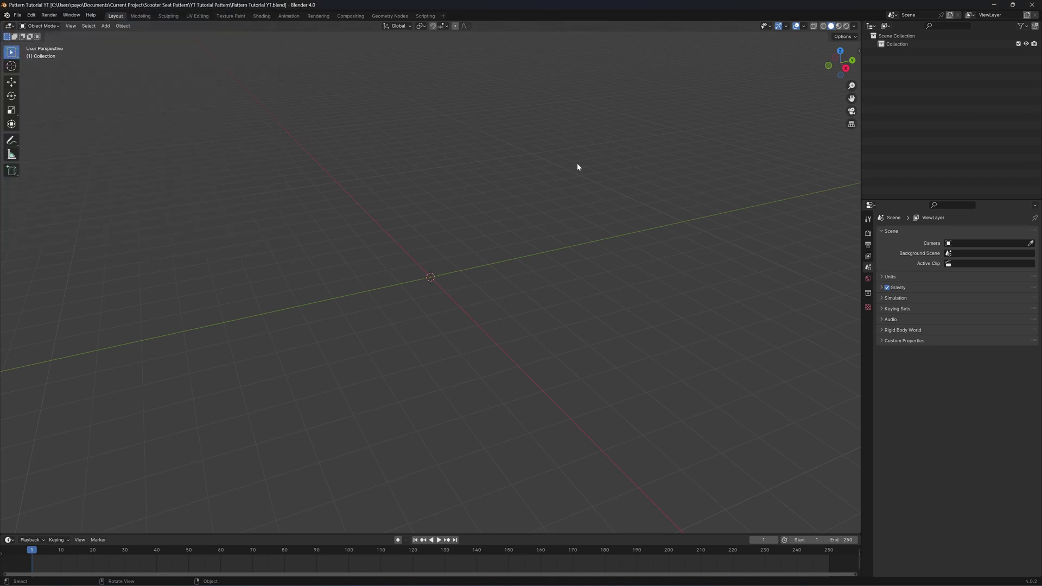
{"action": "key", "text": "n"}
{"action": "left_click", "coordinate": [856, 90]}
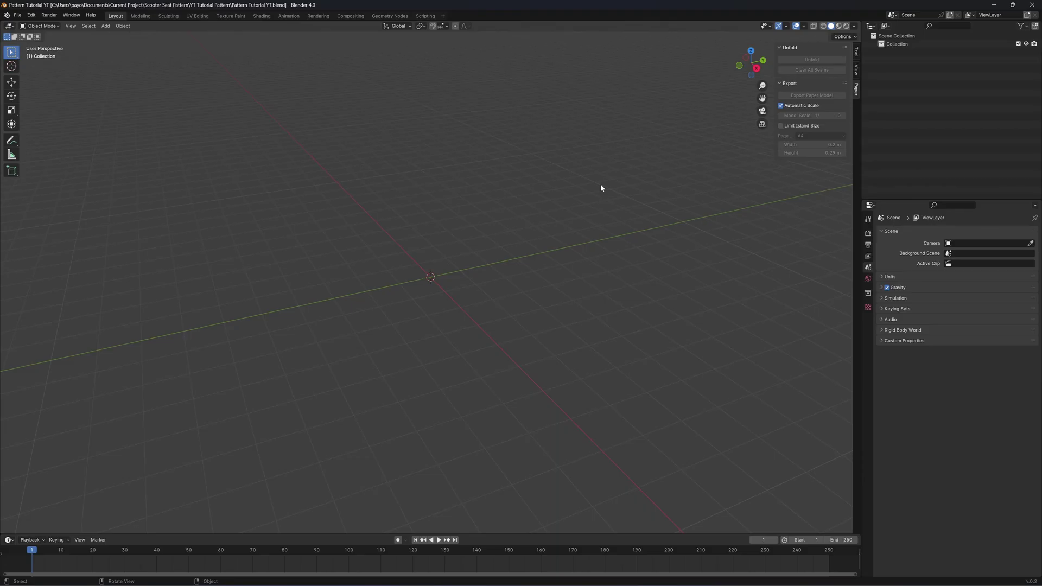
Import Seat model.obj from the Scooter Seat Pattern folder as Wavefront OBJ with the scale set to 0.001
{"action": "left_click", "coordinate": [17, 14]}
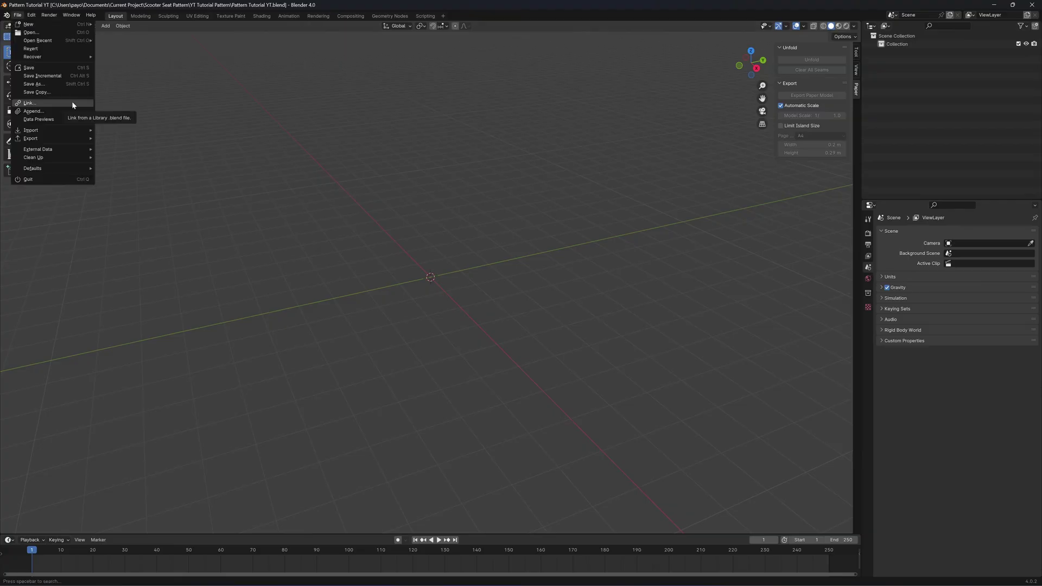
{"action": "mouse_move", "coordinate": [79, 131]}
{"action": "left_click", "coordinate": [125, 162]}
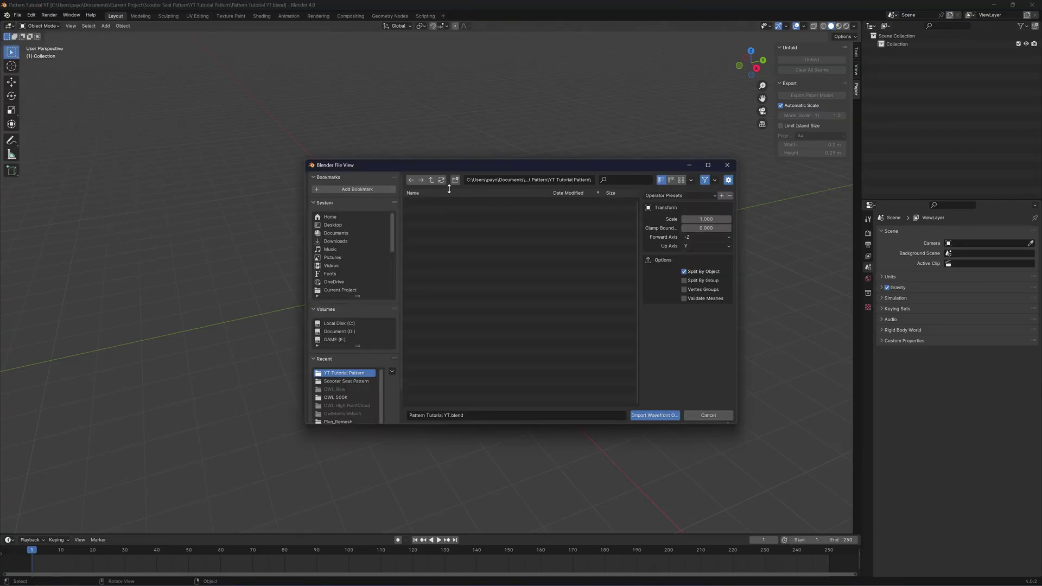
{"action": "left_click", "coordinate": [431, 180]}
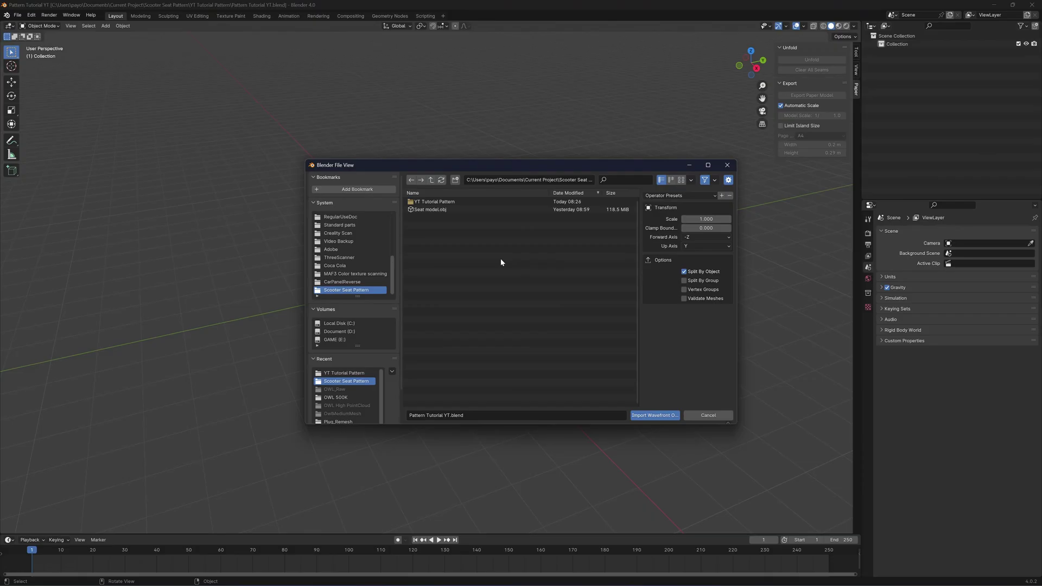
{"action": "left_click", "coordinate": [432, 210]}
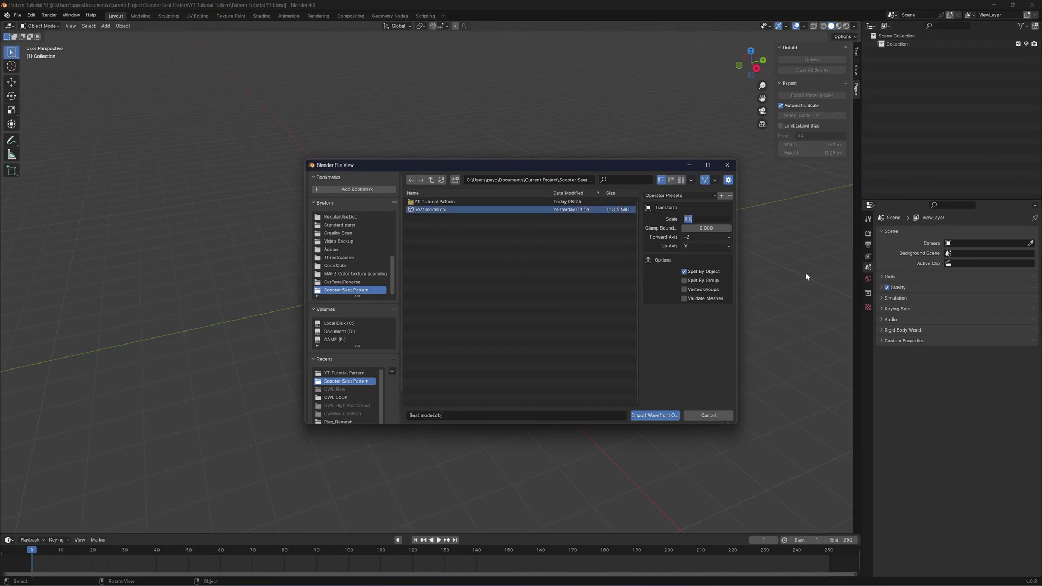
{"action": "type", "text": "0.001"}
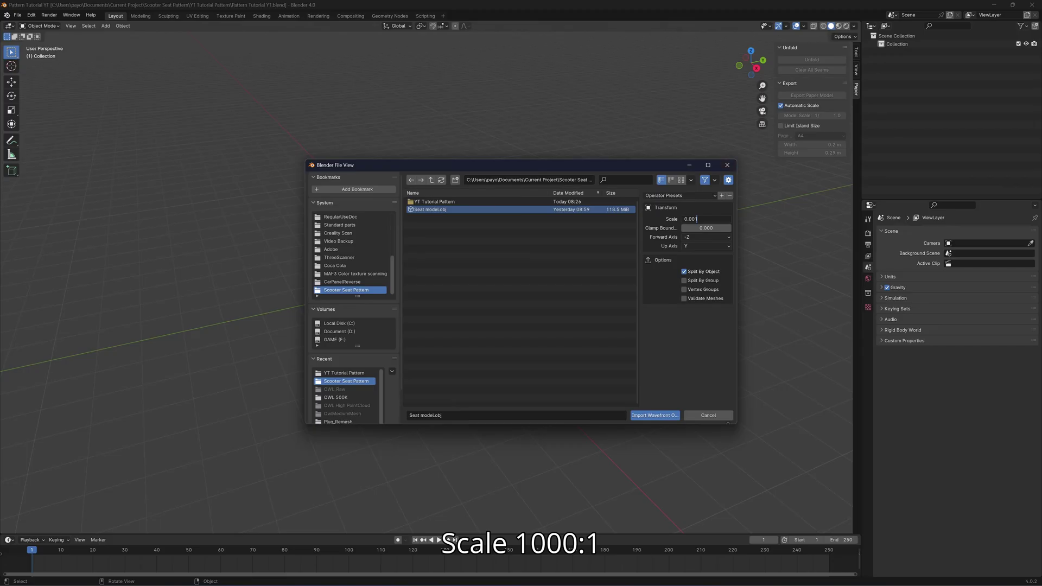
{"action": "left_click", "coordinate": [656, 416]}
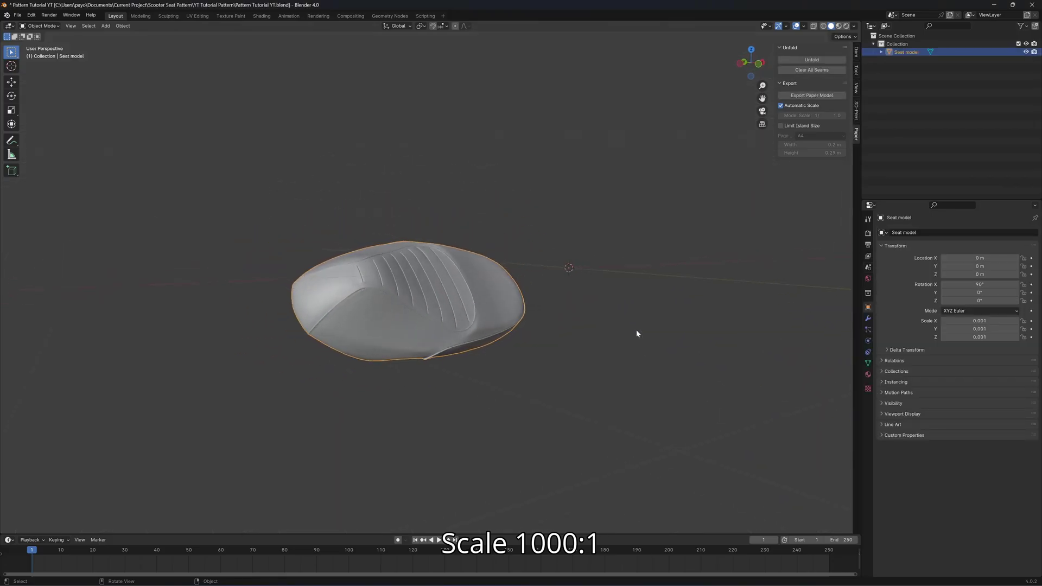
Set the scene's length unit to Centimeters
{"action": "middle_click_drag", "start_coordinate": [637, 333], "coordinate": [613, 298]}
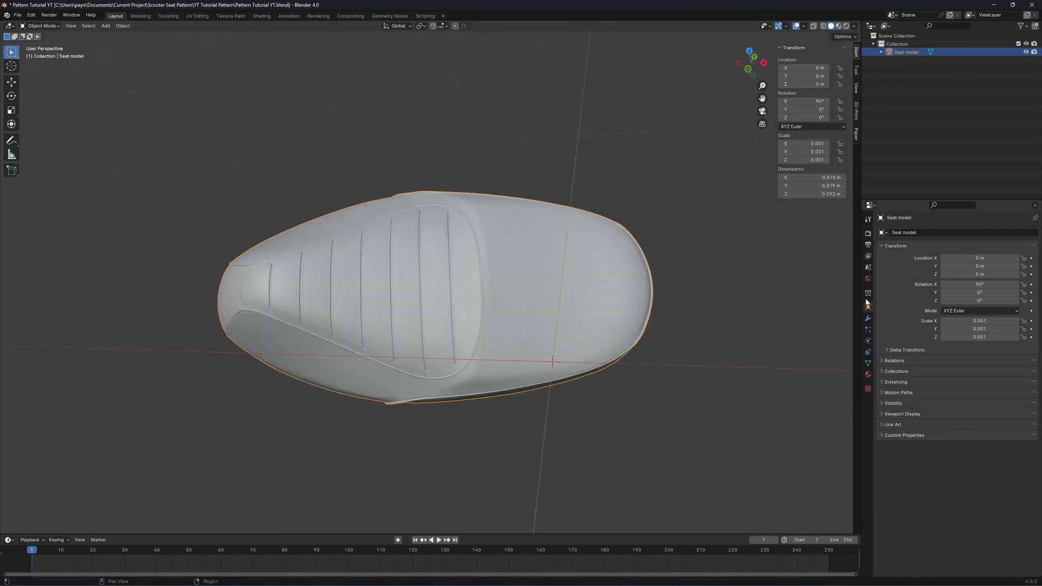
{"action": "left_click", "coordinate": [868, 293]}
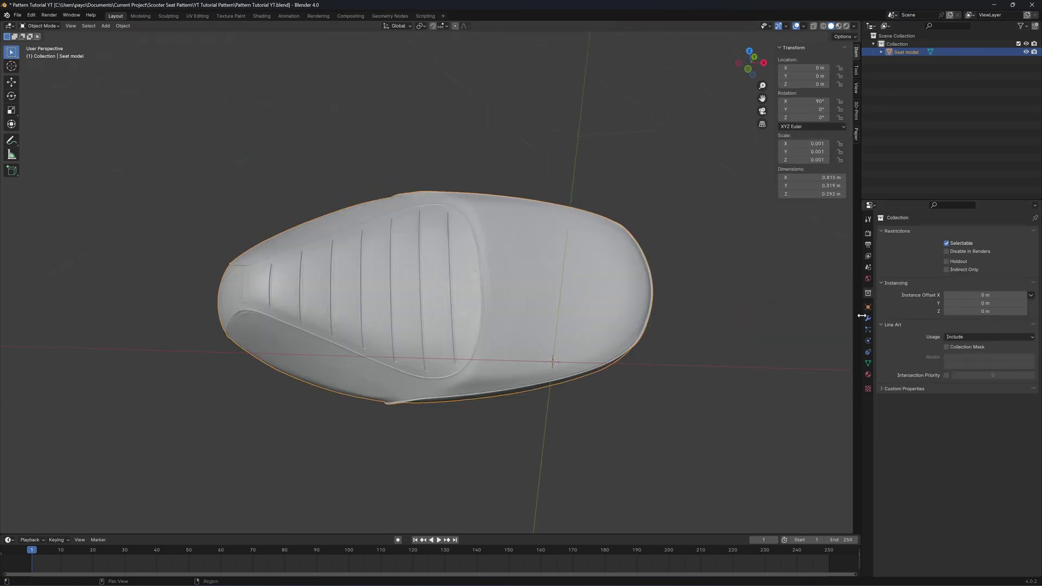
{"action": "left_click", "coordinate": [868, 268]}
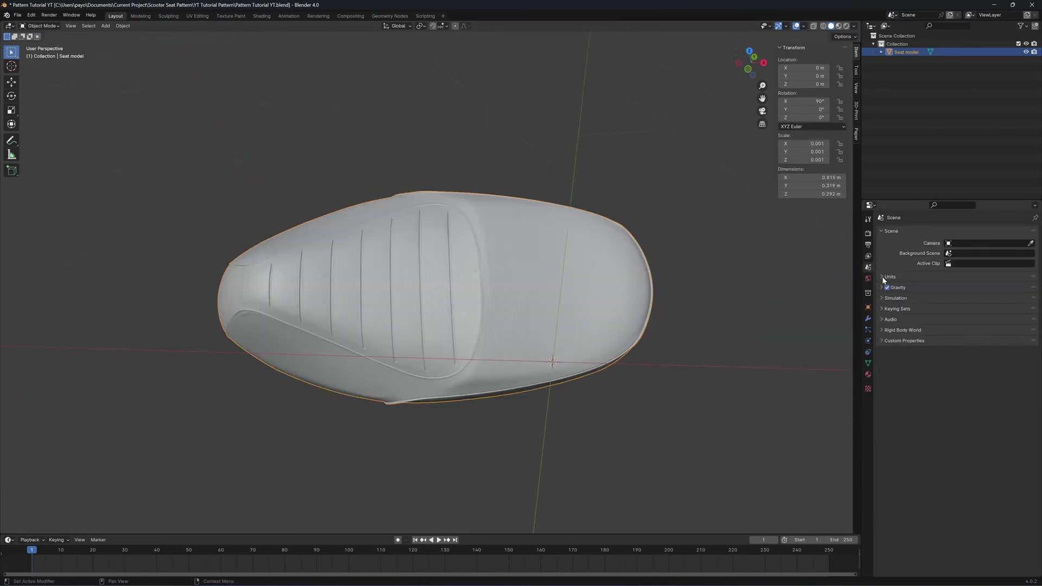
{"action": "left_click", "coordinate": [882, 278]}
{"action": "left_click", "coordinate": [974, 327]}
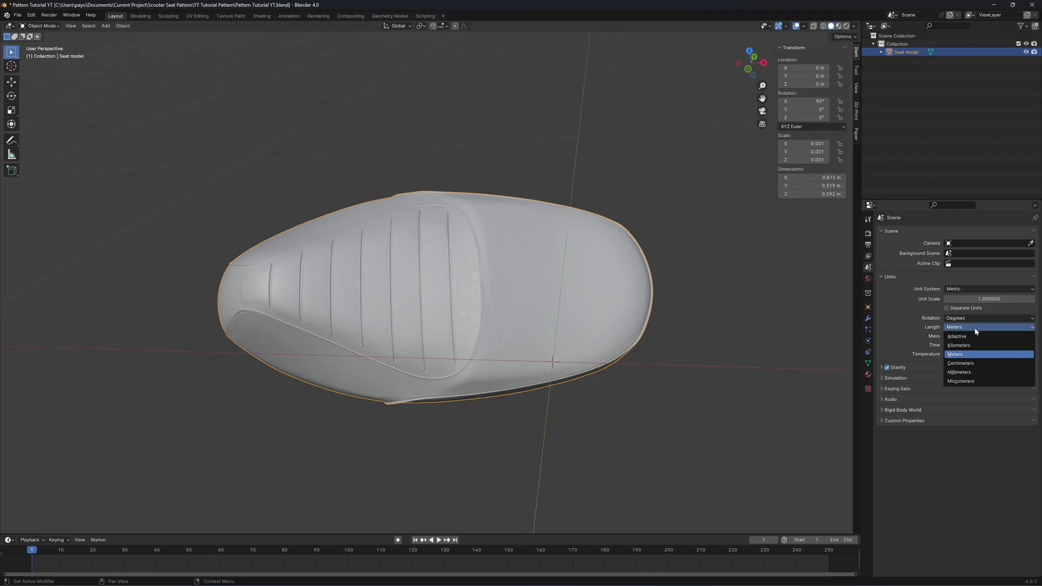
{"action": "left_click", "coordinate": [966, 363]}
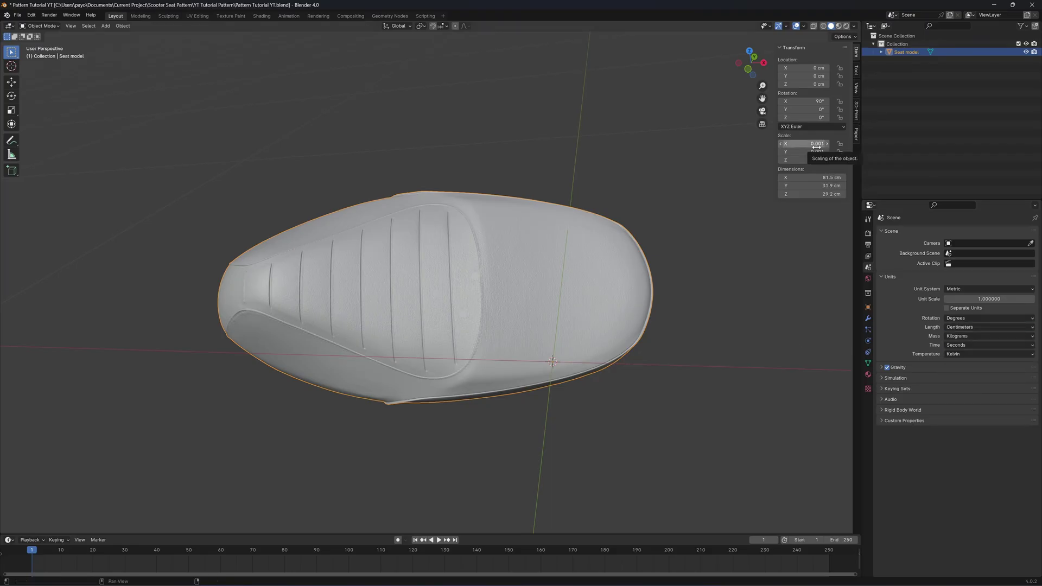
Apply all transforms to the seat model and move its geometry to the origin
{"action": "middle_click_drag", "start_coordinate": [770, 217], "coordinate": [678, 282]}
{"action": "left_click", "coordinate": [123, 26]}
{"action": "mouse_move", "coordinate": [133, 69]}
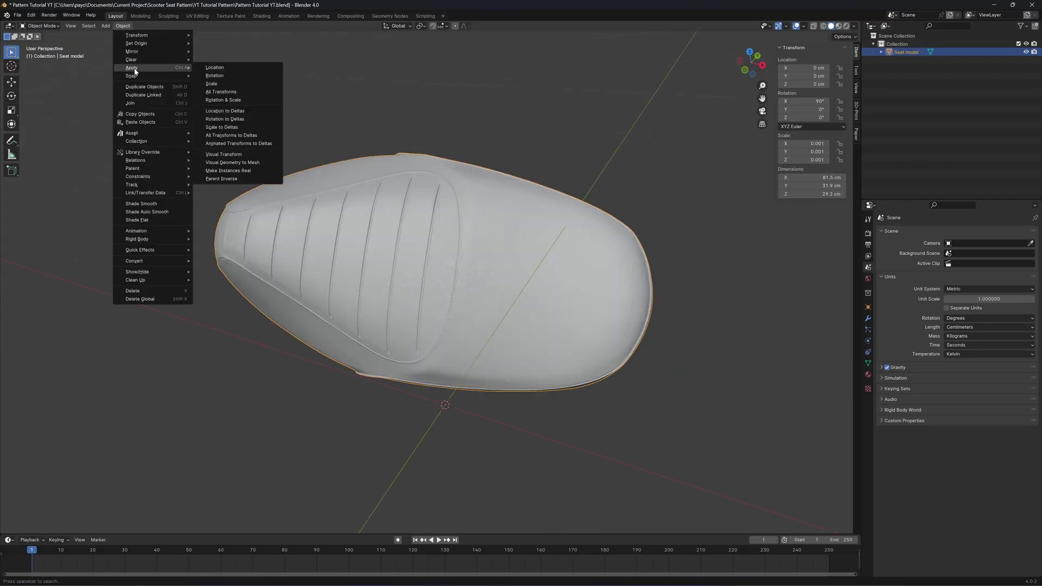
{"action": "left_click", "coordinate": [219, 92]}
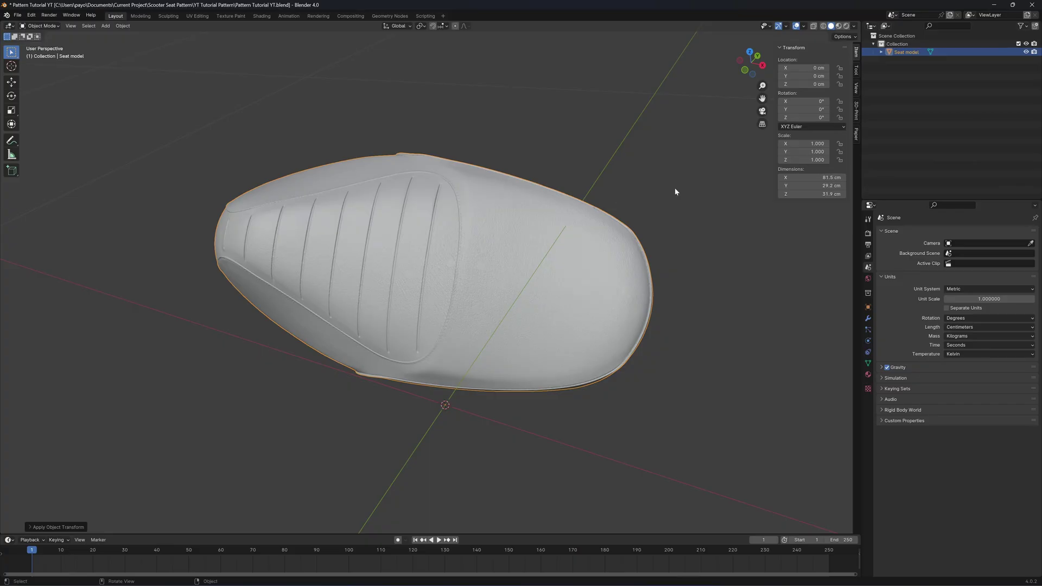
{"action": "left_click", "coordinate": [122, 27]}
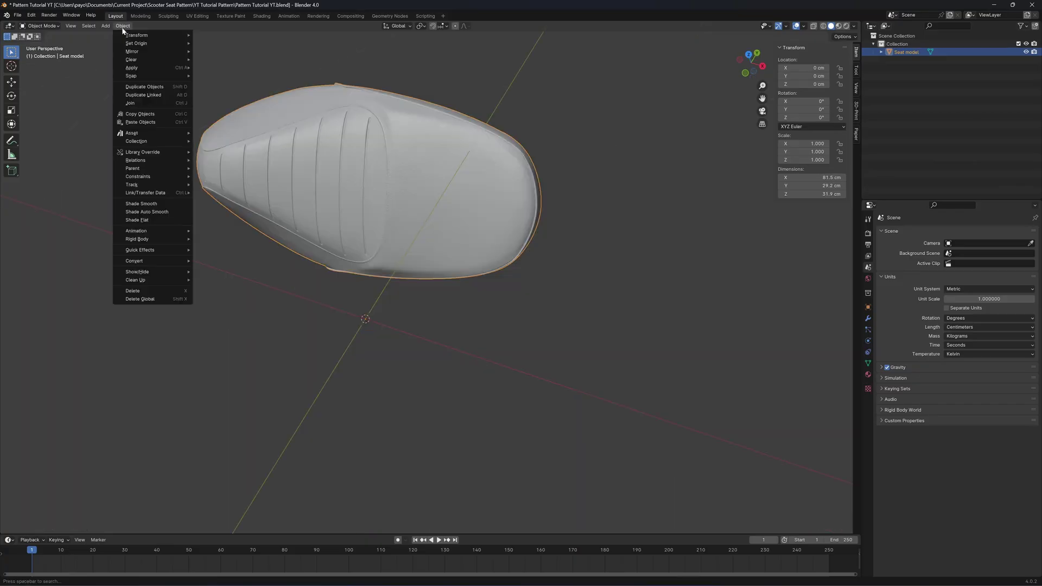
{"action": "mouse_move", "coordinate": [131, 46]}
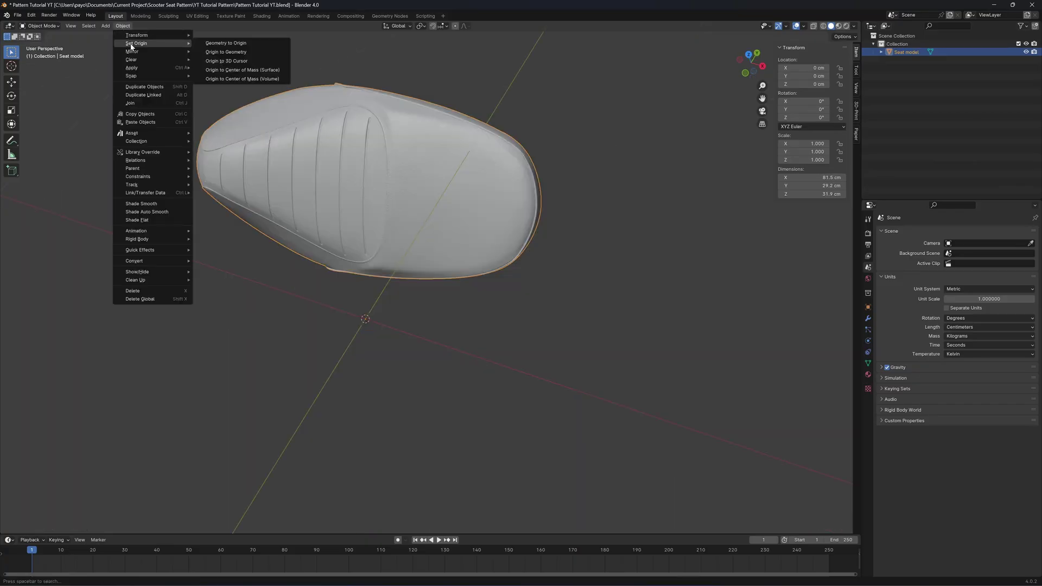
{"action": "left_click", "coordinate": [219, 45]}
Rotate the seat model upright in the left orthographic view, to about -51.6° around X
{"action": "middle_click_drag", "start_coordinate": [660, 132], "coordinate": [746, 76]}
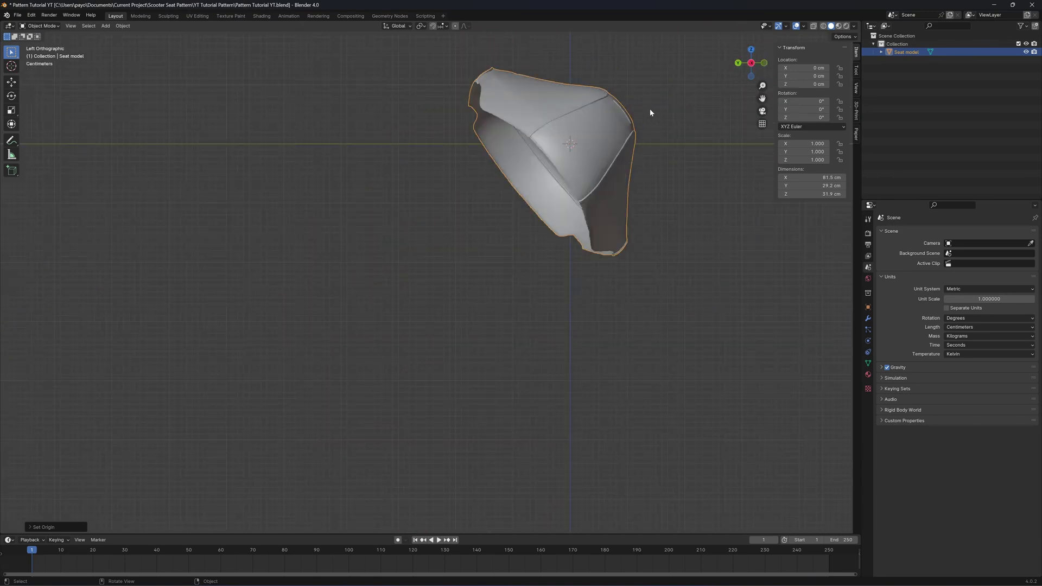
{"action": "middle_click_drag", "start_coordinate": [659, 103], "coordinate": [560, 185], "text": "shift"}
{"action": "scroll", "coordinate": [560, 186], "scroll_direction": "up", "scroll_amount": 2}
{"action": "left_click", "coordinate": [560, 185]}
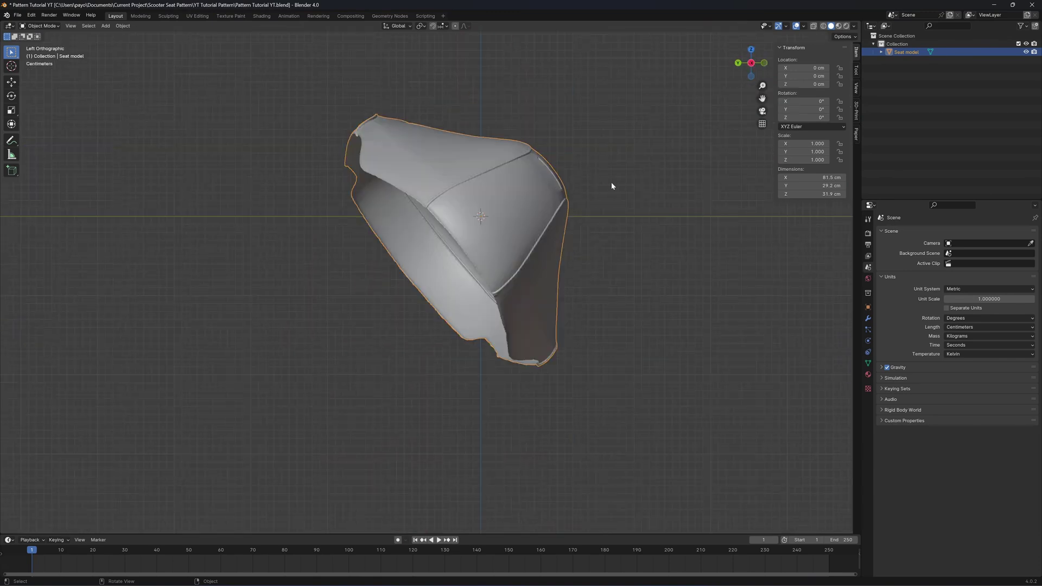
{"action": "key", "text": "r"}
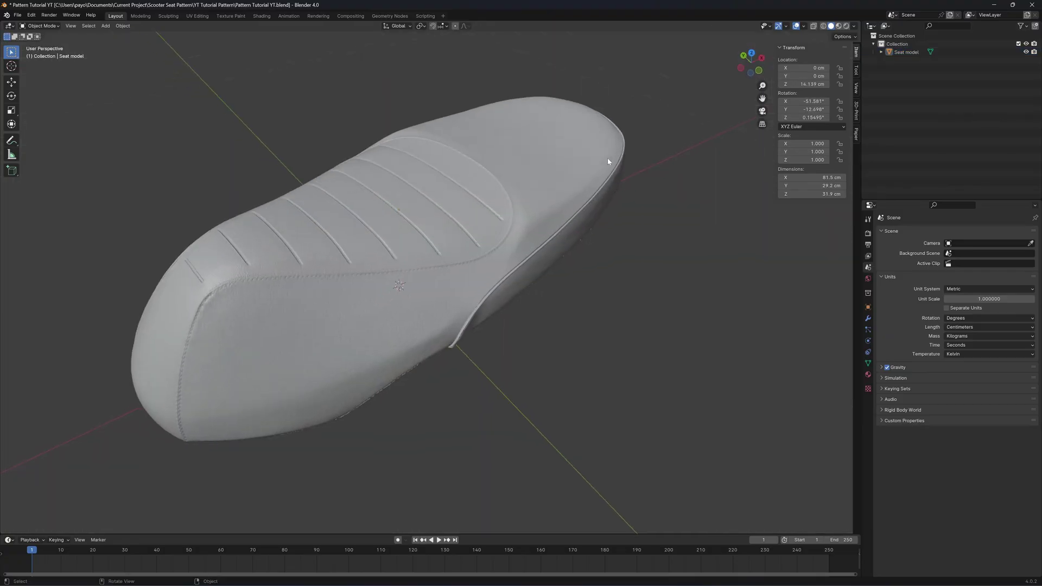
Set the solid viewport shading to display objects in random colours
{"action": "middle_click_drag", "start_coordinate": [609, 158], "coordinate": [847, 15]}
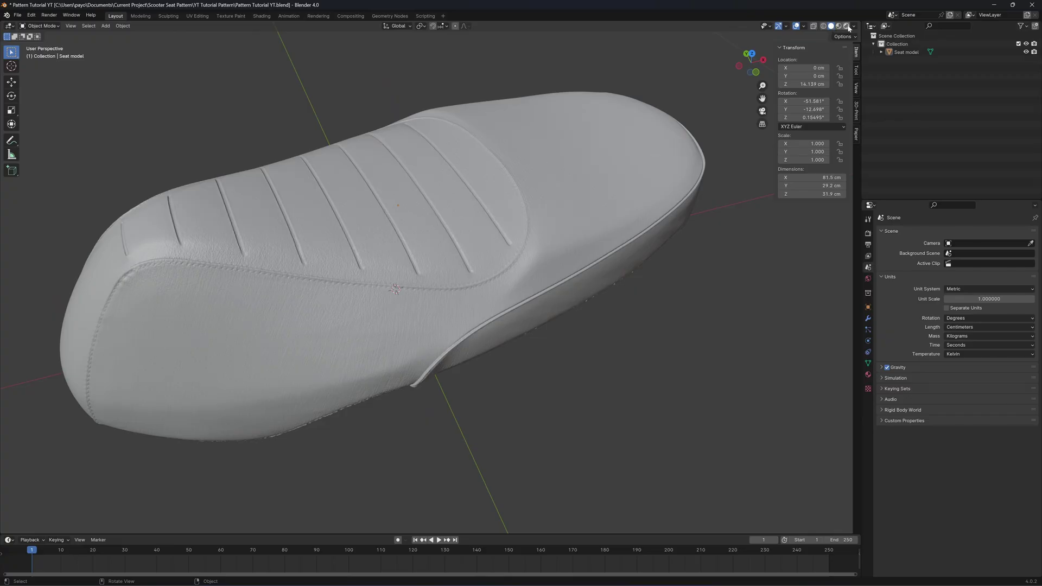
{"action": "left_click", "coordinate": [854, 26]}
{"action": "left_click", "coordinate": [847, 157]}
{"action": "scroll", "coordinate": [685, 317], "scroll_direction": "down", "scroll_amount": 1}
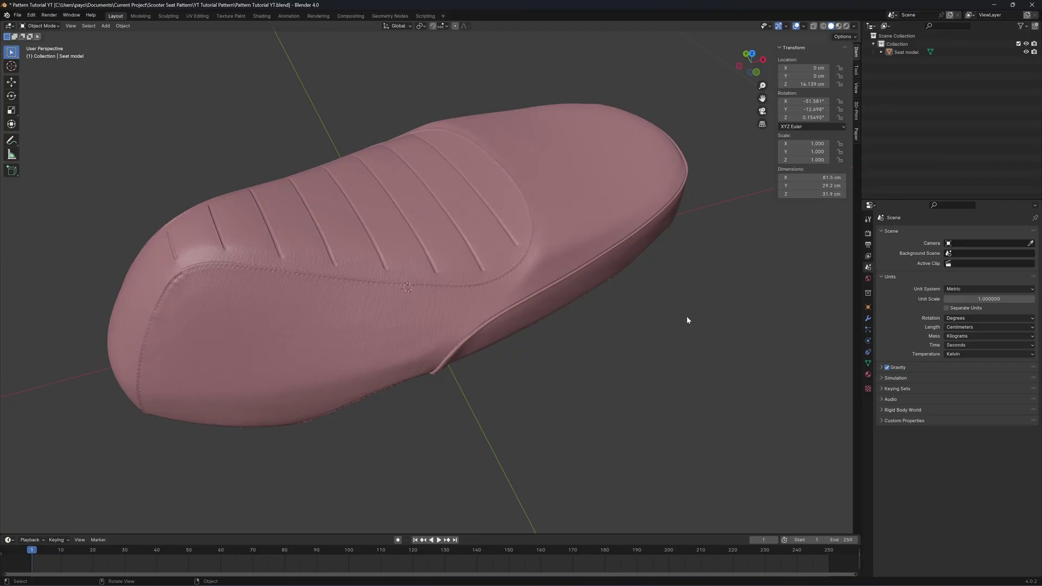
Turn on snapping with Face as the snap target and set the seat model to display In Front
{"action": "middle_click_drag", "start_coordinate": [687, 321], "coordinate": [574, 425]}
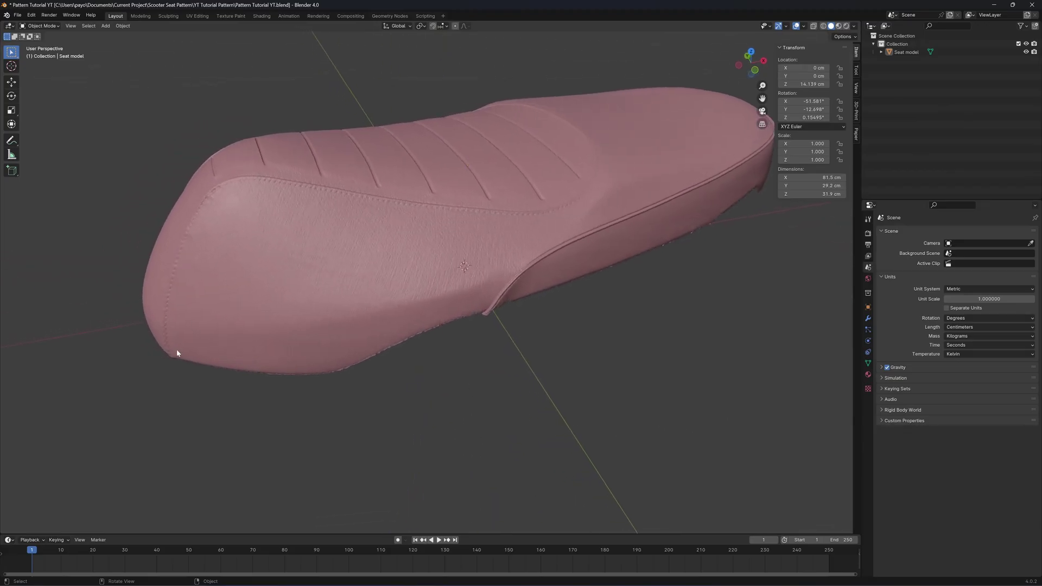
{"action": "middle_click_drag", "start_coordinate": [654, 152], "coordinate": [589, 396]}
{"action": "scroll", "coordinate": [436, 71], "scroll_direction": "up", "scroll_amount": 1}
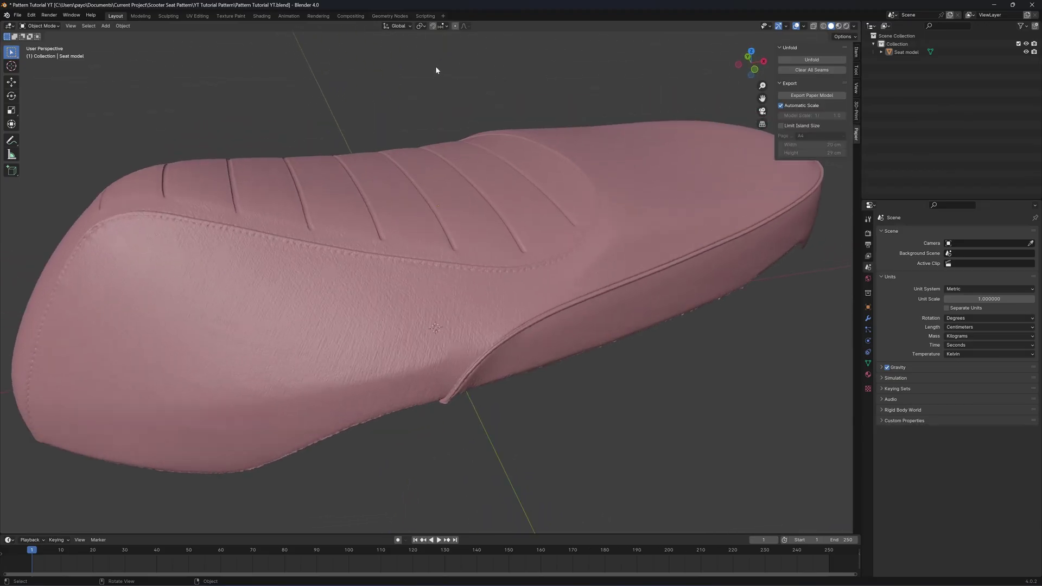
{"action": "scroll", "coordinate": [434, 42], "scroll_direction": "down", "scroll_amount": 1}
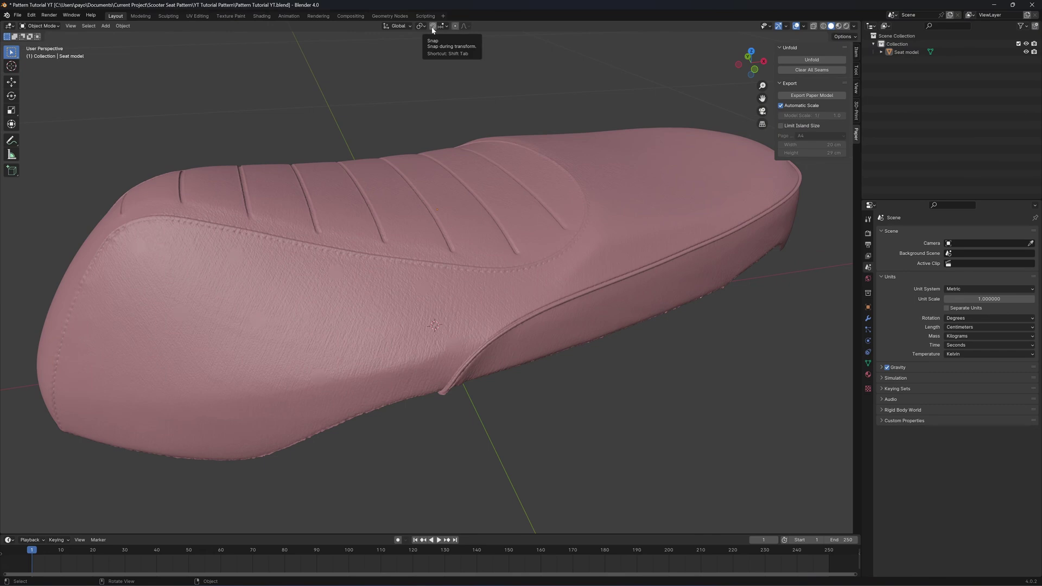
{"action": "left_click", "coordinate": [432, 27]}
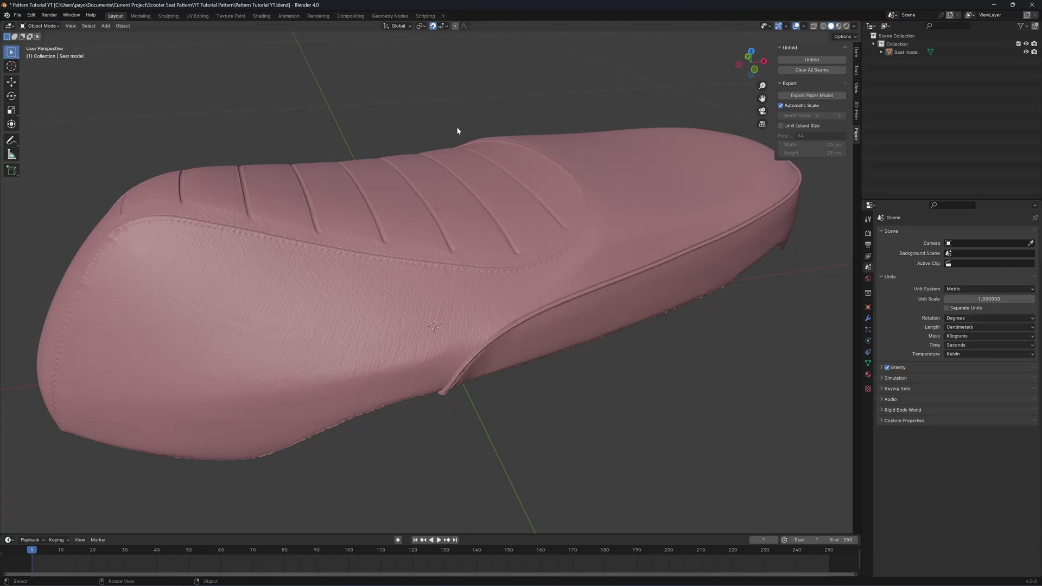
{"action": "left_click", "coordinate": [447, 27]}
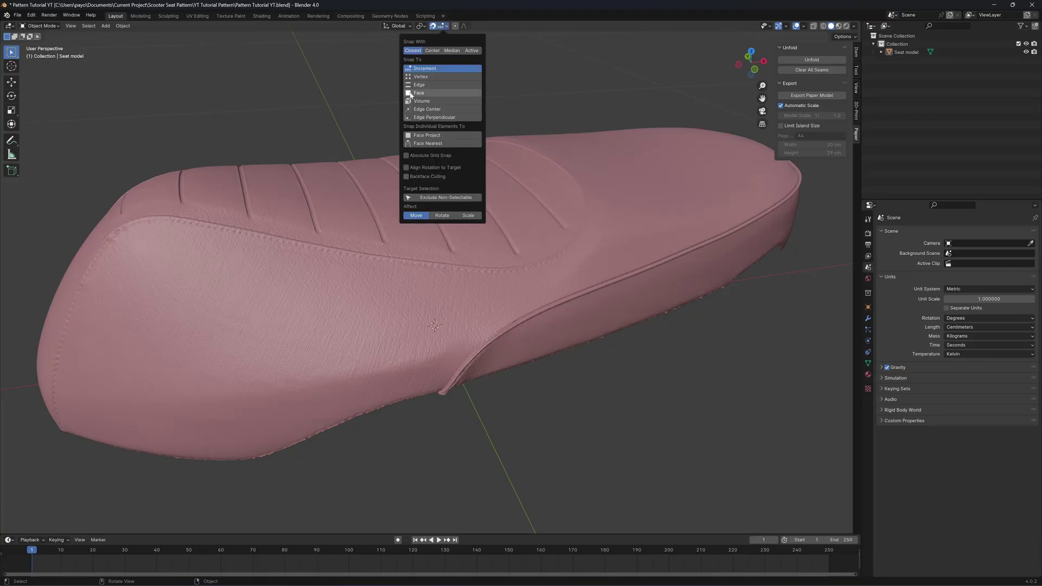
{"action": "left_click", "coordinate": [409, 94]}
{"action": "left_click", "coordinate": [447, 27]}
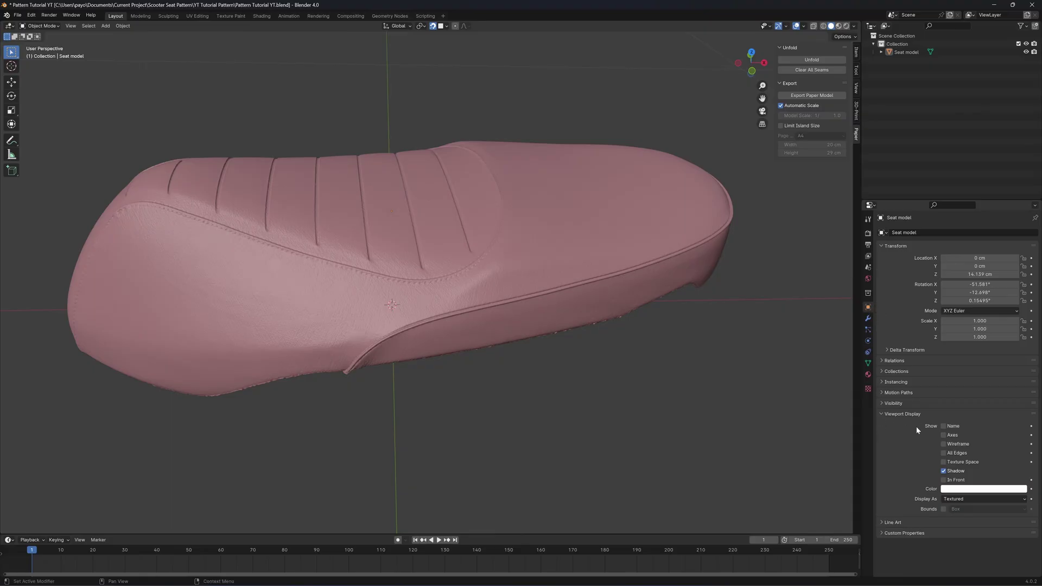
{"action": "left_click", "coordinate": [944, 481]}
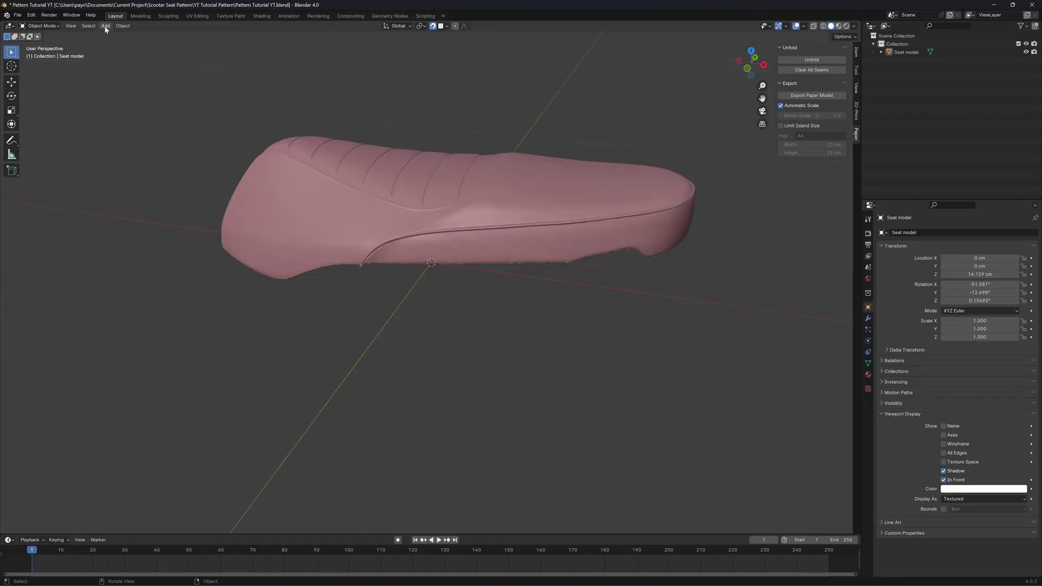
Add a mesh plane and set its X and Y dimensions to 5 cm
{"action": "left_click", "coordinate": [106, 26]}
{"action": "mouse_move", "coordinate": [110, 38]}
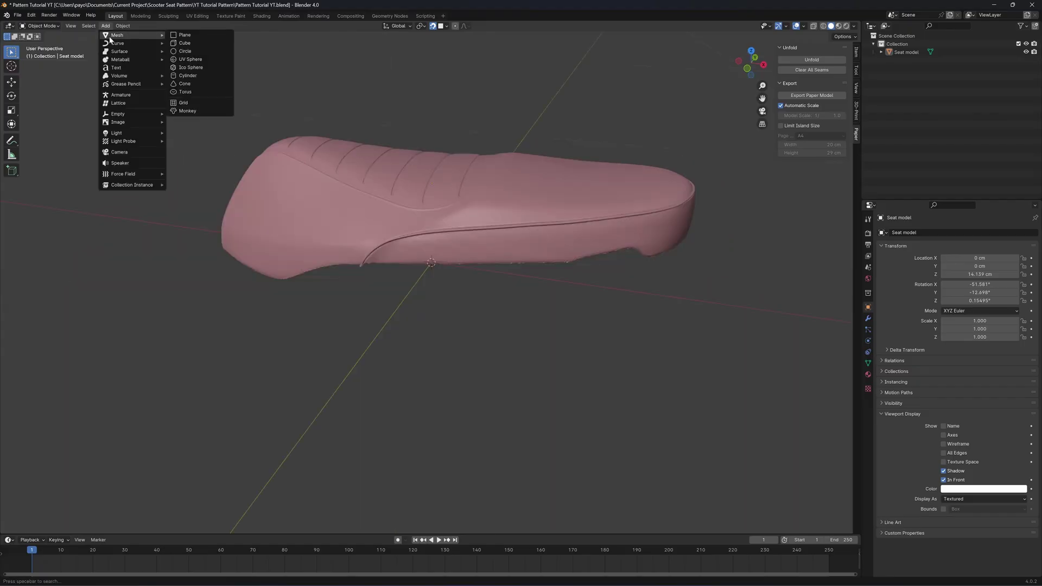
{"action": "left_click", "coordinate": [184, 35]}
{"action": "scroll", "coordinate": [542, 268], "scroll_direction": "down", "scroll_amount": 5}
{"action": "middle_click_drag", "start_coordinate": [554, 310], "coordinate": [763, 168]}
{"action": "left_click", "coordinate": [856, 52]}
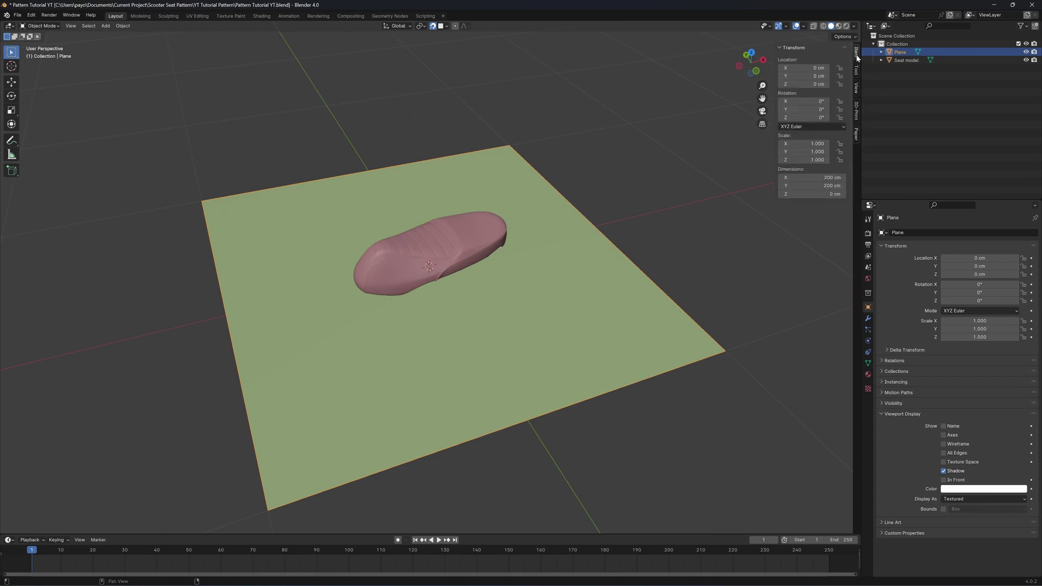
{"action": "left_click", "coordinate": [811, 177]}
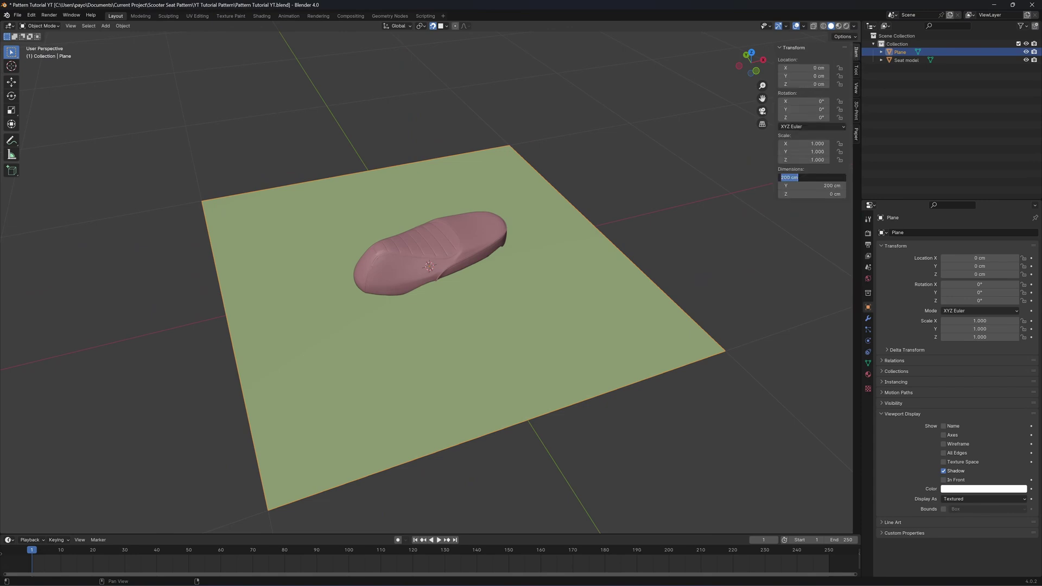
{"action": "type", "text": "5"}
{"action": "key", "text": "Tab"}
{"action": "type", "text": "5"}
{"action": "key", "text": "Return"}
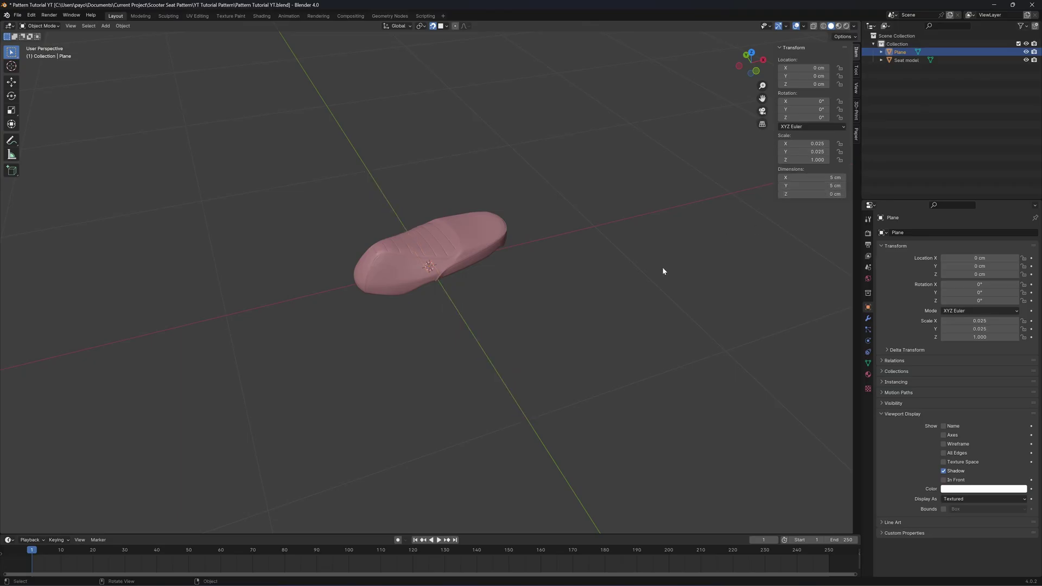
Move the plane beside the seat's side, to about X -12.5 cm, Y -25.2 cm and Z 9.8 cm
{"action": "middle_click_drag", "start_coordinate": [639, 274], "coordinate": [554, 225]}
{"action": "scroll", "coordinate": [616, 273], "scroll_direction": "up", "scroll_amount": 5}
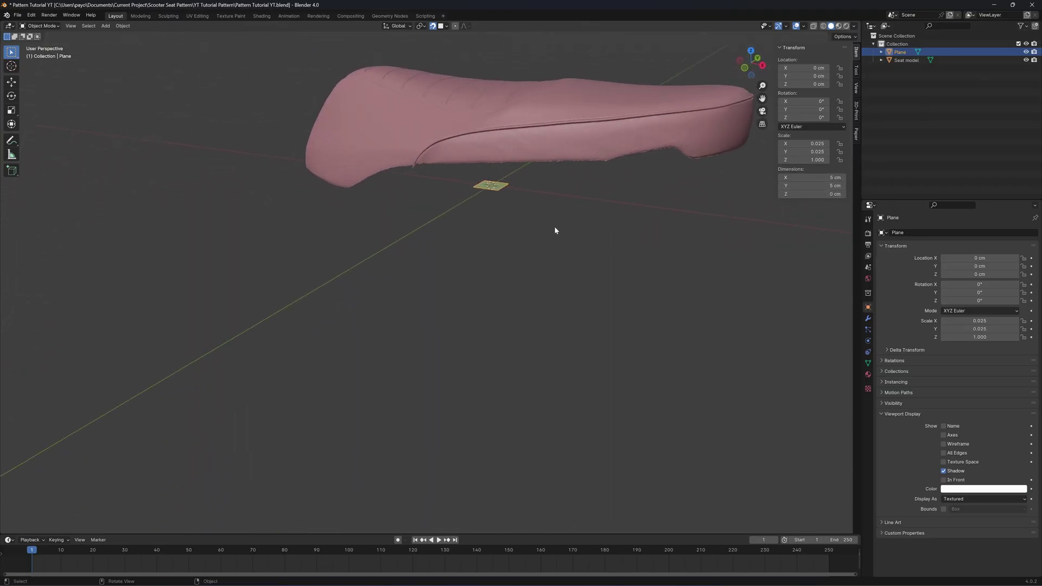
{"action": "left_click", "coordinate": [11, 83]}
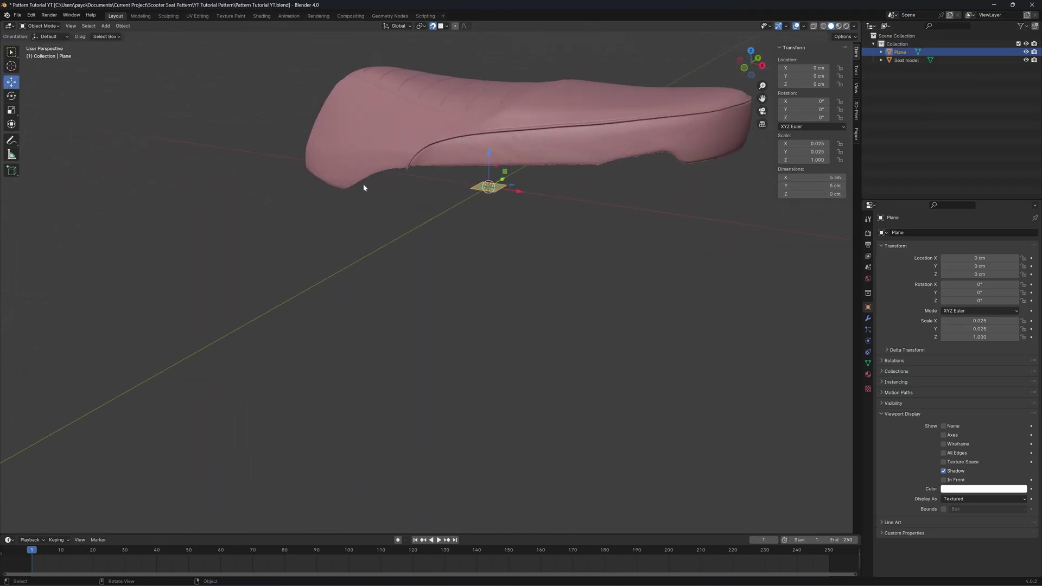
{"action": "scroll", "coordinate": [526, 193], "scroll_direction": "up", "scroll_amount": 3}
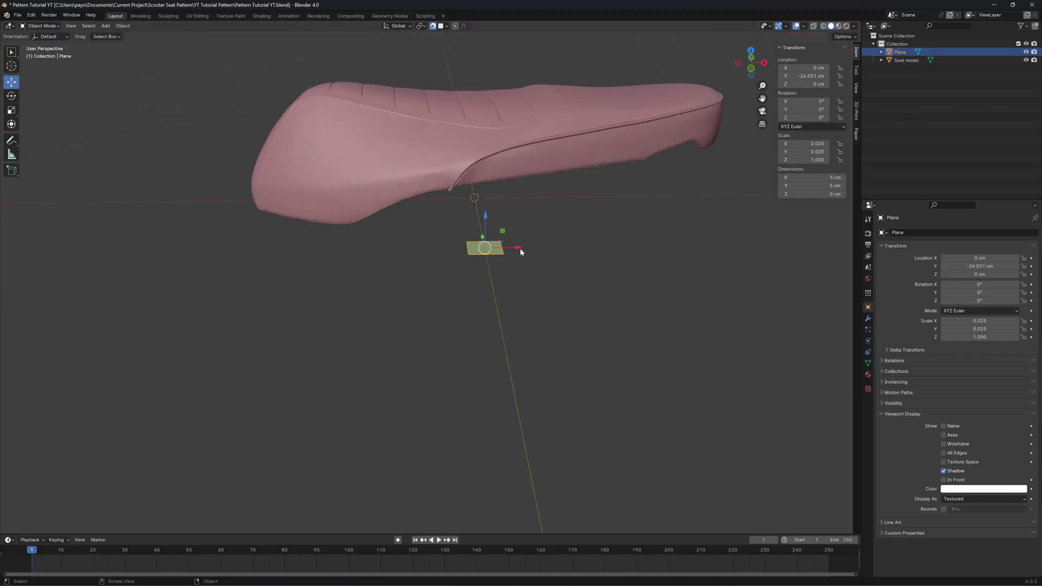
{"action": "key", "text": "x"}
{"action": "left_click_drag", "start_coordinate": [520, 248], "coordinate": [431, 246]}
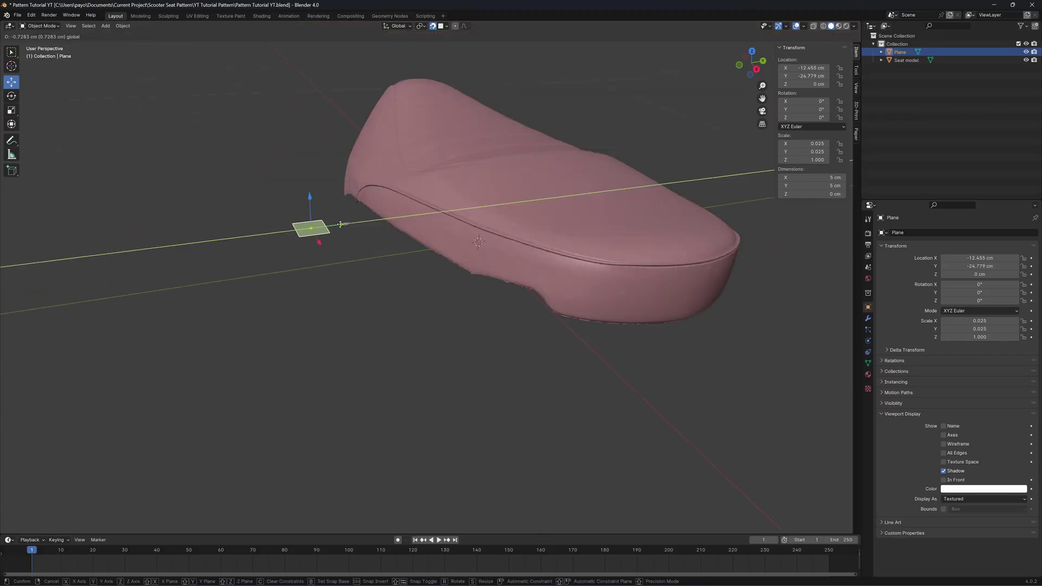
{"action": "left_click_drag", "start_coordinate": [309, 206], "coordinate": [308, 141]}
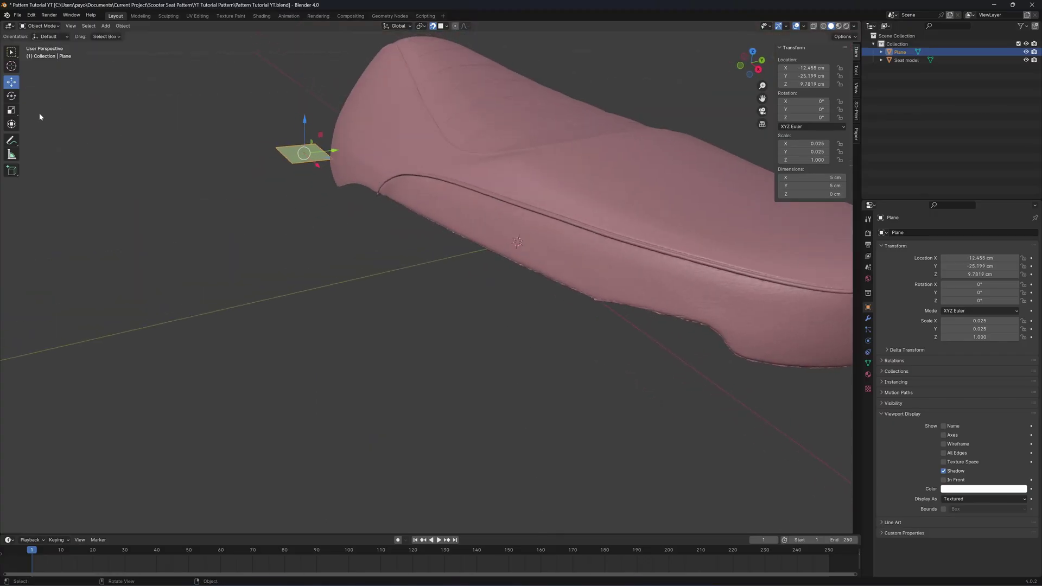
Rotate the plane upright by setting its X rotation to 90°
{"action": "left_click", "coordinate": [11, 96]}
{"action": "middle_click_drag", "start_coordinate": [137, 110], "coordinate": [185, 133]}
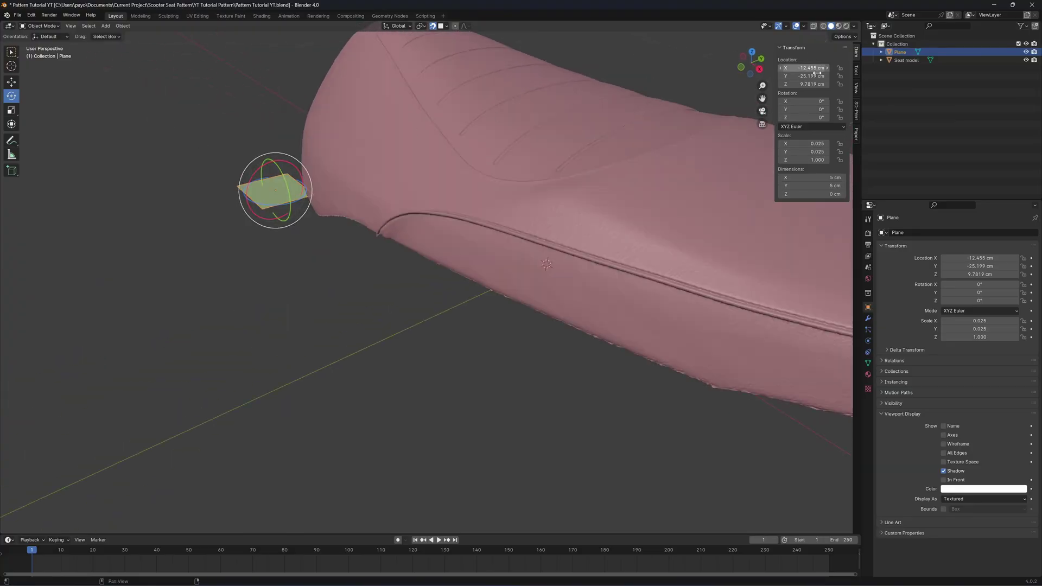
{"action": "double_click", "coordinate": [805, 101]}
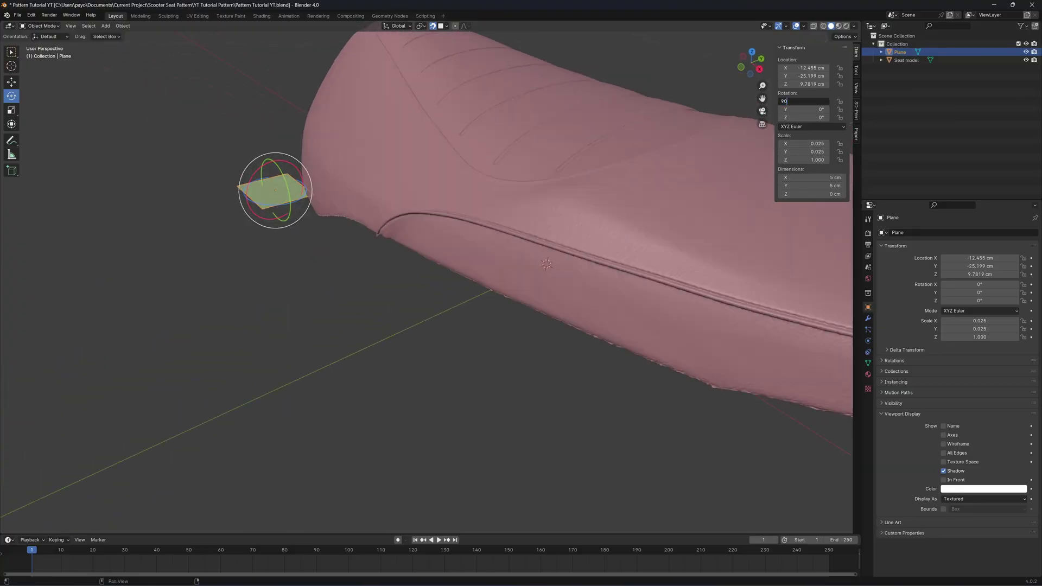
{"action": "type", "text": "90"}
{"action": "key", "text": "Return"}
Set the plane to display In Front and raise it to about Z 13.2 cm beside the seat
{"action": "middle_click_drag", "start_coordinate": [500, 354], "coordinate": [234, 238]}
{"action": "scroll", "coordinate": [233, 239], "scroll_direction": "up", "scroll_amount": 3}
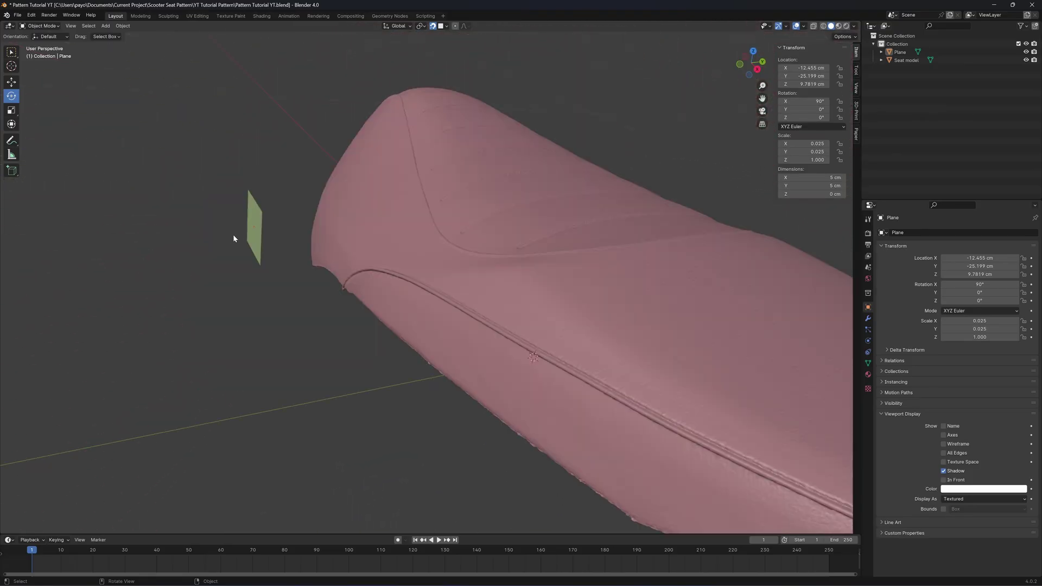
{"action": "middle_click_drag", "start_coordinate": [375, 210], "coordinate": [283, 286]}
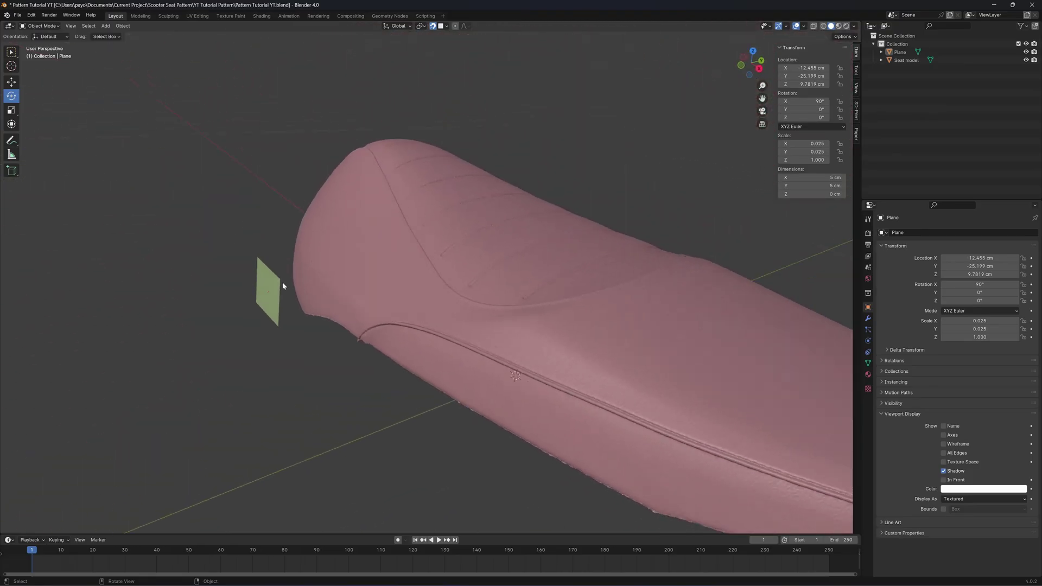
{"action": "middle_click_drag", "start_coordinate": [351, 292], "coordinate": [564, 353]}
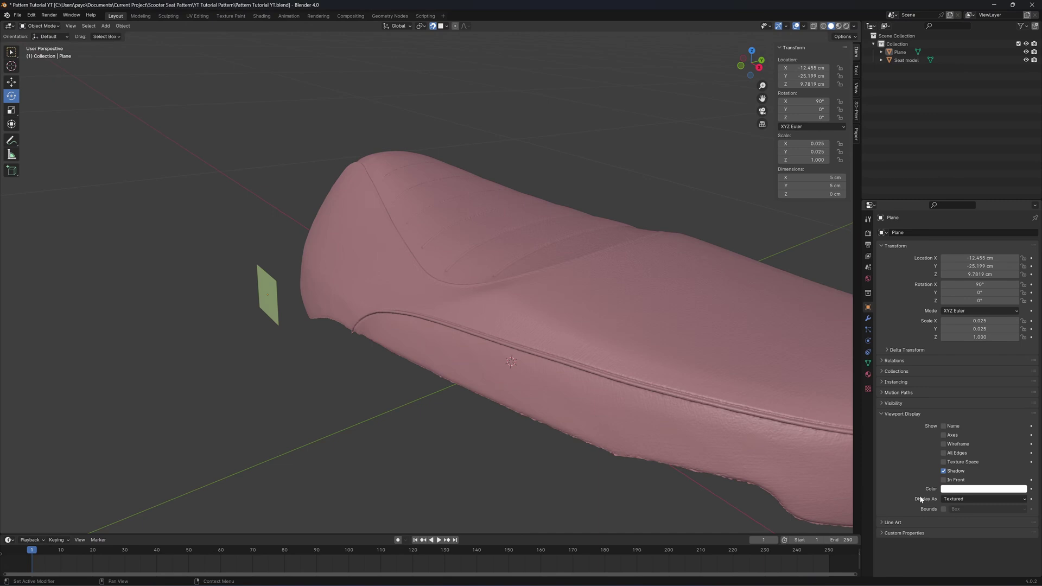
{"action": "left_click", "coordinate": [943, 480]}
{"action": "middle_click_drag", "start_coordinate": [540, 481], "coordinate": [934, 477]}
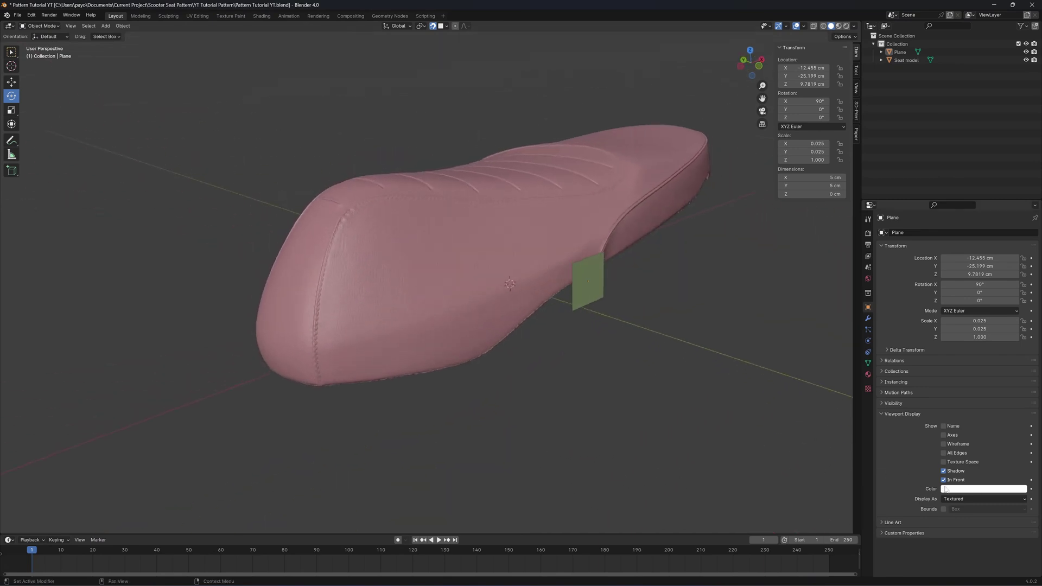
{"action": "left_click", "coordinate": [944, 480]}
{"action": "middle_click_drag", "start_coordinate": [830, 467], "coordinate": [542, 346]}
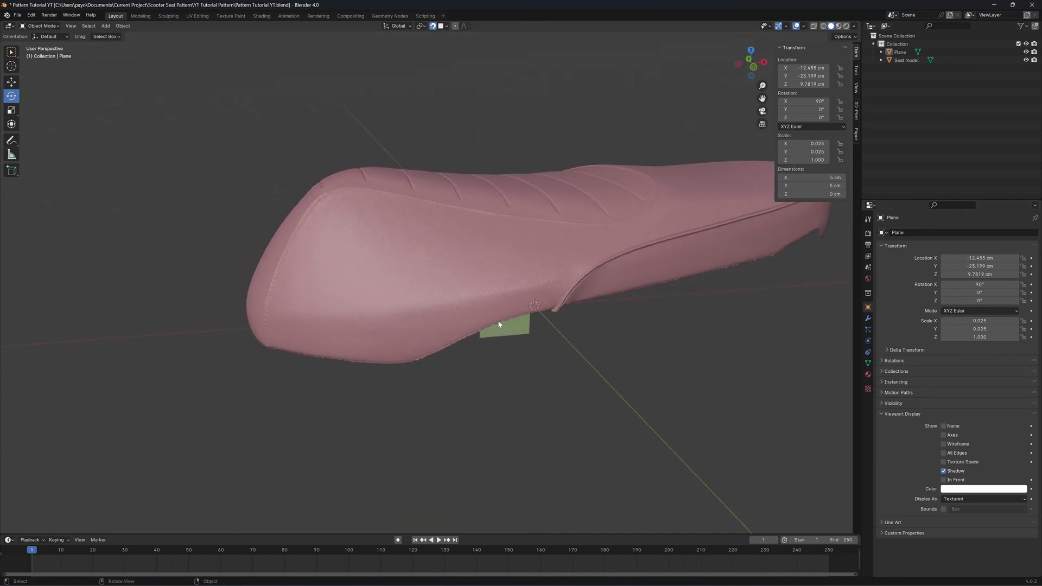
{"action": "left_click", "coordinate": [943, 480]}
{"action": "middle_click_drag", "start_coordinate": [705, 434], "coordinate": [789, 262]}
{"action": "scroll", "coordinate": [791, 266], "scroll_direction": "up", "scroll_amount": 2}
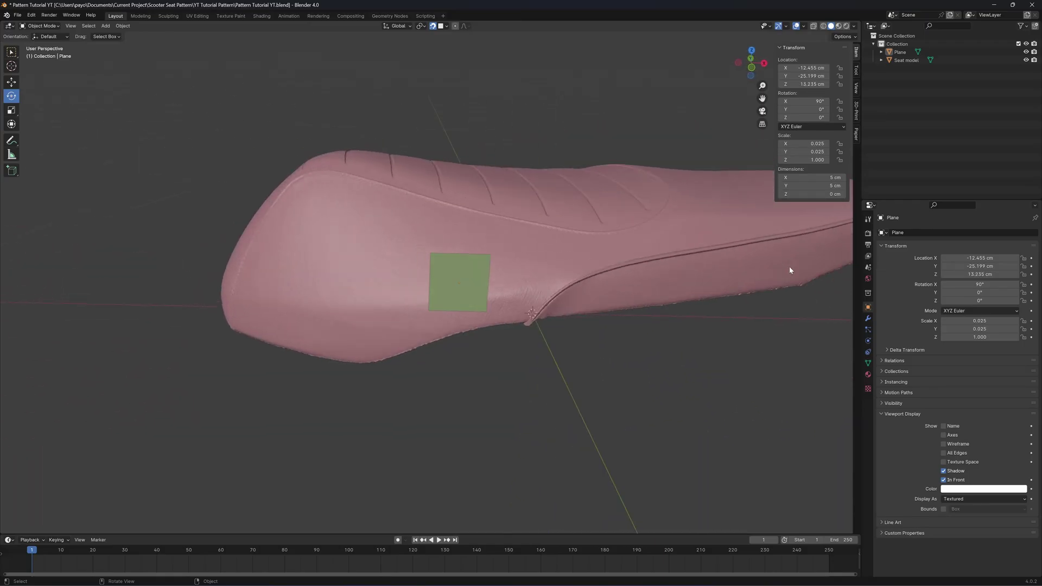
Set the plane's X and Y dimensions to 3 cm
{"action": "left_click", "coordinate": [828, 181]}
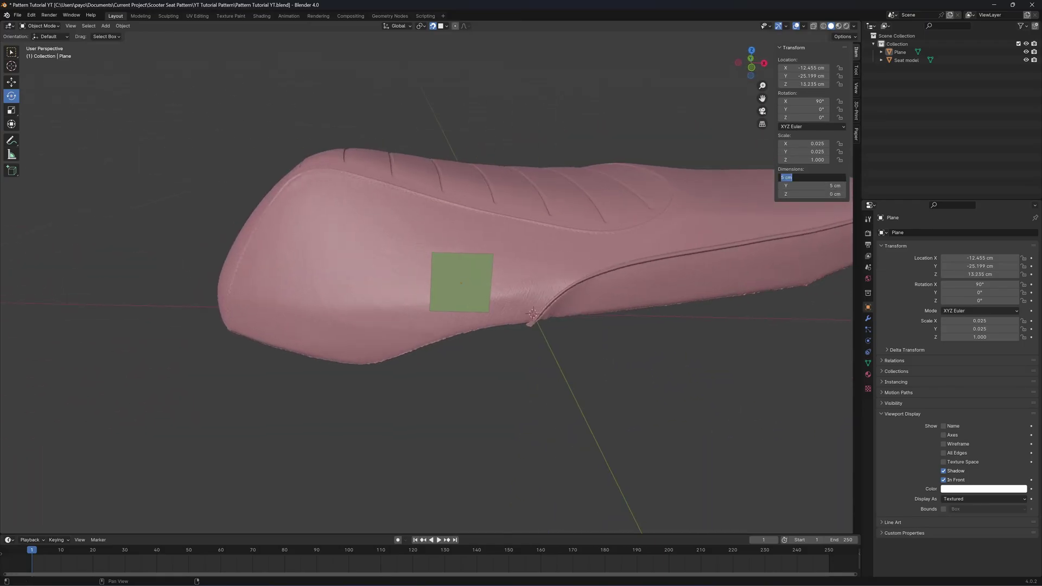
{"action": "type", "text": "3"}
{"action": "key", "text": "Tab"}
{"action": "type", "text": "3"}
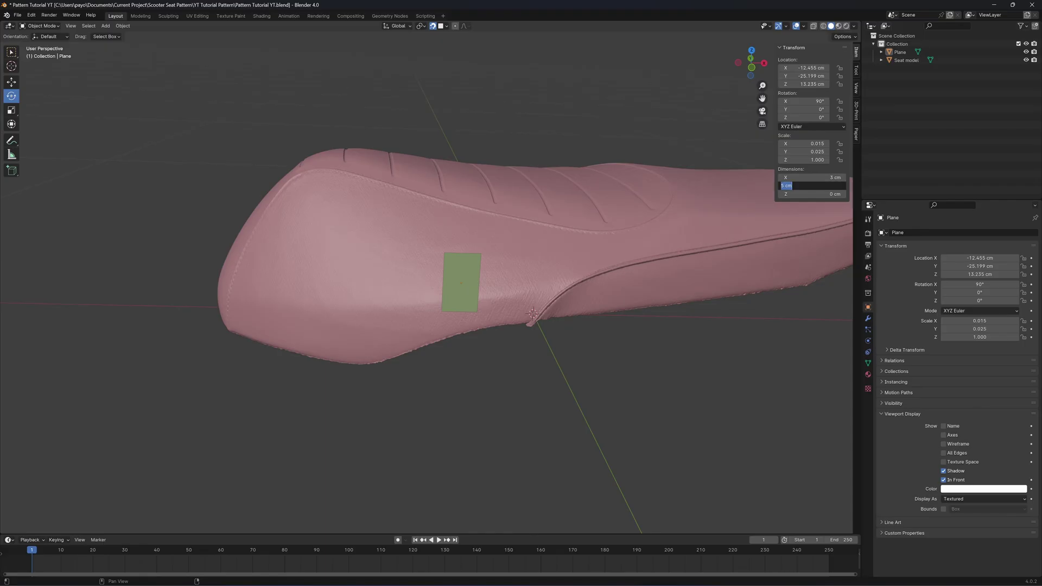
{"action": "key", "text": "Return"}
Add a Shrinkwrap modifier to the plane with Seat model as its target
{"action": "middle_click_drag", "start_coordinate": [694, 340], "coordinate": [816, 350]}
{"action": "left_click", "coordinate": [867, 320]}
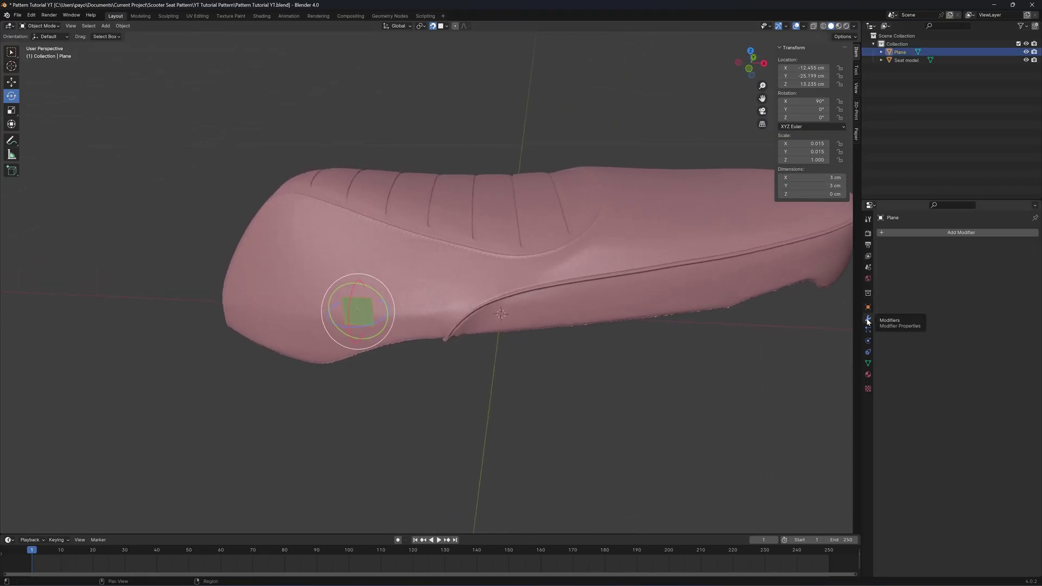
{"action": "left_click", "coordinate": [883, 234]}
{"action": "mouse_move", "coordinate": [878, 271]}
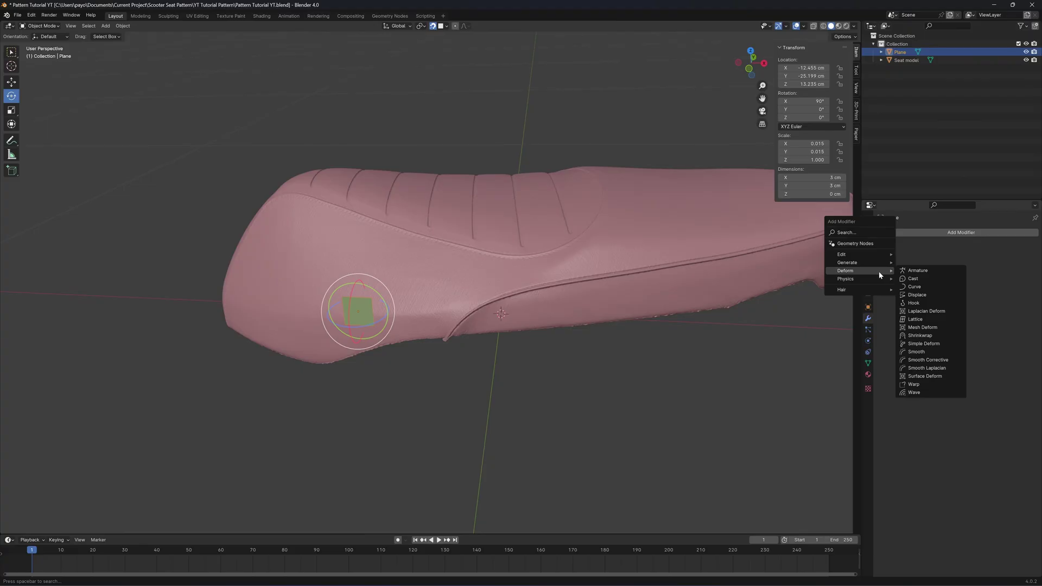
{"action": "left_click", "coordinate": [929, 335]}
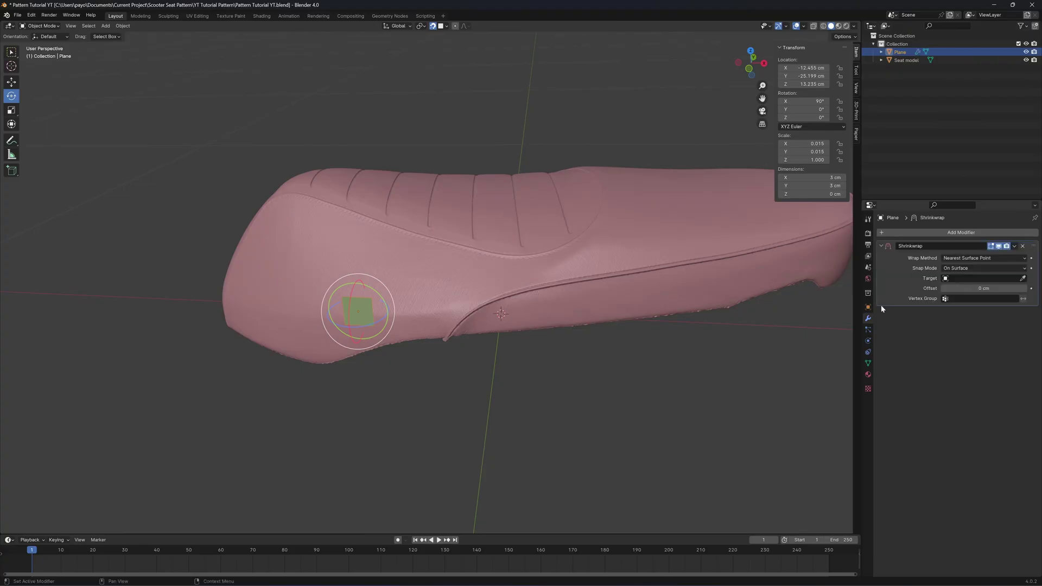
{"action": "left_click", "coordinate": [1023, 278]}
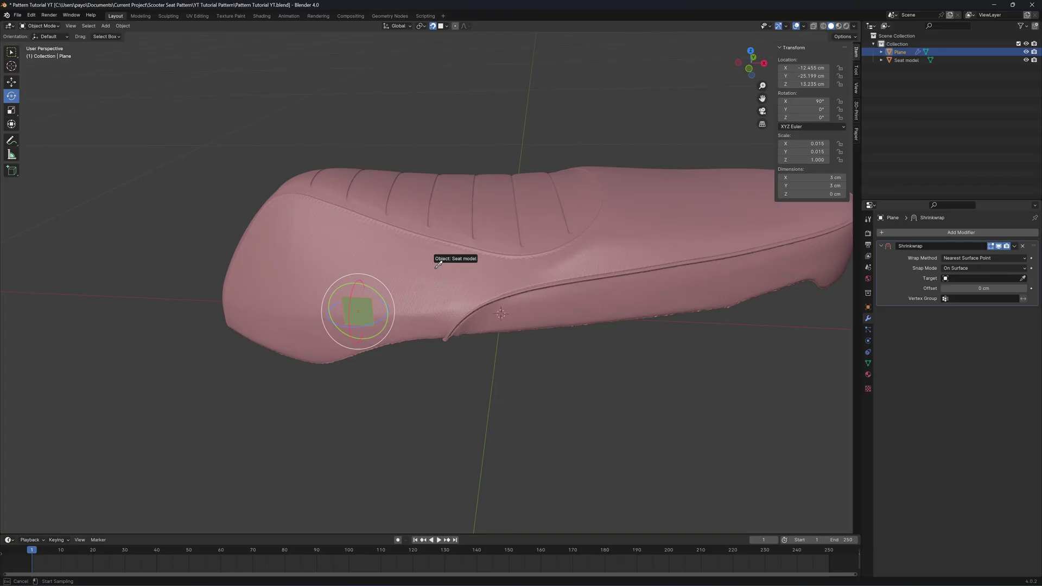
{"action": "left_click", "coordinate": [435, 268]}
Apply the plane's Shrinkwrap modifier and switch the plane to Edit Mode
{"action": "scroll", "coordinate": [435, 268], "scroll_direction": "up", "scroll_amount": 3}
{"action": "middle_click_drag", "start_coordinate": [436, 268], "coordinate": [402, 328]}
{"action": "scroll", "coordinate": [462, 399], "scroll_direction": "up", "scroll_amount": 2}
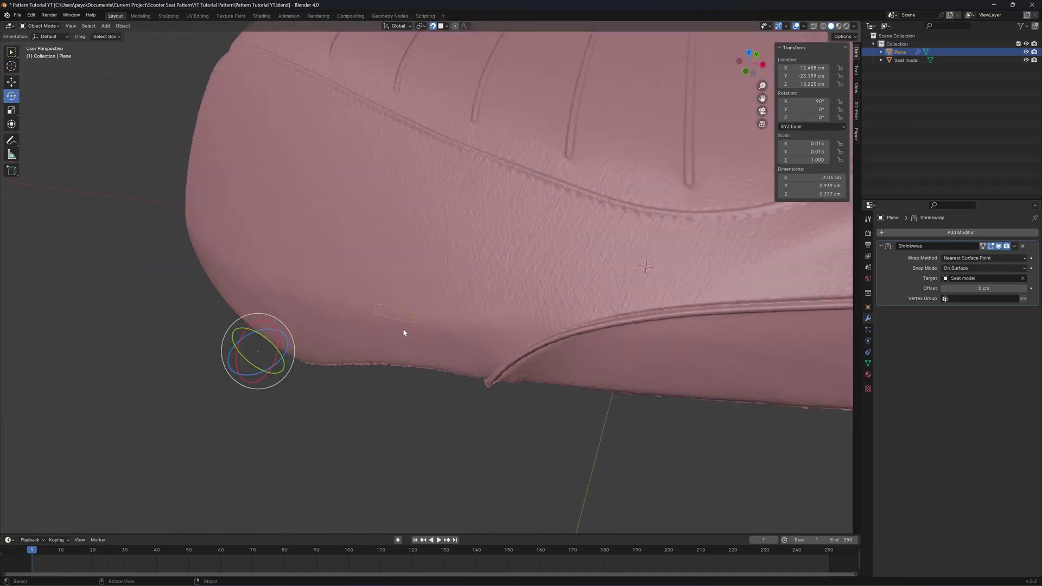
{"action": "scroll", "coordinate": [403, 330], "scroll_direction": "down", "scroll_amount": 2}
{"action": "left_click", "coordinate": [1014, 246]}
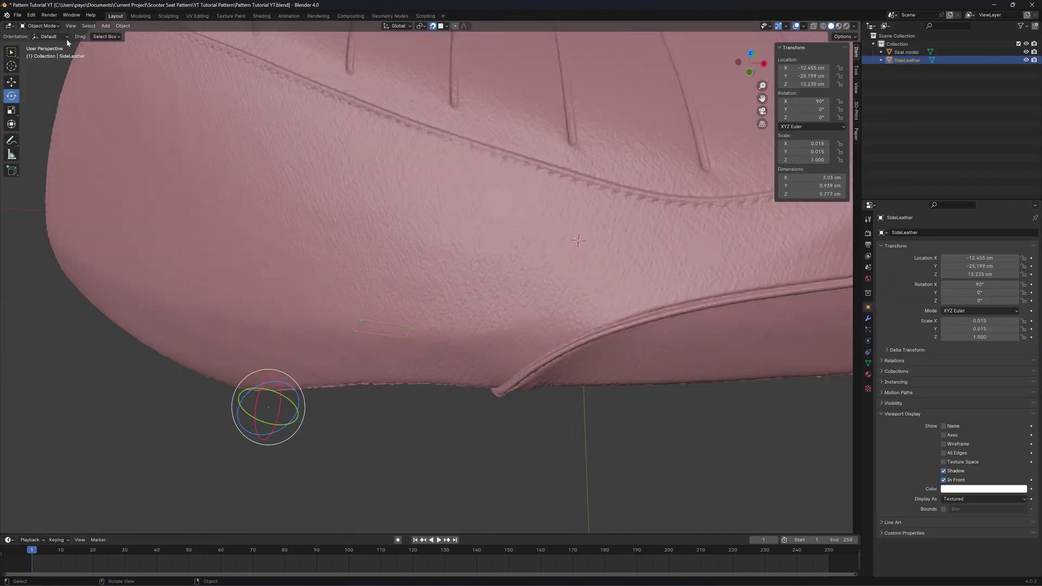
{"action": "left_click", "coordinate": [40, 26]}
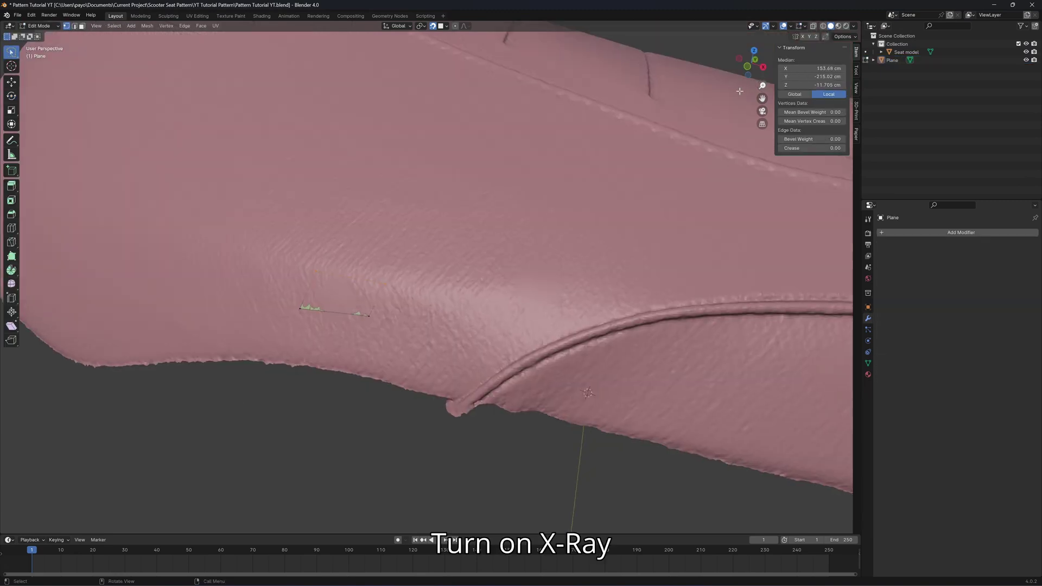
Turn on X-Ray display and deselect the plane's geometry on the seat side
{"action": "middle_click_drag", "start_coordinate": [739, 90], "coordinate": [609, 172]}
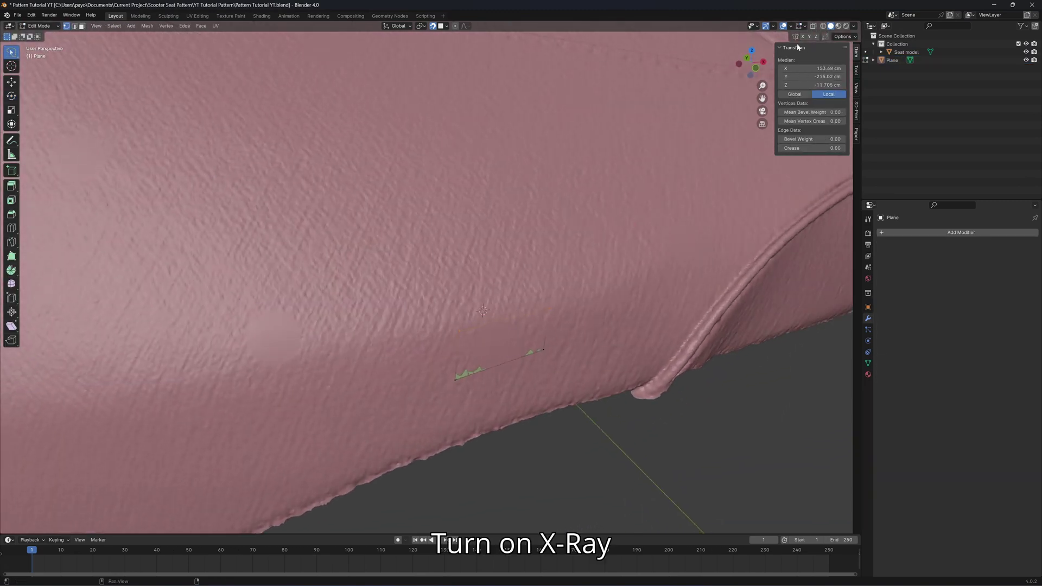
{"action": "key", "text": "alt+z"}
{"action": "scroll", "coordinate": [610, 172], "scroll_direction": "down", "scroll_amount": 5}
{"action": "left_click", "coordinate": [574, 260]}
{"action": "middle_click_drag", "start_coordinate": [575, 260], "coordinate": [420, 338]}
{"action": "scroll", "coordinate": [440, 284], "scroll_direction": "up", "scroll_amount": 2}
{"action": "scroll", "coordinate": [379, 331], "scroll_direction": "up", "scroll_amount": 1}
Extrude a lower corner vertex of the plane to the seat's bottom edge and along it, and fill the resulting second face
{"action": "left_click", "coordinate": [379, 325]}
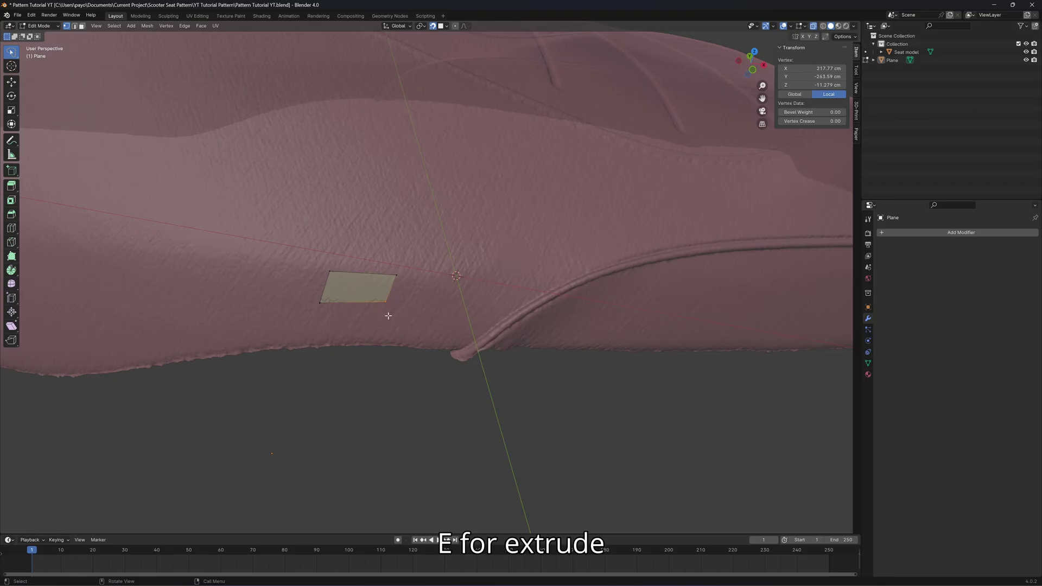
{"action": "key", "text": "e"}
{"action": "left_click", "coordinate": [378, 342]}
{"action": "key", "text": "e"}
{"action": "left_click", "coordinate": [312, 342]}
{"action": "middle_click_drag", "start_coordinate": [378, 406], "coordinate": [371, 377]}
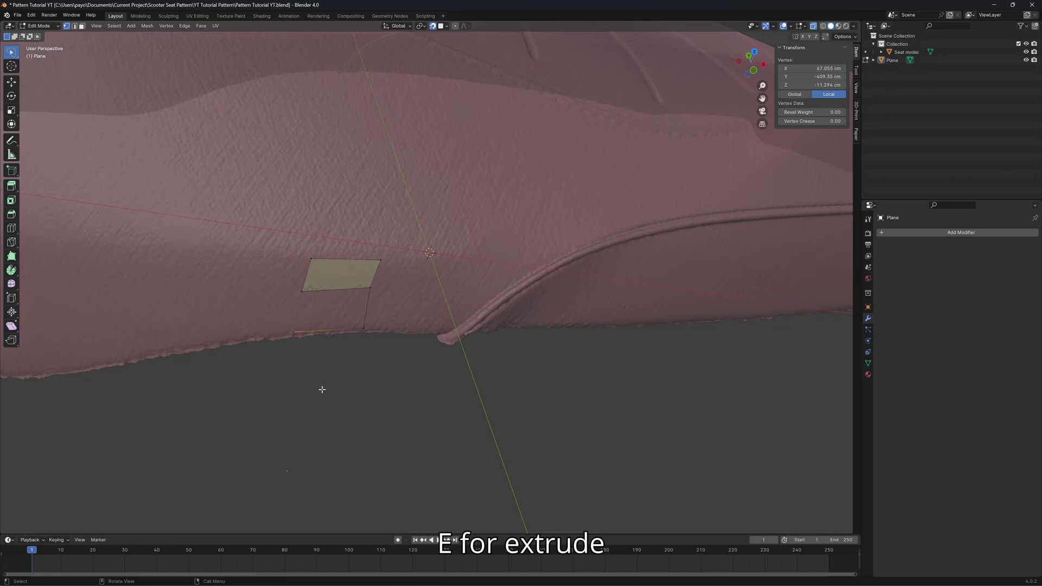
{"action": "mouse_move", "coordinate": [284, 285]}
{"action": "left_mouse_down"}
{"action": "mouse_move", "coordinate": [304, 280]}
{"action": "mouse_move", "coordinate": [337, 374]}
{"action": "mouse_move", "coordinate": [389, 441]}
{"action": "left_mouse_up"}
{"action": "key", "text": "f"}
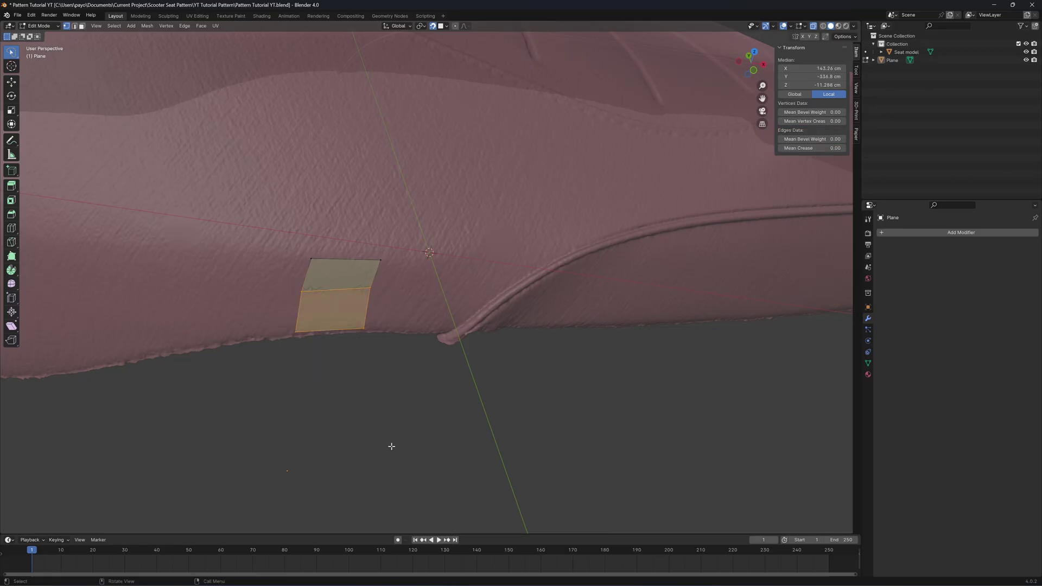
{"action": "key", "text": "alt+a"}
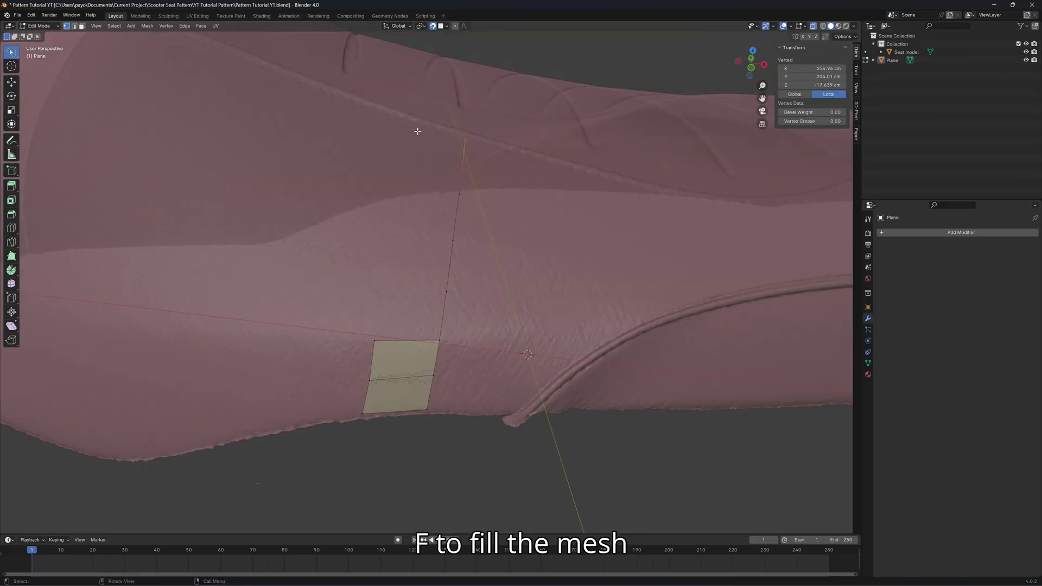
Extrude a vertex a short way along the stitched seam and back down toward the plane to outline the strip's second side
{"action": "key", "text": "e"}
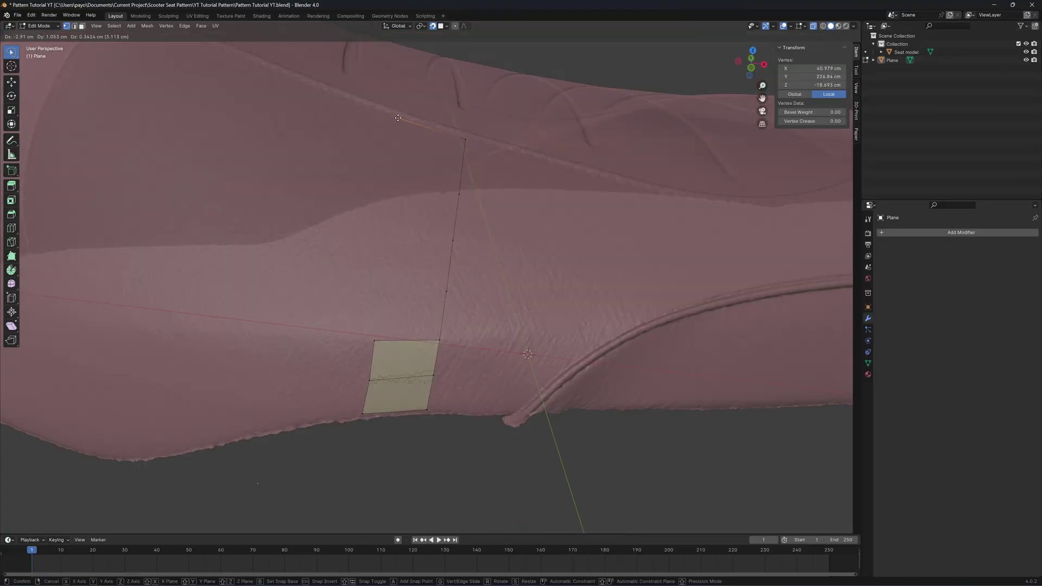
{"action": "left_click", "coordinate": [401, 119]}
{"action": "key", "text": "e"}
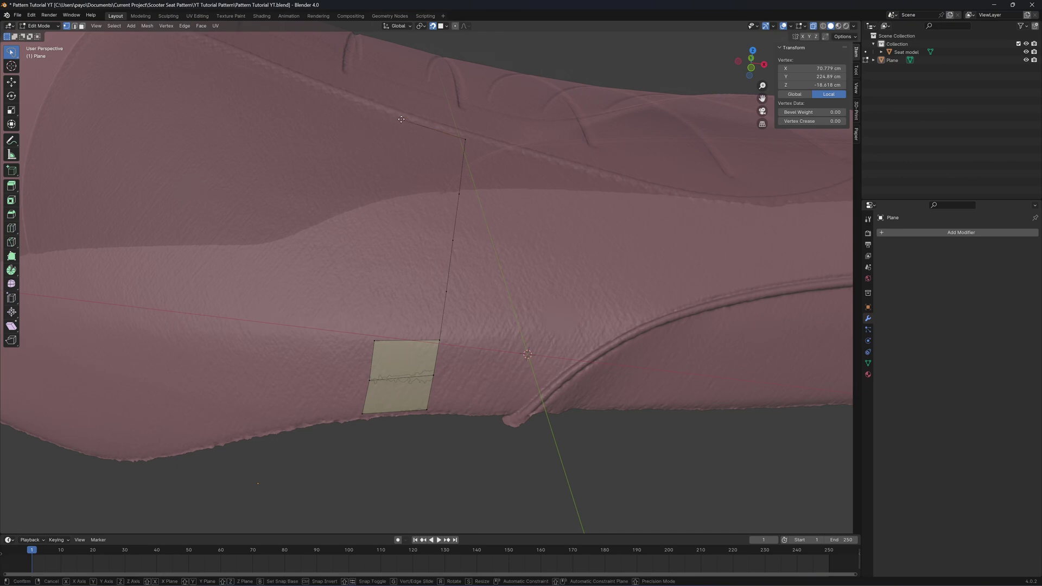
{"action": "left_click", "coordinate": [379, 285]}
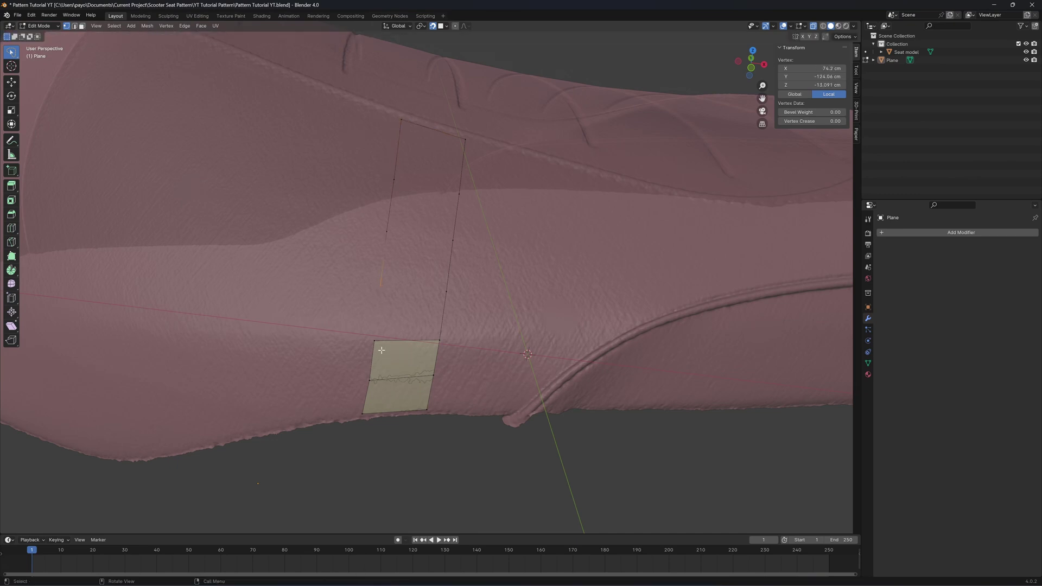
{"action": "scroll", "coordinate": [384, 346], "scroll_direction": "up", "scroll_amount": 1}
{"action": "mouse_move", "coordinate": [412, 295]}
{"action": "middle_mouse_down"}
{"action": "mouse_move", "coordinate": [384, 346]}
{"action": "mouse_move", "coordinate": [400, 345]}
{"action": "middle_mouse_up"}
{"action": "scroll", "coordinate": [402, 354], "scroll_direction": "down", "scroll_amount": 1}
Fill the faces between the two vertex columns from the existing plane up to the stitched seam
{"action": "right_click_drag", "start_coordinate": [356, 307], "coordinate": [472, 373], "text": "ctrl"}
{"action": "mouse_move", "coordinate": [471, 374]}
{"action": "left_mouse_down"}
{"action": "mouse_move", "coordinate": [364, 382]}
{"action": "mouse_move", "coordinate": [342, 347]}
{"action": "left_mouse_up"}
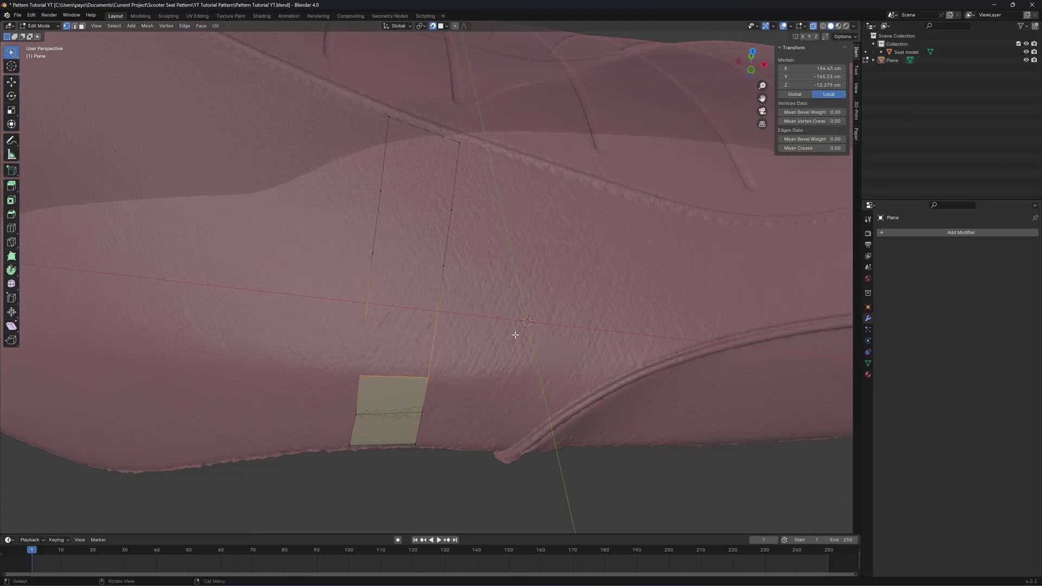
{"action": "key", "text": "f"}
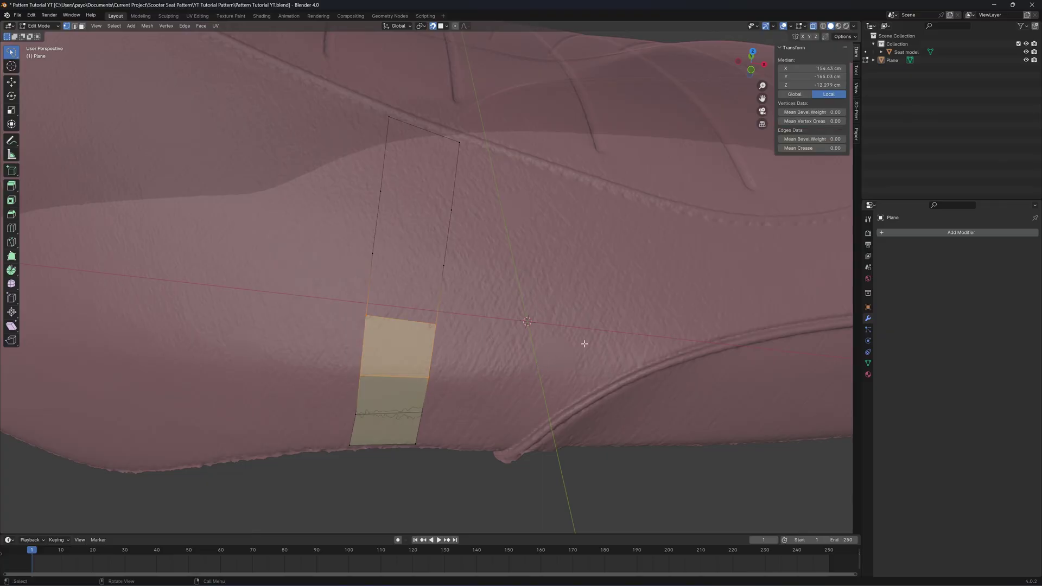
{"action": "left_click", "coordinate": [570, 366]}
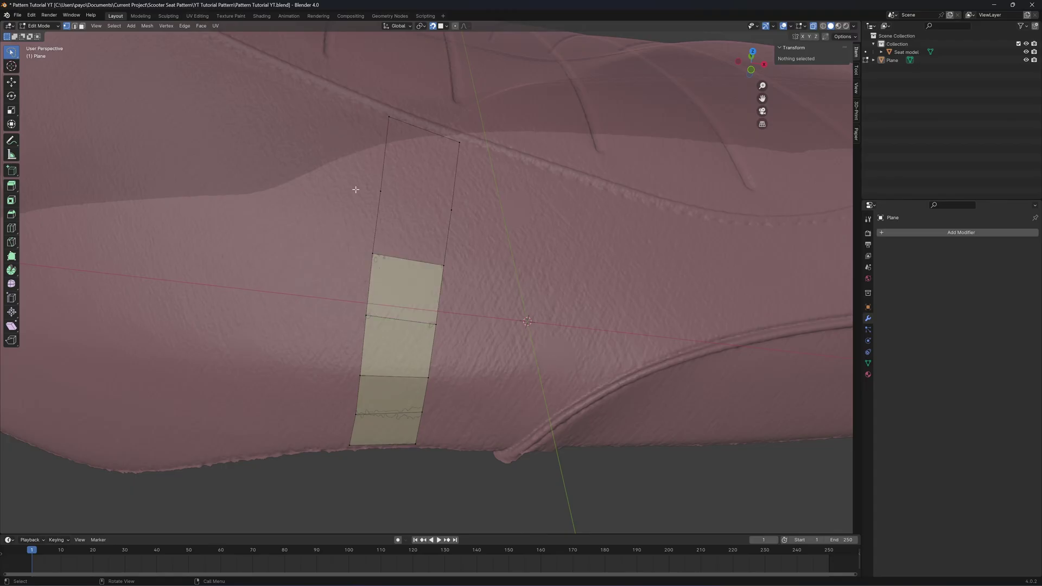
{"action": "mouse_move", "coordinate": [360, 177]}
{"action": "left_mouse_down"}
{"action": "mouse_move", "coordinate": [505, 233]}
{"action": "mouse_move", "coordinate": [350, 258]}
{"action": "left_mouse_up"}
{"action": "key", "text": "f"}
{"action": "key", "text": "f"}
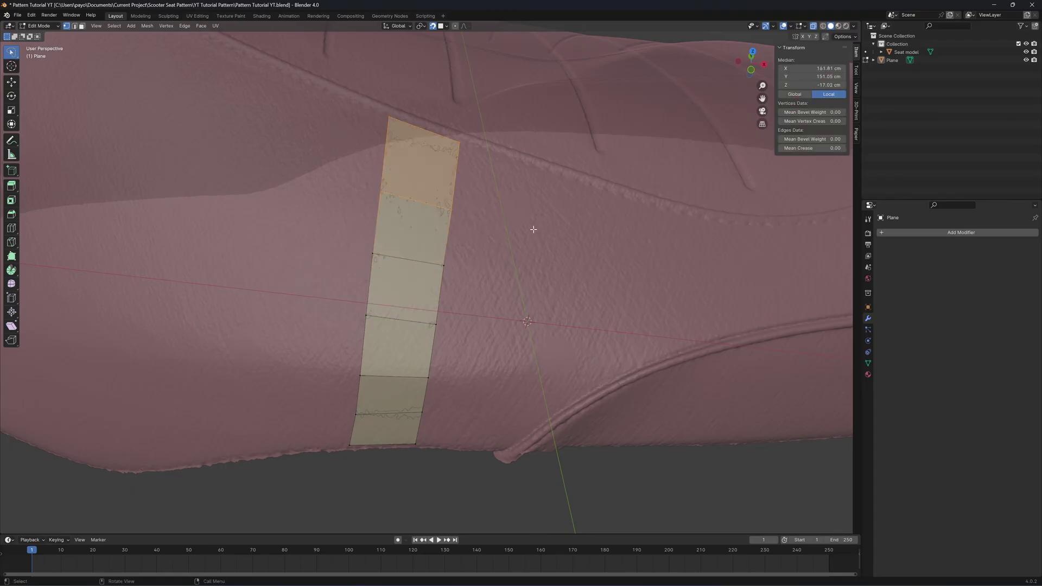
{"action": "left_click", "coordinate": [519, 231]}
Trace the stitched seam with extruded vertices from the strip's upper corner around the rounded end of the seat
{"action": "middle_click_drag", "start_coordinate": [519, 232], "coordinate": [373, 159]}
{"action": "scroll", "coordinate": [426, 173], "scroll_direction": "down", "scroll_amount": 1}
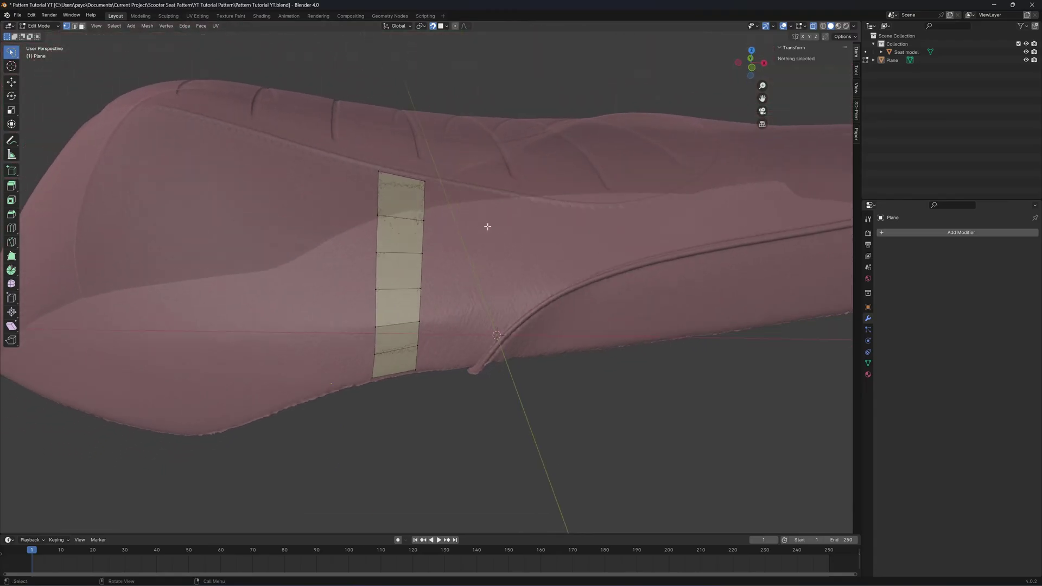
{"action": "scroll", "coordinate": [411, 213], "scroll_direction": "up", "scroll_amount": 1}
{"action": "middle_click_drag", "start_coordinate": [411, 214], "coordinate": [509, 239], "text": "shift"}
{"action": "scroll", "coordinate": [509, 239], "scroll_direction": "up", "scroll_amount": 1}
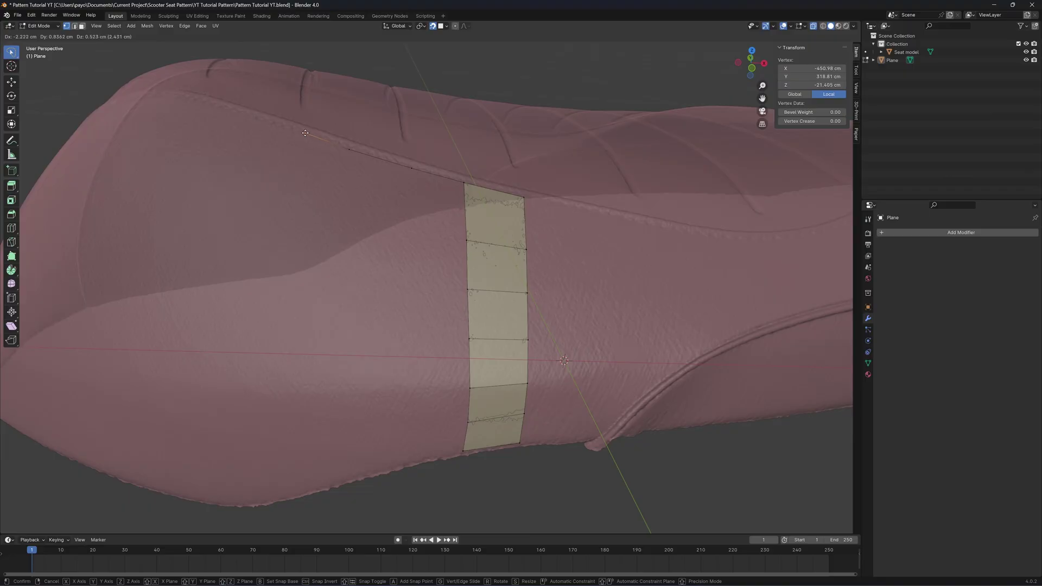
{"action": "left_click", "coordinate": [245, 113]}
{"action": "middle_click_drag", "start_coordinate": [245, 113], "coordinate": [373, 118]}
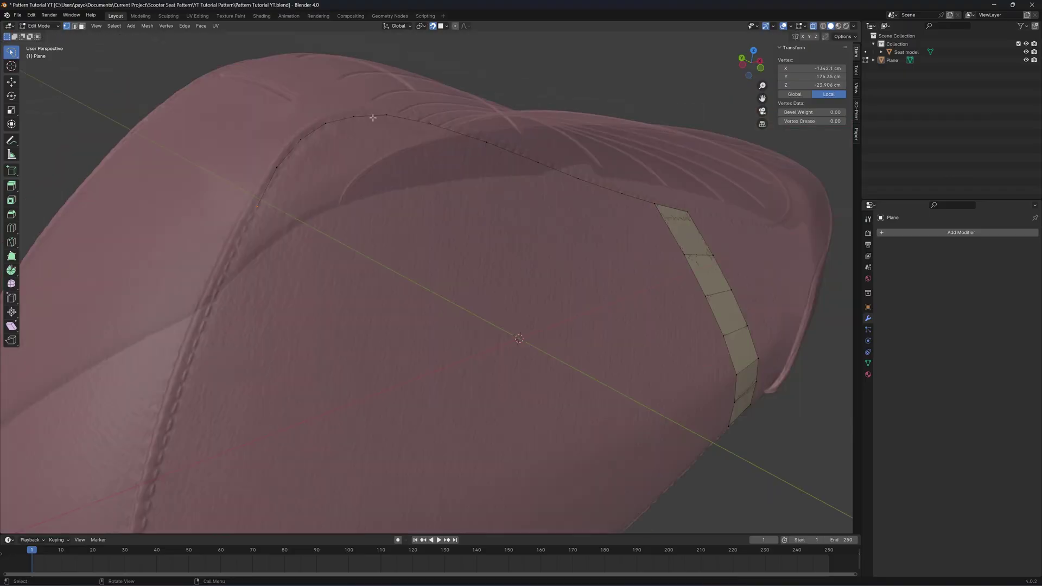
Extrude a column of vertices beside the strip from the traced seam down to the seat's bottom edge
{"action": "middle_click_drag", "start_coordinate": [466, 143], "coordinate": [319, 79]}
{"action": "scroll", "coordinate": [484, 170], "scroll_direction": "down", "scroll_amount": 4}
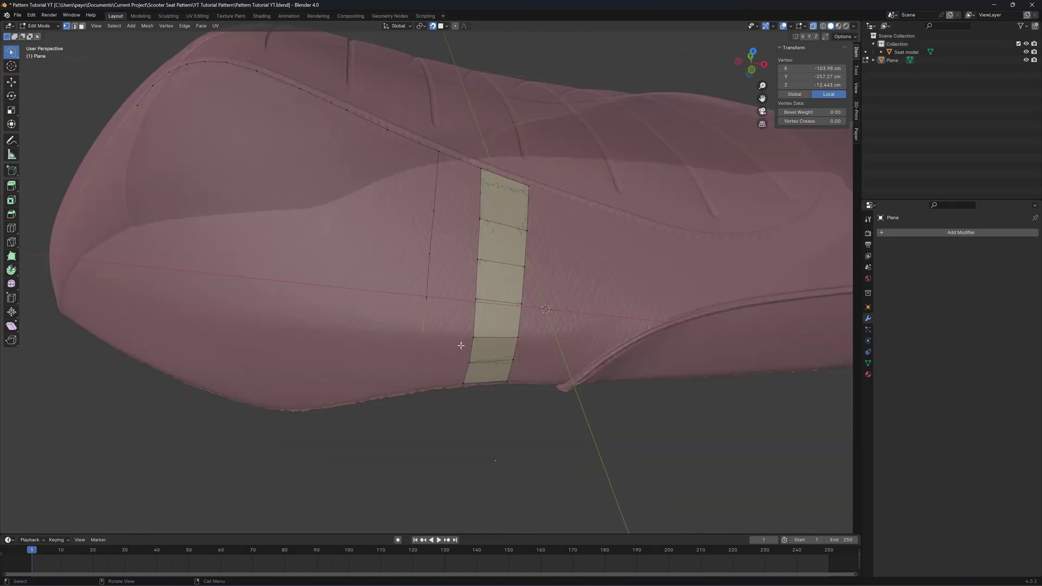
{"action": "scroll", "coordinate": [451, 326], "scroll_direction": "up", "scroll_amount": 2}
{"action": "middle_click_drag", "start_coordinate": [460, 344], "coordinate": [640, 232]}
{"action": "middle_click_drag", "start_coordinate": [524, 317], "coordinate": [477, 302]}
{"action": "scroll", "coordinate": [477, 303], "scroll_direction": "up", "scroll_amount": 2}
{"action": "key", "text": "e"}
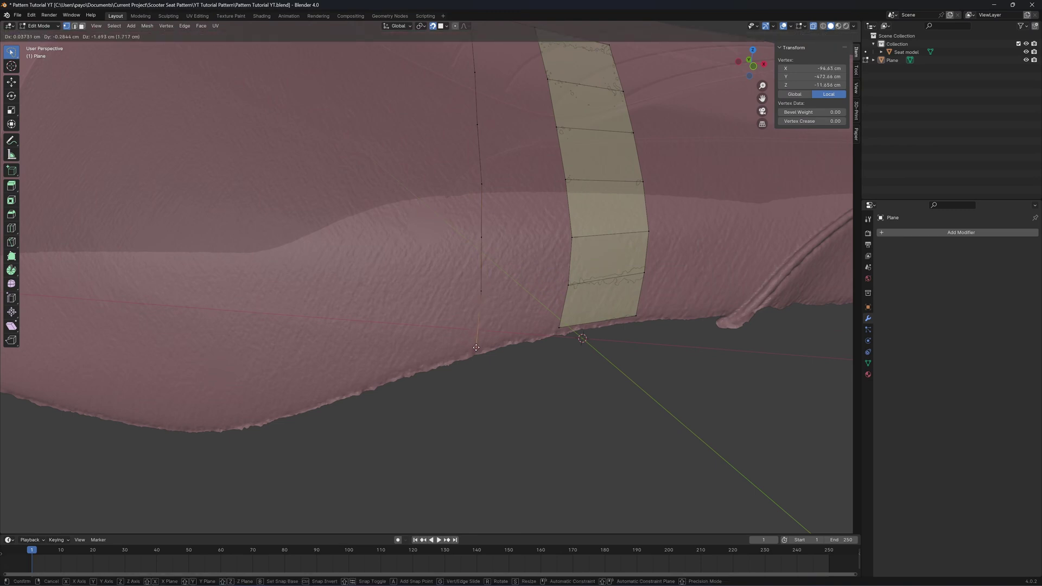
{"action": "left_click", "coordinate": [476, 347]}
{"action": "middle_click_drag", "start_coordinate": [476, 347], "coordinate": [466, 373]}
{"action": "scroll", "coordinate": [466, 374], "scroll_direction": "down", "scroll_amount": 1}
Fill the faces between the new vertex column and the strip, from the seam down to the bottom edge
{"action": "mouse_move", "coordinate": [431, 113]}
{"action": "left_mouse_down"}
{"action": "mouse_move", "coordinate": [457, 99]}
{"action": "mouse_move", "coordinate": [508, 216]}
{"action": "mouse_move", "coordinate": [410, 197]}
{"action": "left_mouse_up"}
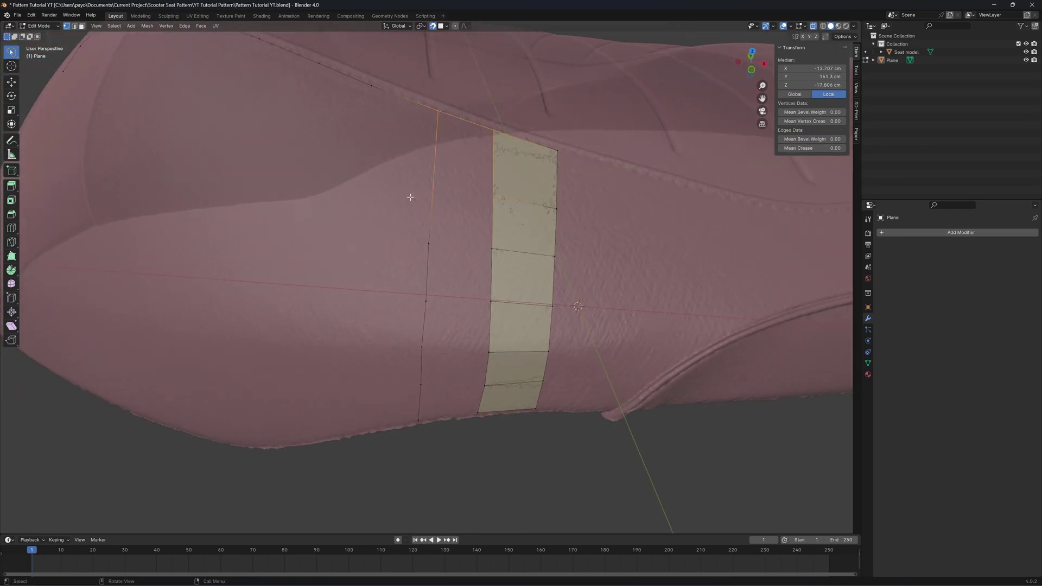
{"action": "key", "text": "f"}
{"action": "key", "text": "e"}
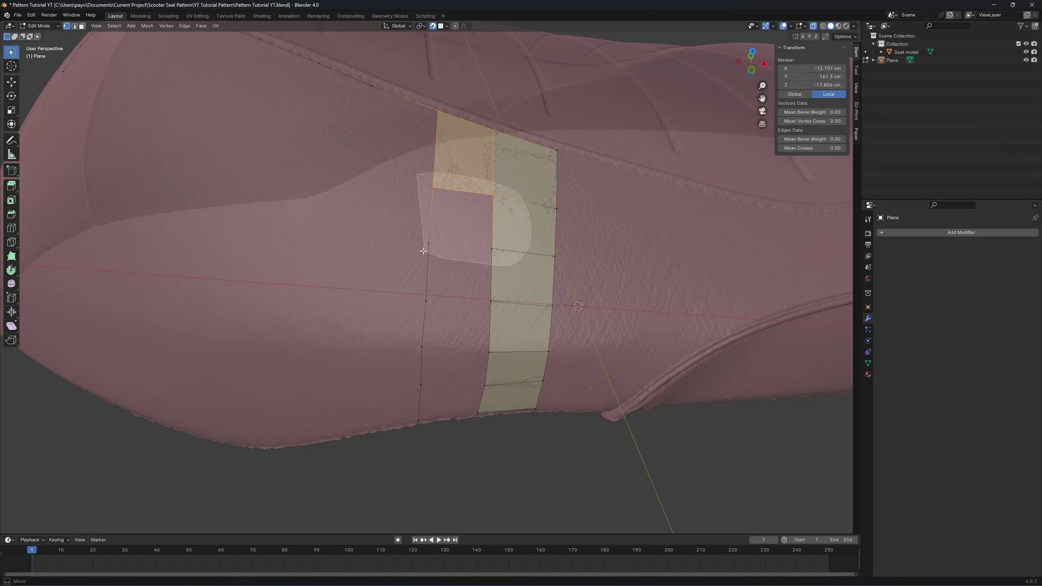
{"action": "left_click_drag", "start_coordinate": [470, 280], "coordinate": [471, 279]}
{"action": "left_click_drag", "start_coordinate": [410, 228], "coordinate": [415, 298]}
{"action": "key", "text": "f"}
{"action": "mouse_move", "coordinate": [412, 288]}
{"action": "left_mouse_down"}
{"action": "mouse_move", "coordinate": [468, 282]}
{"action": "mouse_move", "coordinate": [411, 359]}
{"action": "left_mouse_up"}
{"action": "key", "text": "f"}
{"action": "left_click_drag", "start_coordinate": [468, 396], "coordinate": [405, 395]}
{"action": "key", "text": "f"}
{"action": "mouse_move", "coordinate": [412, 378]}
{"action": "left_mouse_down"}
{"action": "mouse_move", "coordinate": [453, 369]}
{"action": "mouse_move", "coordinate": [410, 427]}
{"action": "left_mouse_up"}
{"action": "key", "text": "f"}
{"action": "left_click", "coordinate": [479, 453]}
Examine the filled face columns from several angles for even spacing and fit between the seam and the seat's bottom edge
{"action": "middle_click_drag", "start_coordinate": [521, 451], "coordinate": [521, 452]}
{"action": "scroll", "coordinate": [623, 363], "scroll_direction": "up", "scroll_amount": 3}
{"action": "middle_click_drag", "start_coordinate": [624, 363], "coordinate": [568, 309]}
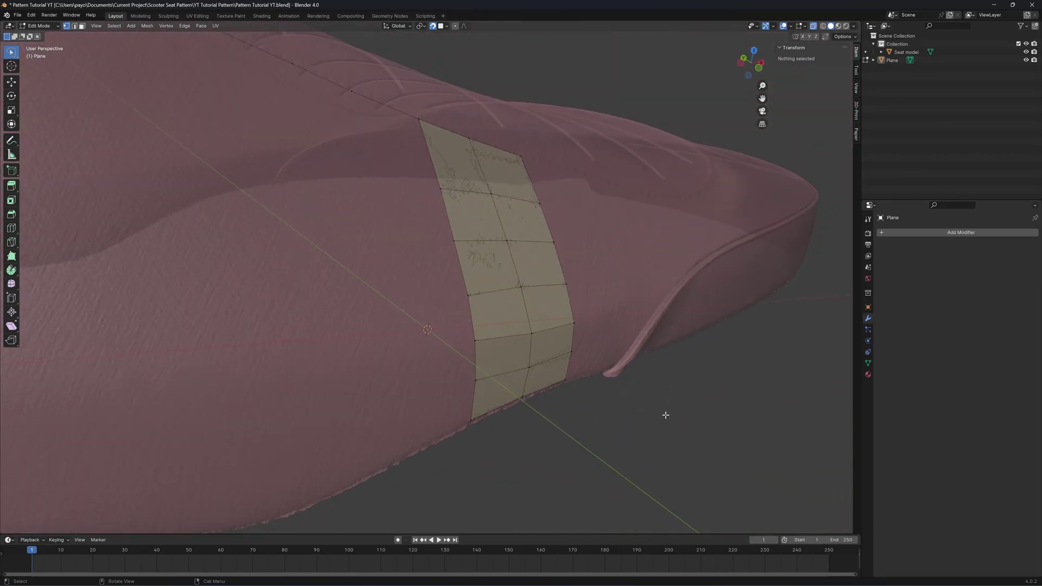
{"action": "middle_click_drag", "start_coordinate": [666, 415], "coordinate": [640, 358]}
{"action": "scroll", "coordinate": [640, 358], "scroll_direction": "down", "scroll_amount": 2}
{"action": "scroll", "coordinate": [639, 358], "scroll_direction": "up", "scroll_amount": 3}
{"action": "scroll", "coordinate": [620, 198], "scroll_direction": "down", "scroll_amount": 2}
{"action": "middle_click_drag", "start_coordinate": [621, 198], "coordinate": [615, 209]}
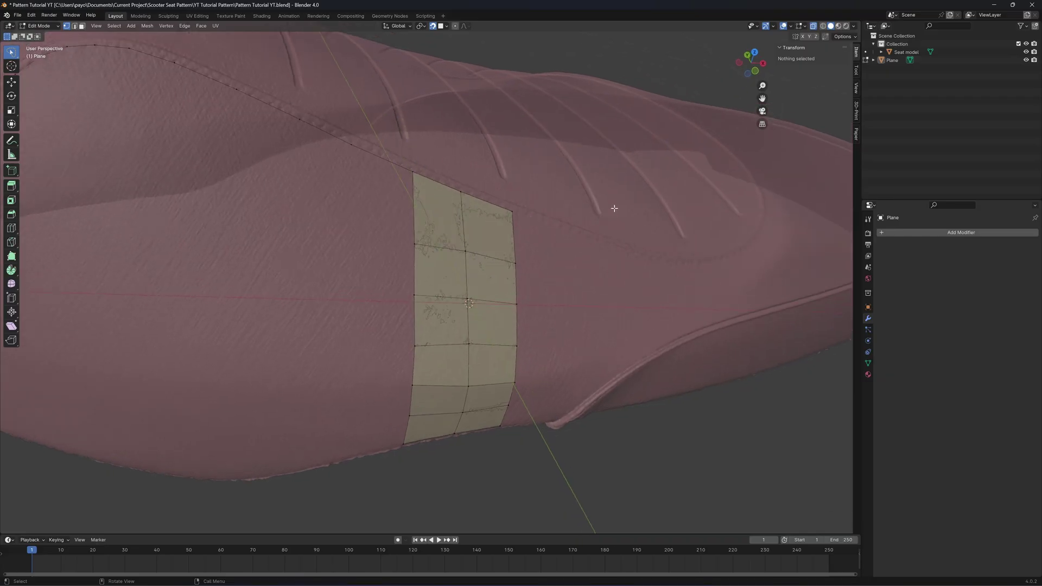
{"action": "scroll", "coordinate": [428, 353], "scroll_direction": "up", "scroll_amount": 2}
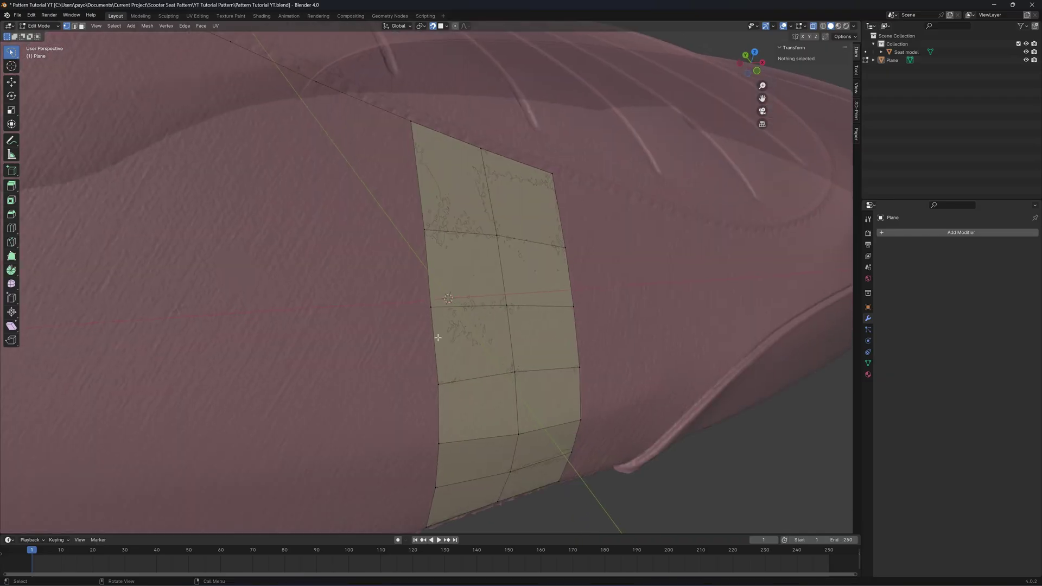
{"action": "scroll", "coordinate": [596, 270], "scroll_direction": "down", "scroll_amount": 1}
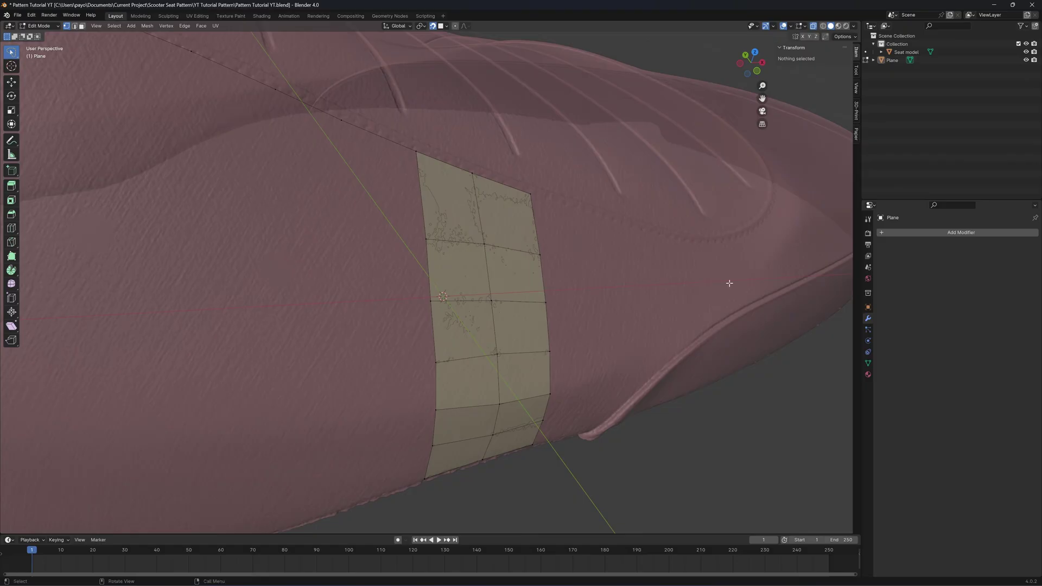
{"action": "scroll", "coordinate": [721, 293], "scroll_direction": "up", "scroll_amount": 3}
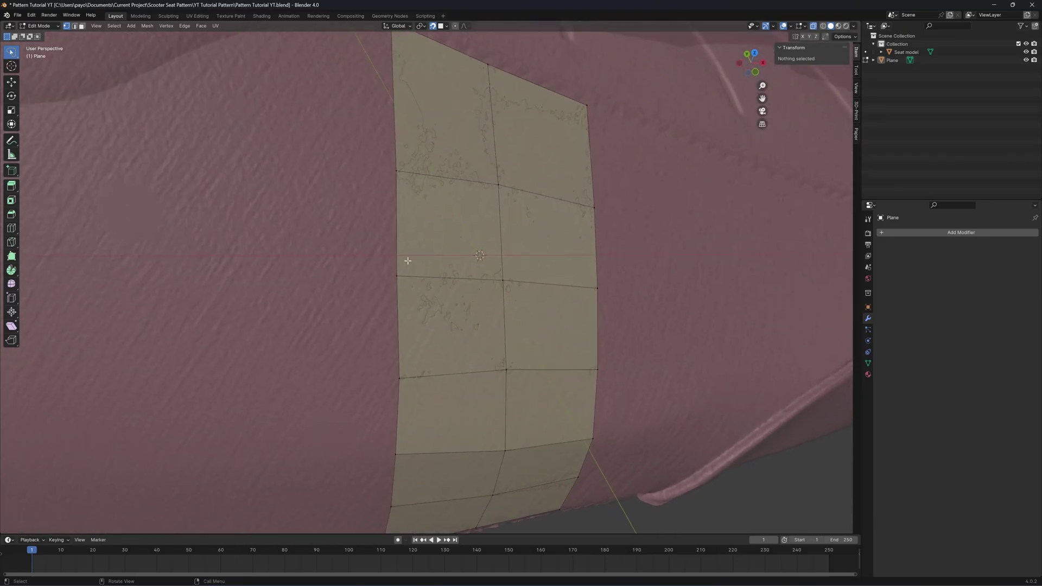
{"action": "middle_click_drag", "start_coordinate": [371, 375], "coordinate": [434, 307]}
{"action": "scroll", "coordinate": [450, 344], "scroll_direction": "down", "scroll_amount": 3}
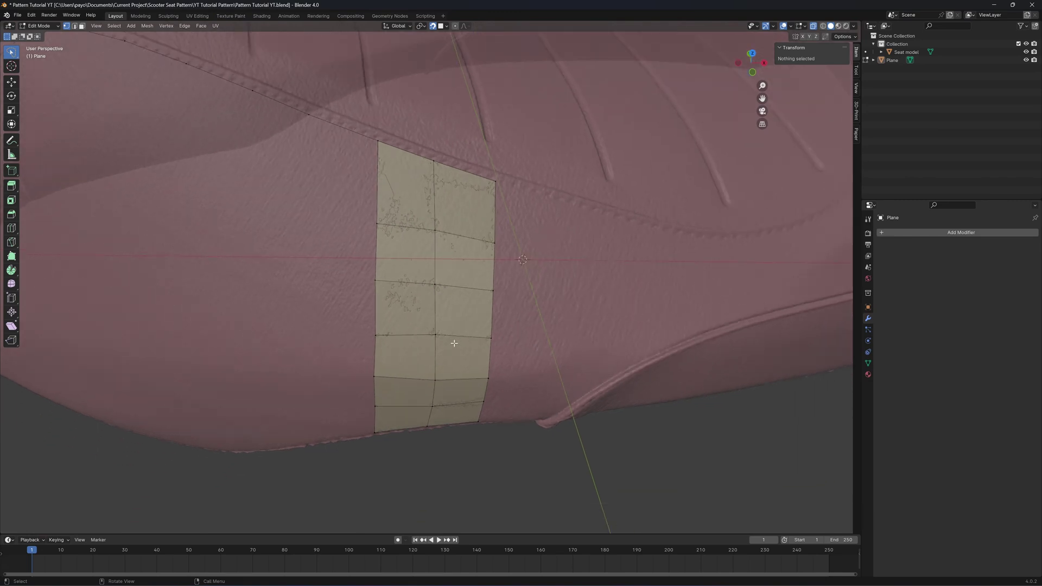
{"action": "middle_click_drag", "start_coordinate": [451, 344], "coordinate": [500, 336]}
{"action": "scroll", "coordinate": [500, 336], "scroll_direction": "up", "scroll_amount": 2}
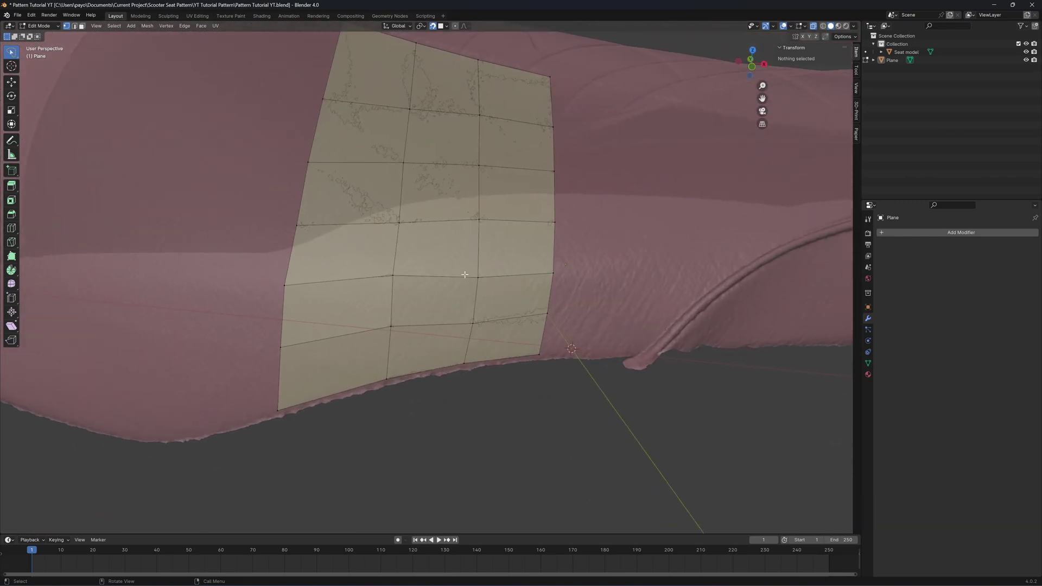
{"action": "mouse_move", "coordinate": [439, 279]}
{"action": "left_mouse_down"}
{"action": "mouse_move", "coordinate": [489, 288]}
{"action": "mouse_move", "coordinate": [478, 293]}
{"action": "left_mouse_up"}
{"action": "left_click", "coordinate": [570, 274]}
{"action": "middle_click_drag", "start_coordinate": [570, 274], "coordinate": [586, 295]}
{"action": "scroll", "coordinate": [551, 276], "scroll_direction": "down", "scroll_amount": 3}
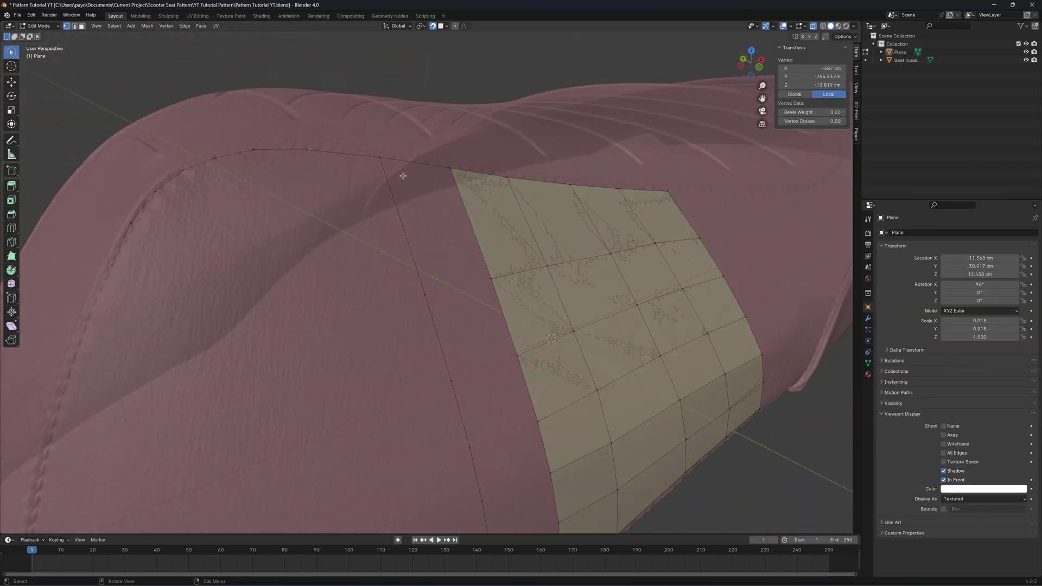
Subdivide the outer edge of the tall face just below the seam, beside the unfilled vertex column
{"action": "middle_click_drag", "start_coordinate": [402, 176], "coordinate": [451, 334]}
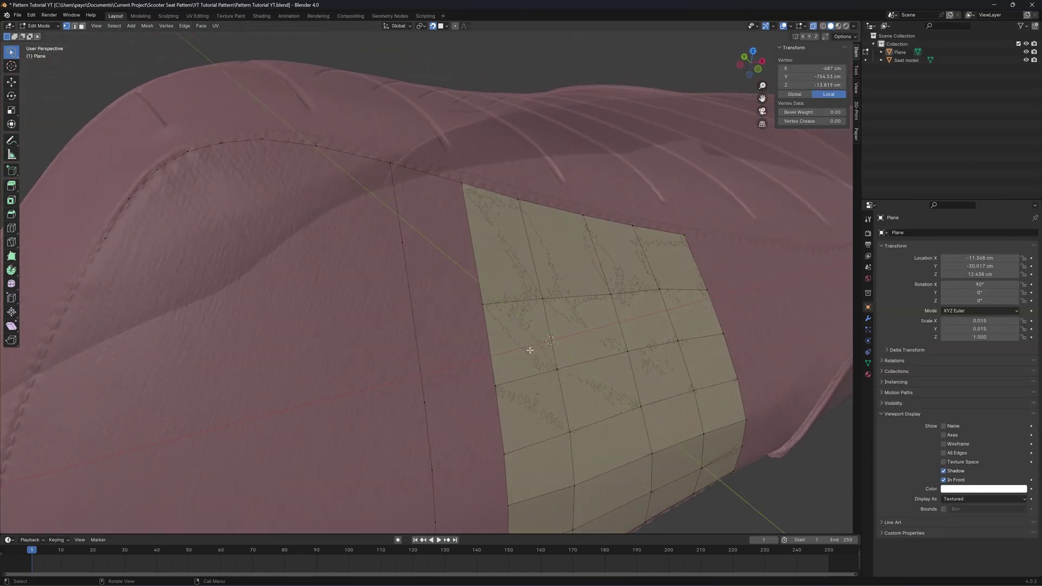
{"action": "middle_click_drag", "start_coordinate": [530, 350], "coordinate": [362, 255]}
{"action": "left_click", "coordinate": [74, 26]}
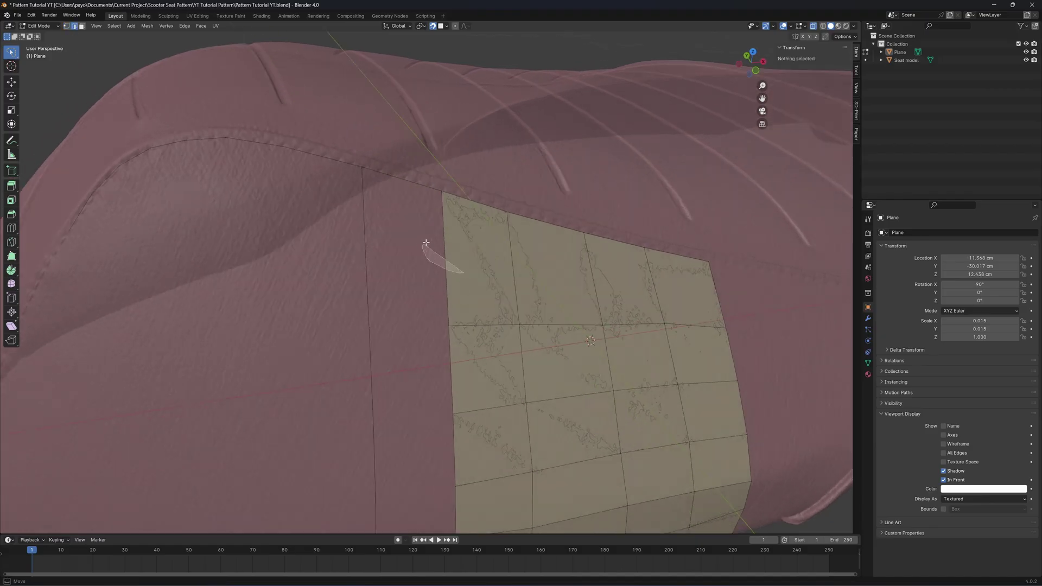
{"action": "left_click", "coordinate": [430, 244]}
{"action": "right_click", "coordinate": [475, 275]}
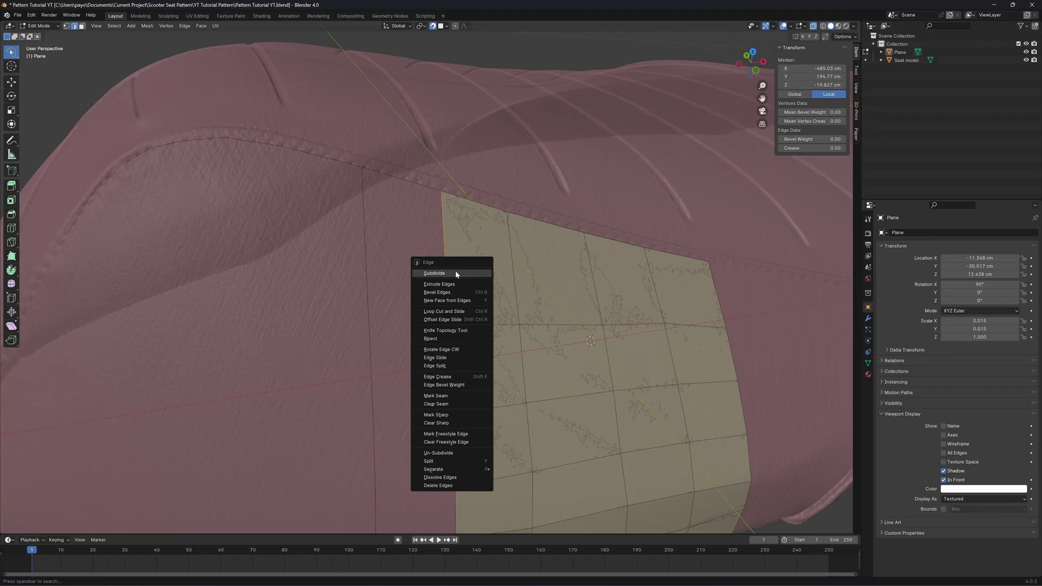
{"action": "left_click", "coordinate": [455, 273]}
Move the subdivided edge's midpoint vertex slightly so it snaps onto the seat surface
{"action": "key", "text": "1"}
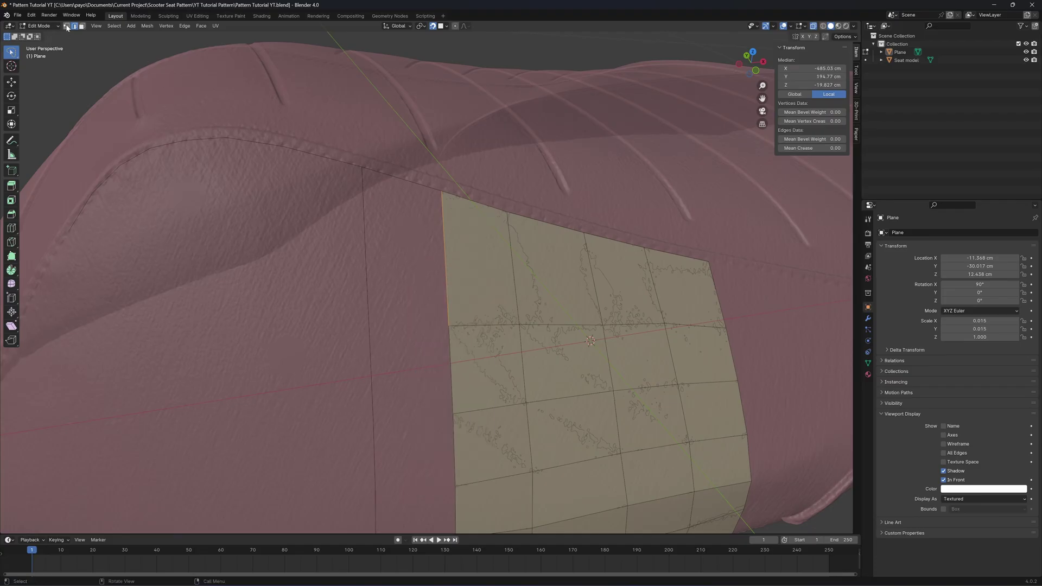
{"action": "middle_click_drag", "start_coordinate": [304, 225], "coordinate": [400, 265]}
{"action": "left_click", "coordinate": [414, 268]}
{"action": "key", "text": "g"}
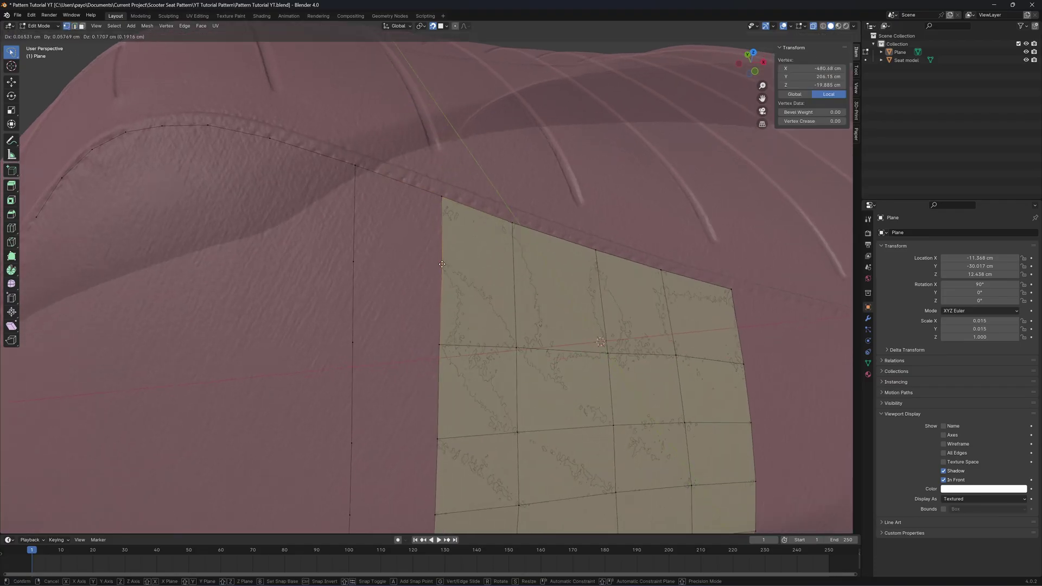
{"action": "left_click", "coordinate": [443, 269]}
{"action": "key", "text": "alt+a"}
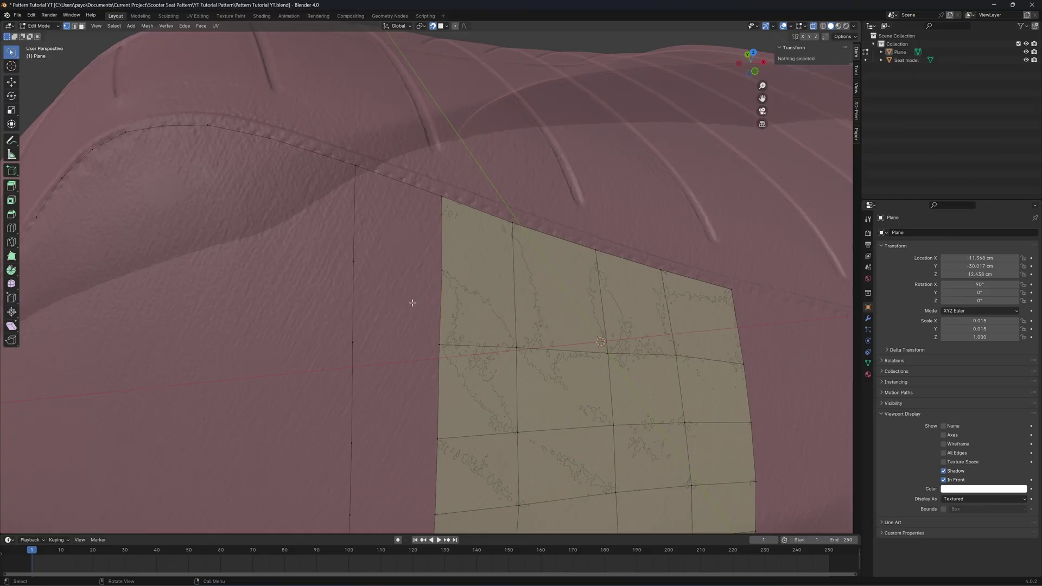
Fill the upper faces between the unfilled vertex column and the existing grid, starting directly below the seam
{"action": "middle_click_drag", "start_coordinate": [411, 302], "coordinate": [285, 269]}
{"action": "left_click_drag", "start_coordinate": [310, 249], "coordinate": [425, 296]}
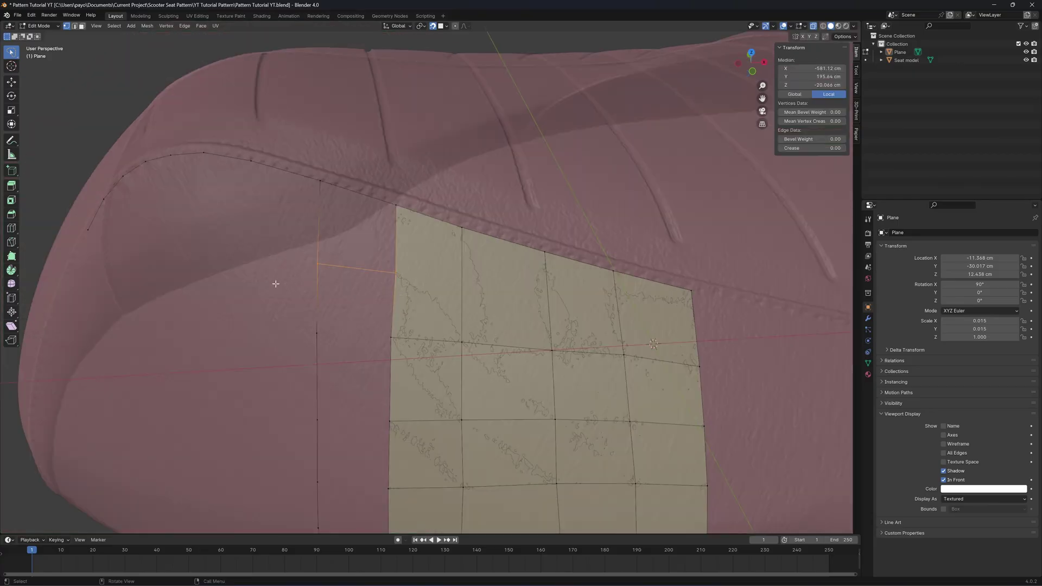
{"action": "key", "text": "f"}
{"action": "key", "text": "alt+a"}
{"action": "left_click_drag", "start_coordinate": [382, 266], "coordinate": [419, 290]}
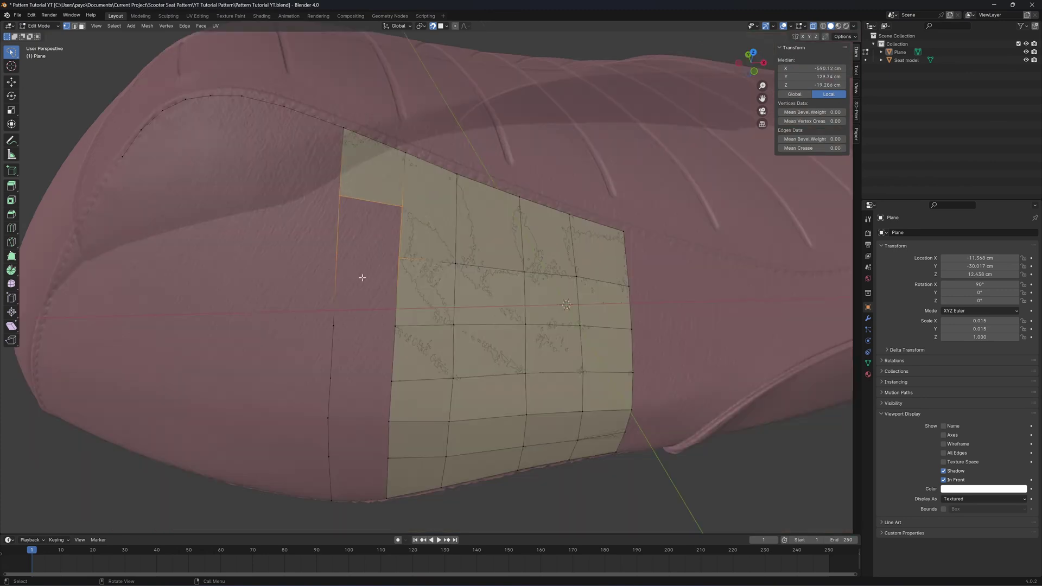
{"action": "key", "text": "f"}
{"action": "key", "text": "f"}
{"action": "key", "text": "alt+a"}
Continue filling that column's faces downward toward the seat's bottom edge
{"action": "left_click_drag", "start_coordinate": [307, 311], "coordinate": [320, 388]}
{"action": "key", "text": "f"}
{"action": "left_click_drag", "start_coordinate": [314, 360], "coordinate": [334, 428]}
{"action": "middle_click_drag", "start_coordinate": [335, 380], "coordinate": [332, 304]}
{"action": "left_click_drag", "start_coordinate": [330, 298], "coordinate": [355, 353]}
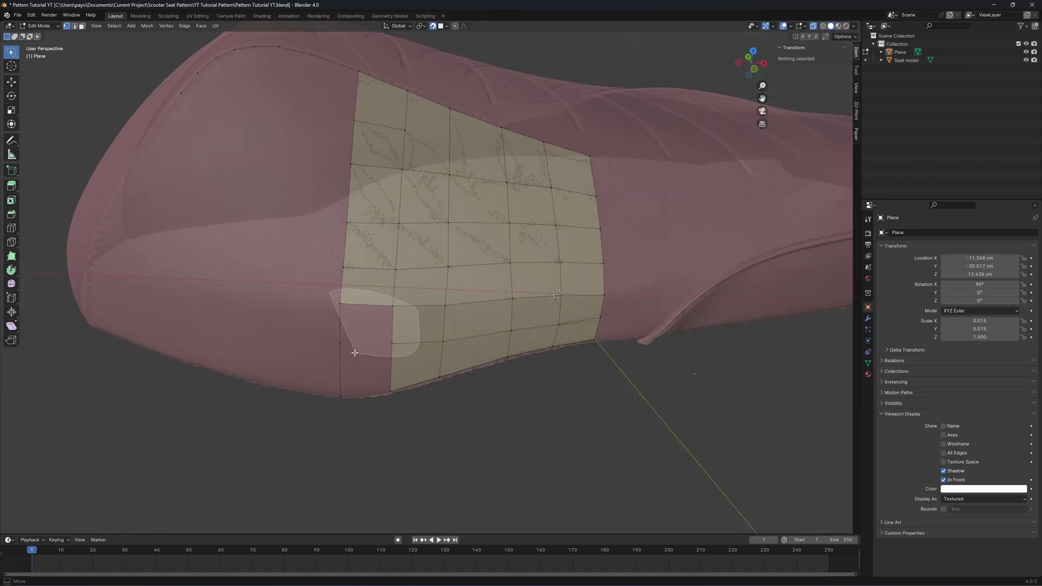
{"action": "key", "text": "f"}
{"action": "key", "text": "alt+a"}
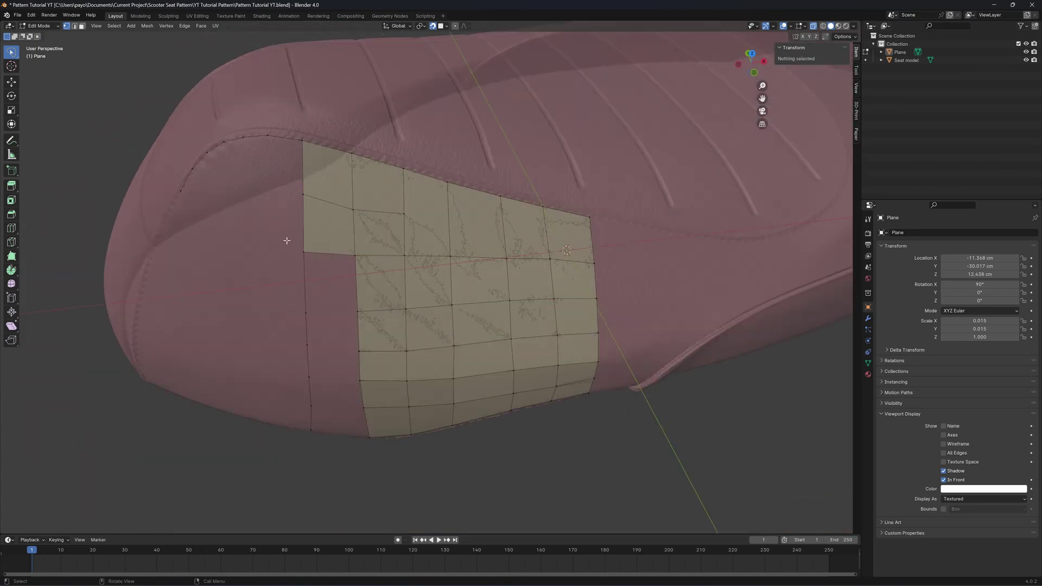
Fill the next column's faces below its two finished top faces, working down toward the bottom edge
{"action": "left_click_drag", "start_coordinate": [287, 240], "coordinate": [375, 324]}
{"action": "key", "text": "f"}
{"action": "left_click_drag", "start_coordinate": [288, 299], "coordinate": [376, 362]}
{"action": "key", "text": "f"}
{"action": "left_click_drag", "start_coordinate": [288, 334], "coordinate": [378, 392]}
{"action": "key", "text": "f"}
{"action": "left_click_drag", "start_coordinate": [291, 367], "coordinate": [381, 418]}
{"action": "key", "text": "f"}
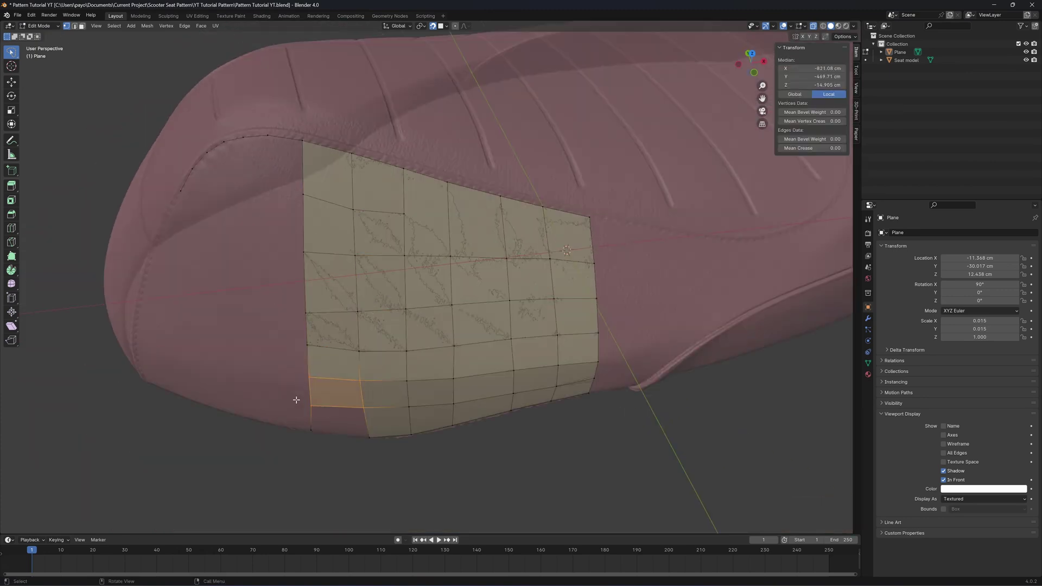
{"action": "middle_click_drag", "start_coordinate": [359, 192], "coordinate": [336, 202]}
{"action": "scroll", "coordinate": [337, 203], "scroll_direction": "up", "scroll_amount": 1}
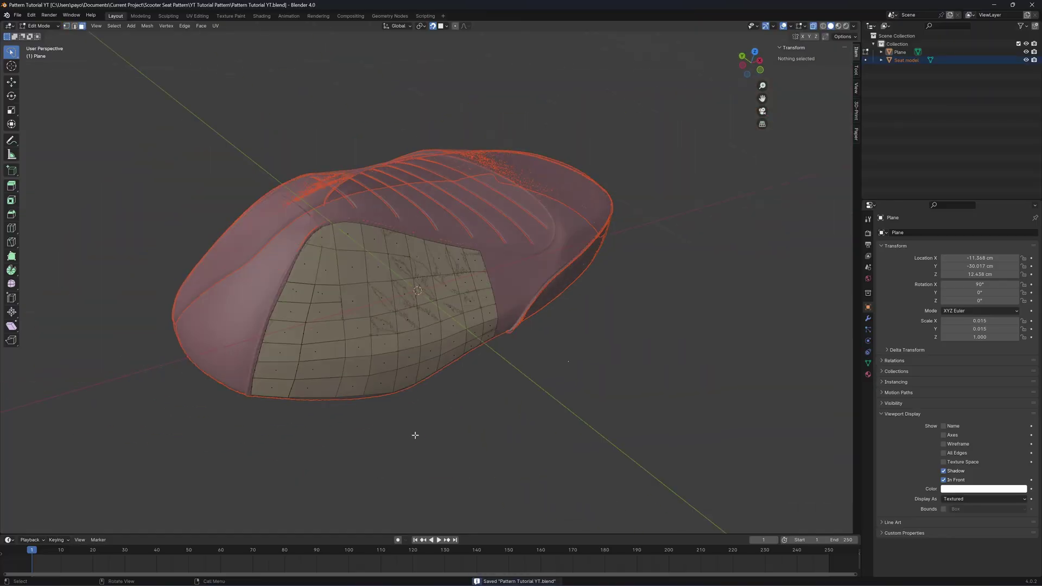
Extrude a chain of three vertices over the seat surface beyond the filled grid, snapped to the scan
{"action": "middle_click_drag", "start_coordinate": [414, 434], "coordinate": [369, 426]}
{"action": "scroll", "coordinate": [325, 304], "scroll_direction": "up", "scroll_amount": 5}
{"action": "left_click", "coordinate": [274, 203]}
{"action": "key", "text": "e"}
{"action": "left_click", "coordinate": [327, 215]}
{"action": "key", "text": "e"}
{"action": "left_click", "coordinate": [374, 224]}
{"action": "key", "text": "e"}
{"action": "left_click", "coordinate": [423, 234]}
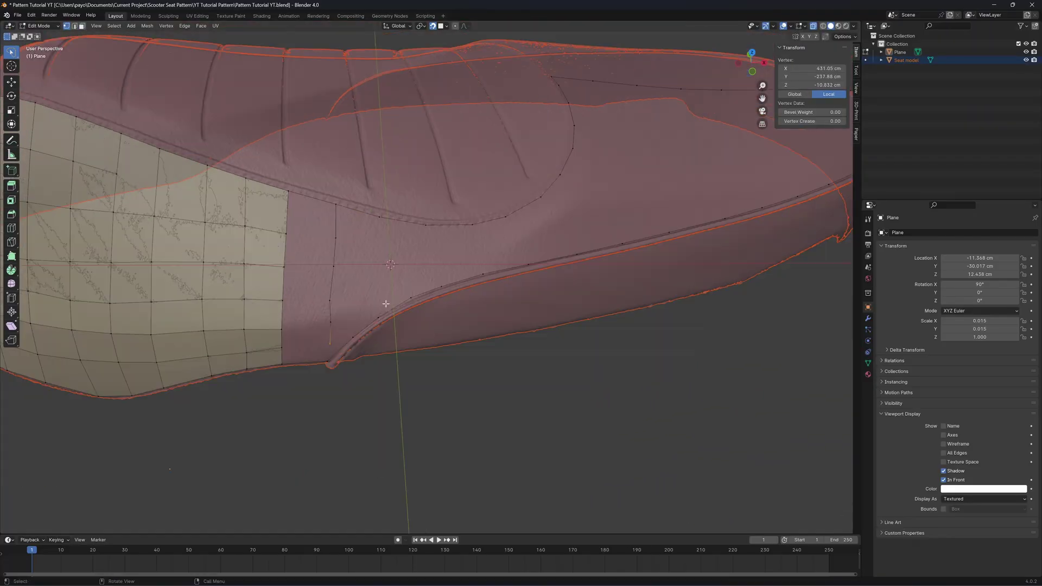
Fill the faces across the panel's narrow section between the upper seam and the lower piping
{"action": "mouse_move", "coordinate": [364, 180]}
{"action": "left_mouse_down"}
{"action": "mouse_move", "coordinate": [263, 256]}
{"action": "mouse_move", "coordinate": [281, 275]}
{"action": "mouse_move", "coordinate": [279, 308]}
{"action": "mouse_move", "coordinate": [349, 291]}
{"action": "left_mouse_up"}
{"action": "key", "text": "f"}
{"action": "key", "text": "f"}
{"action": "key", "text": "f"}
{"action": "key", "text": "f"}
{"action": "left_click_drag", "start_coordinate": [271, 319], "coordinate": [277, 354]}
{"action": "left_click_drag", "start_coordinate": [277, 354], "coordinate": [275, 350]}
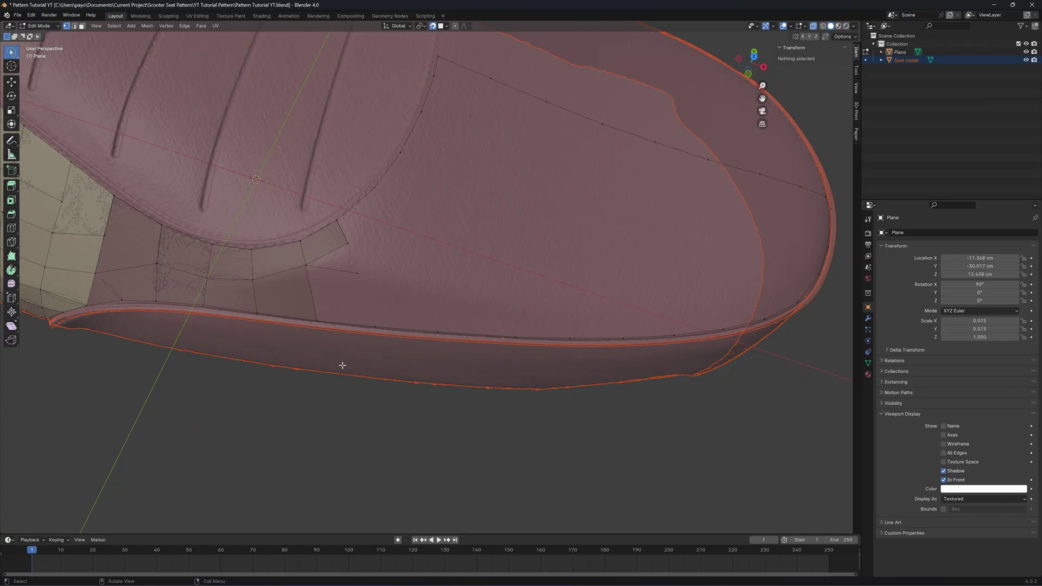
Extrude a row of vertices from the narrow section toward the seat's rounded end, above the filled lower strip
{"action": "middle_click_drag", "start_coordinate": [341, 365], "coordinate": [342, 364]}
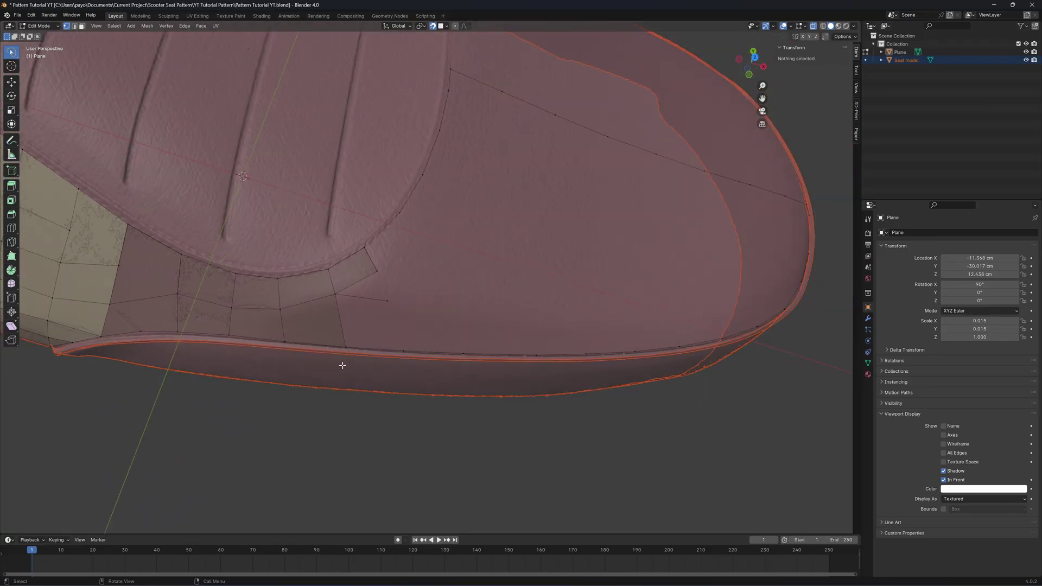
{"action": "scroll", "coordinate": [342, 365], "scroll_direction": "down", "scroll_amount": 3}
{"action": "scroll", "coordinate": [399, 276], "scroll_direction": "up", "scroll_amount": 3}
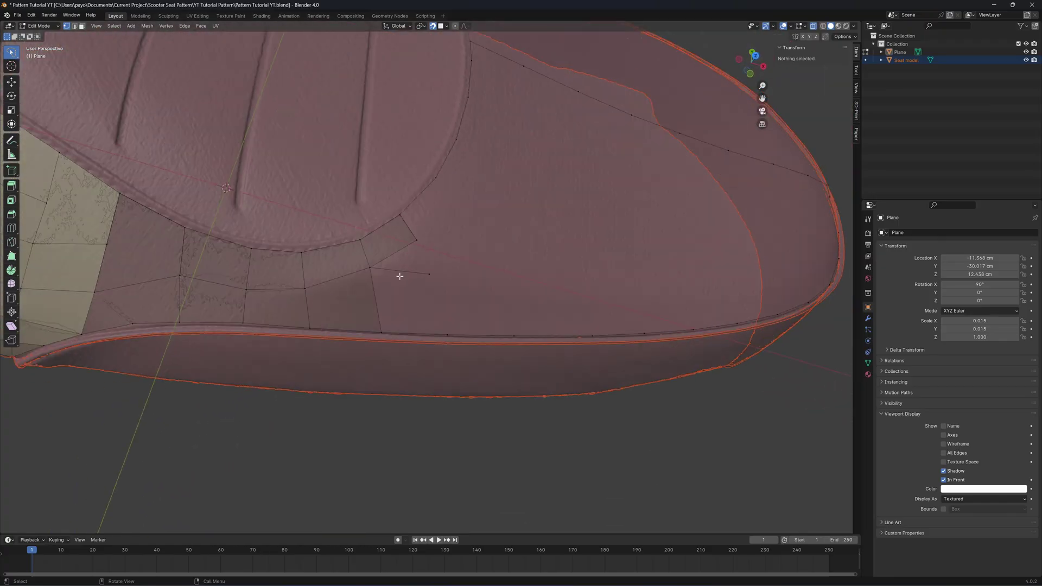
{"action": "scroll", "coordinate": [400, 276], "scroll_direction": "down", "scroll_amount": 2}
{"action": "middle_click_drag", "start_coordinate": [395, 275], "coordinate": [383, 260]}
{"action": "scroll", "coordinate": [352, 287], "scroll_direction": "up", "scroll_amount": 3}
{"action": "left_click_drag", "start_coordinate": [331, 289], "coordinate": [300, 267]}
{"action": "key", "text": "e"}
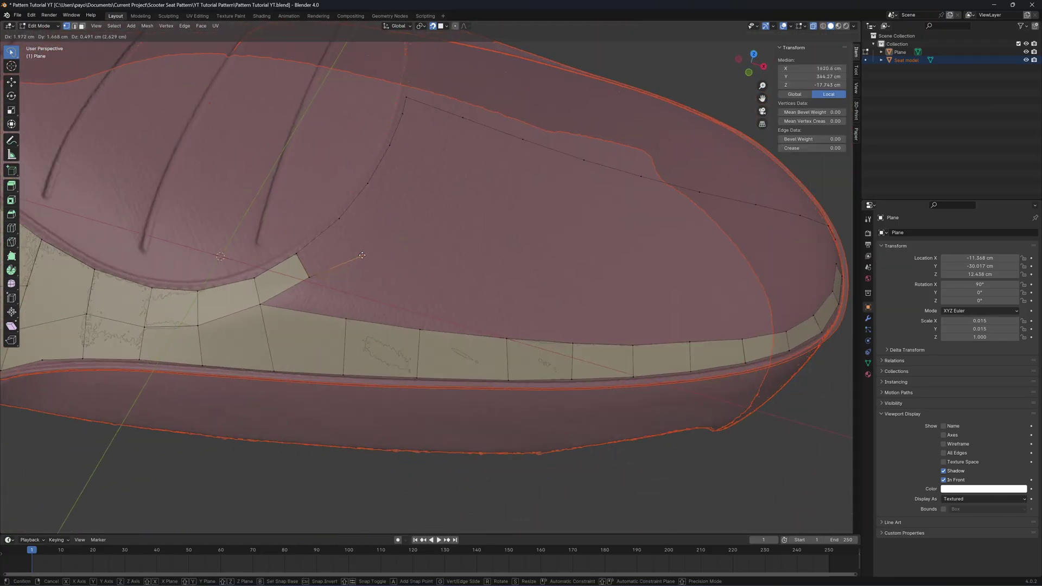
{"action": "left_click", "coordinate": [371, 249]}
{"action": "key", "text": "e"}
{"action": "left_click", "coordinate": [429, 256]}
{"action": "key", "text": "e"}
{"action": "left_click", "coordinate": [512, 268]}
{"action": "key", "text": "e"}
{"action": "left_click", "coordinate": [589, 278]}
{"action": "key", "text": "e"}
{"action": "left_click", "coordinate": [691, 291]}
{"action": "key", "text": "e"}
{"action": "left_click", "coordinate": [746, 296]}
Finish the next vertex row toward the rounded end and fill the faces between it and the grid below
{"action": "key", "text": "e"}
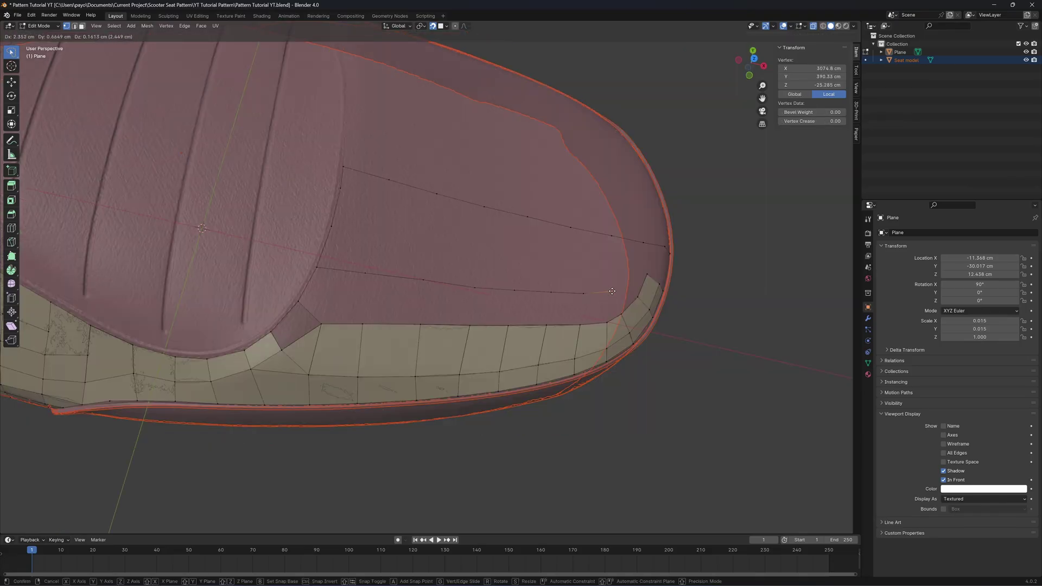
{"action": "left_click", "coordinate": [612, 291]}
{"action": "key", "text": "e"}
{"action": "key", "text": "f"}
{"action": "mouse_move", "coordinate": [319, 211]}
{"action": "left_mouse_down"}
{"action": "mouse_move", "coordinate": [425, 239]}
{"action": "mouse_move", "coordinate": [325, 295]}
{"action": "left_mouse_up"}
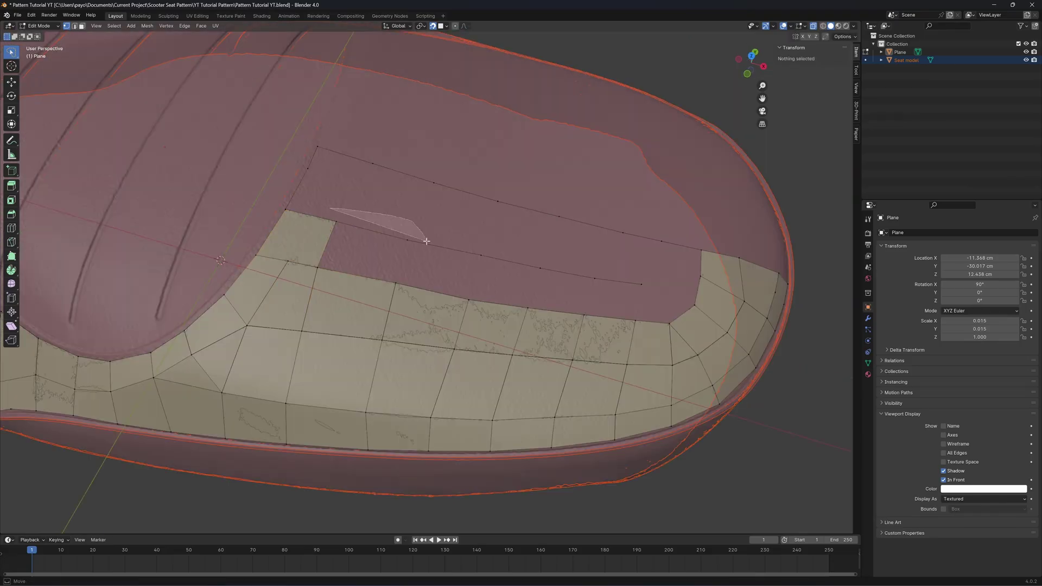
{"action": "key", "text": "f"}
{"action": "left_click_drag", "start_coordinate": [395, 221], "coordinate": [399, 293]}
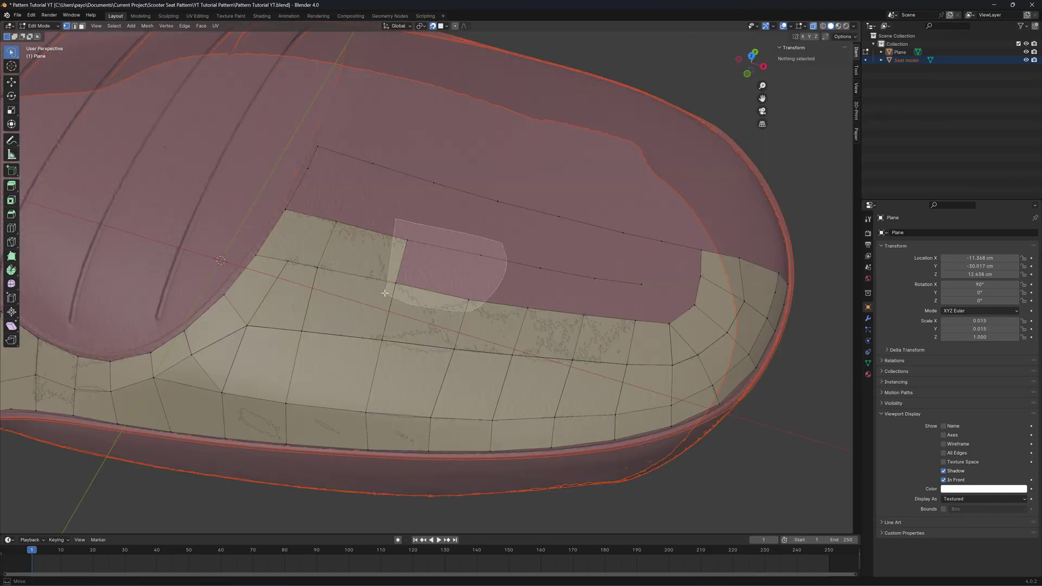
{"action": "key", "text": "f"}
{"action": "left_click_drag", "start_coordinate": [462, 236], "coordinate": [471, 305]}
{"action": "key", "text": "f"}
{"action": "left_click_drag", "start_coordinate": [596, 337], "coordinate": [586, 332]}
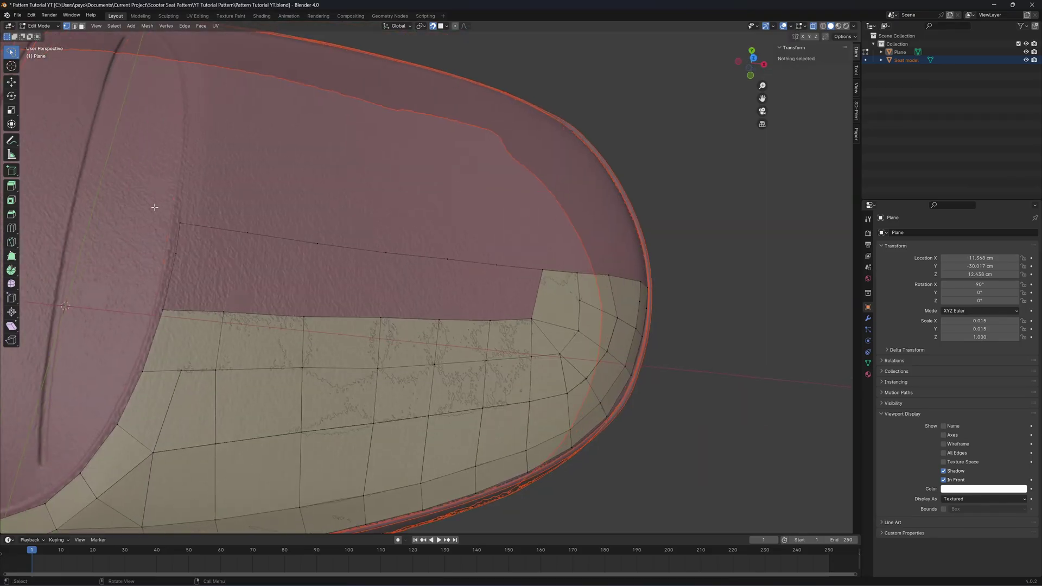
Fill the last row of faces between the seat's upper center line and the grid, ending at the rounded end
{"action": "left_click_drag", "start_coordinate": [153, 207], "coordinate": [169, 331]}
{"action": "key", "text": "f"}
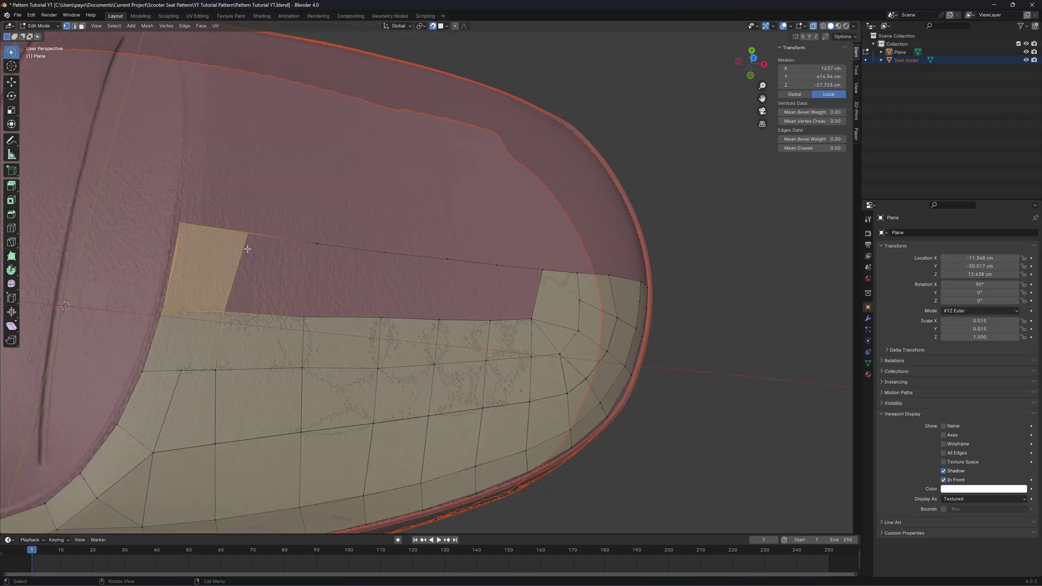
{"action": "left_click_drag", "start_coordinate": [235, 219], "coordinate": [227, 332]}
{"action": "key", "text": "f"}
{"action": "mouse_move", "coordinate": [301, 225]}
{"action": "left_mouse_down"}
{"action": "mouse_move", "coordinate": [402, 268]}
{"action": "mouse_move", "coordinate": [315, 329]}
{"action": "left_mouse_up"}
{"action": "key", "text": "f"}
{"action": "left_click_drag", "start_coordinate": [428, 245], "coordinate": [429, 335]}
{"action": "key", "text": "f"}
{"action": "left_click_drag", "start_coordinate": [476, 241], "coordinate": [553, 327]}
{"action": "left_click_drag", "start_coordinate": [554, 327], "coordinate": [481, 327]}
{"action": "key", "text": "f"}
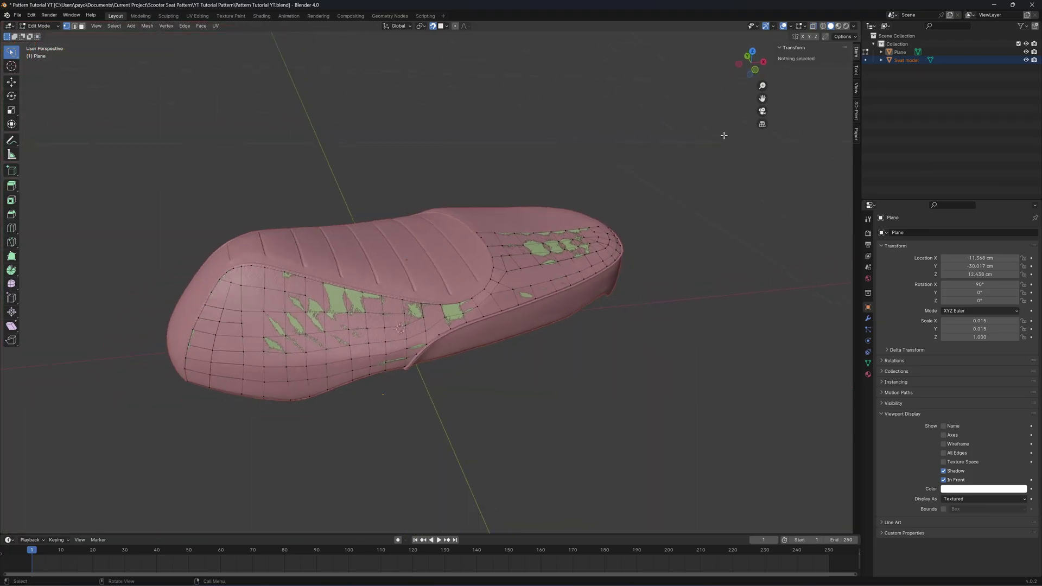
Hide the seat scan and try to unfold the panel mesh into flat pieces with the paper model tools
{"action": "middle_click_drag", "start_coordinate": [724, 135], "coordinate": [369, 305]}
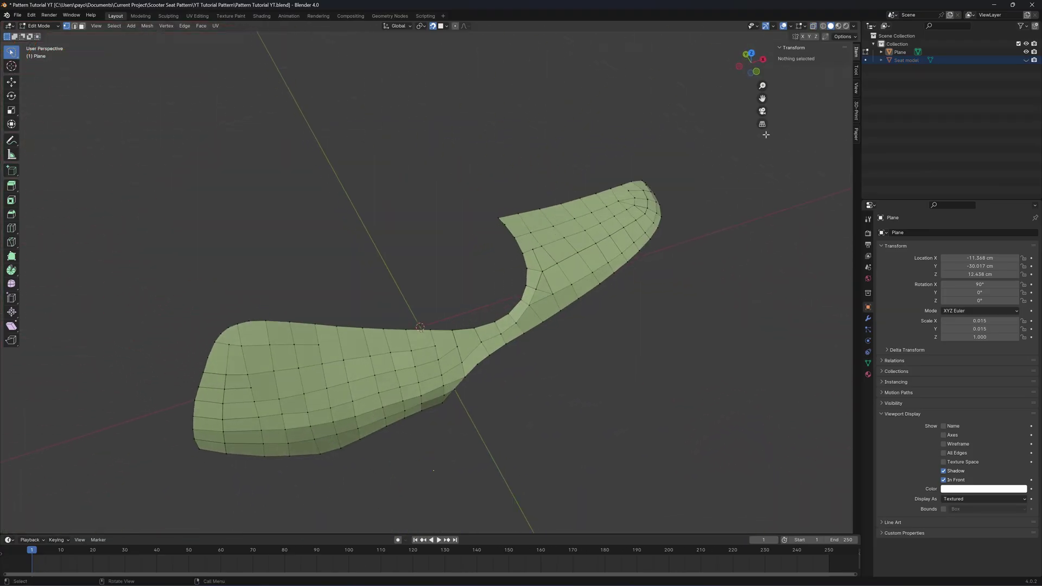
{"action": "left_click", "coordinate": [855, 135]}
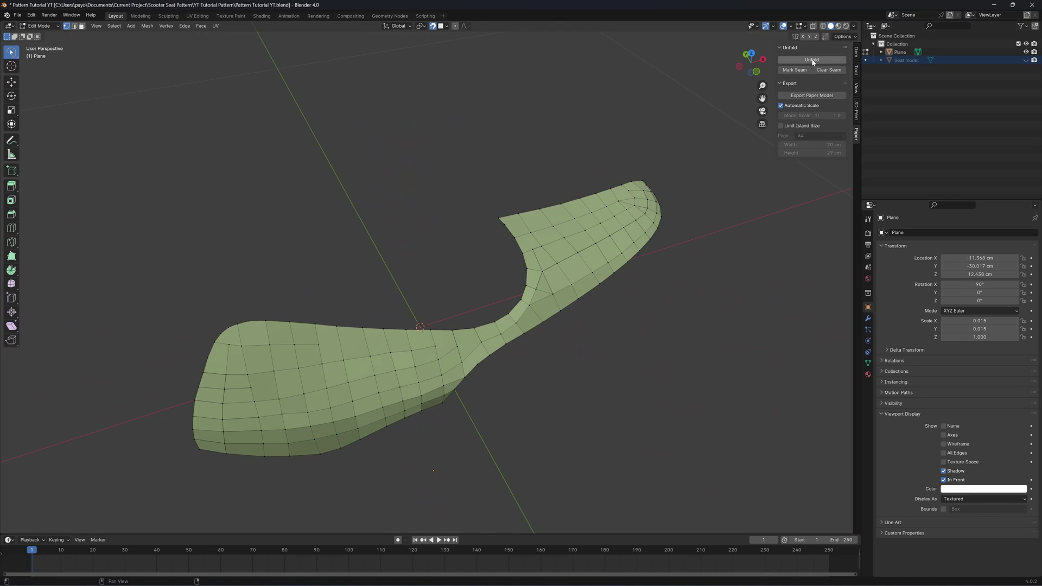
{"action": "left_click", "coordinate": [811, 60]}
{"action": "key", "text": "ctrl+s"}
{"action": "left_click", "coordinate": [597, 65]}
{"action": "middle_click_drag", "start_coordinate": [800, 84], "coordinate": [782, 96]}
{"action": "left_click", "coordinate": [809, 60]}
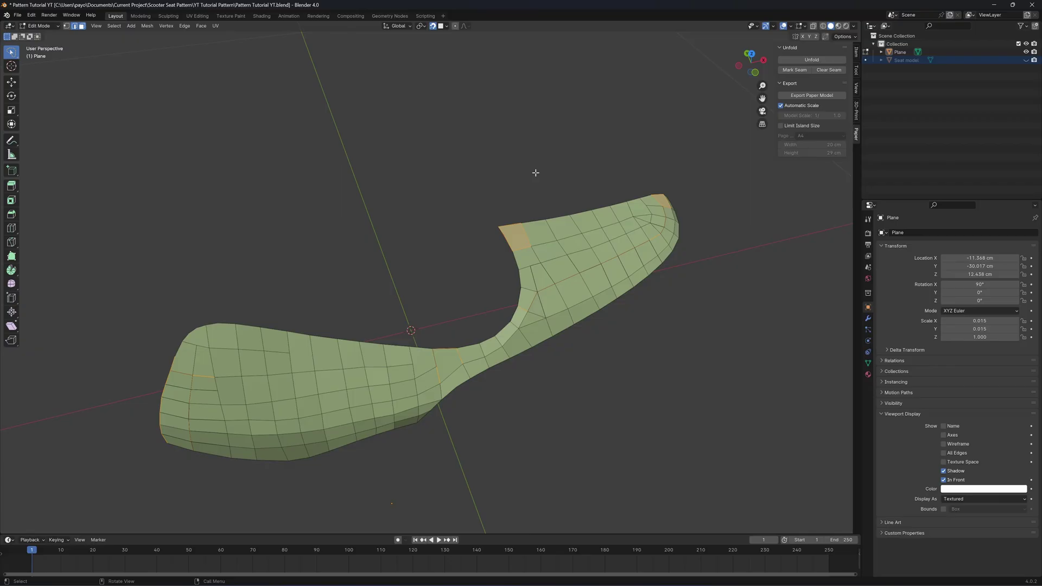
Delete the large warped face beside the center line at the seat's rounded end
{"action": "middle_click_drag", "start_coordinate": [536, 173], "coordinate": [598, 188]}
{"action": "scroll", "coordinate": [740, 244], "scroll_direction": "up", "scroll_amount": 6}
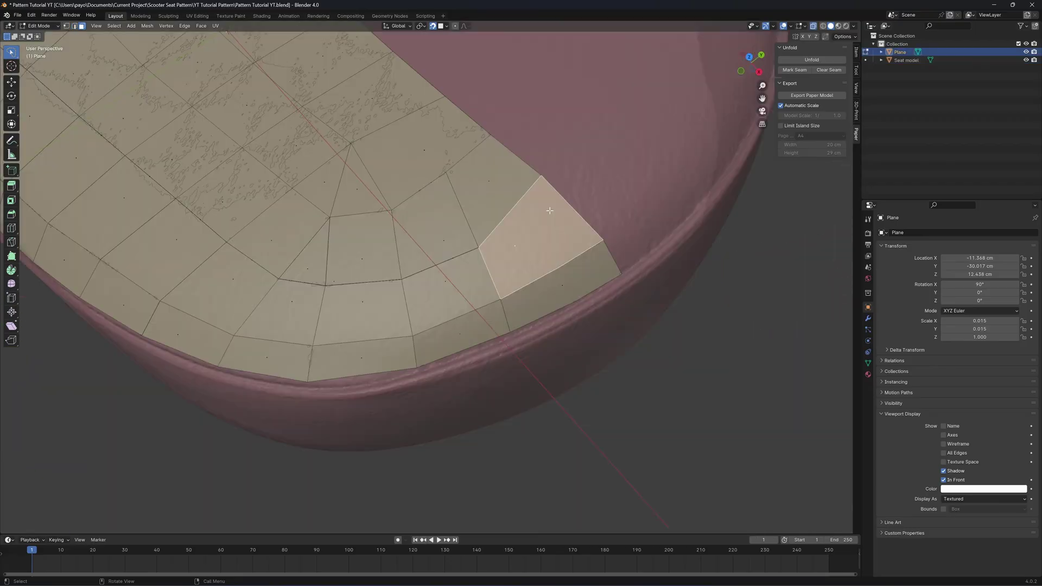
{"action": "key", "text": "x"}
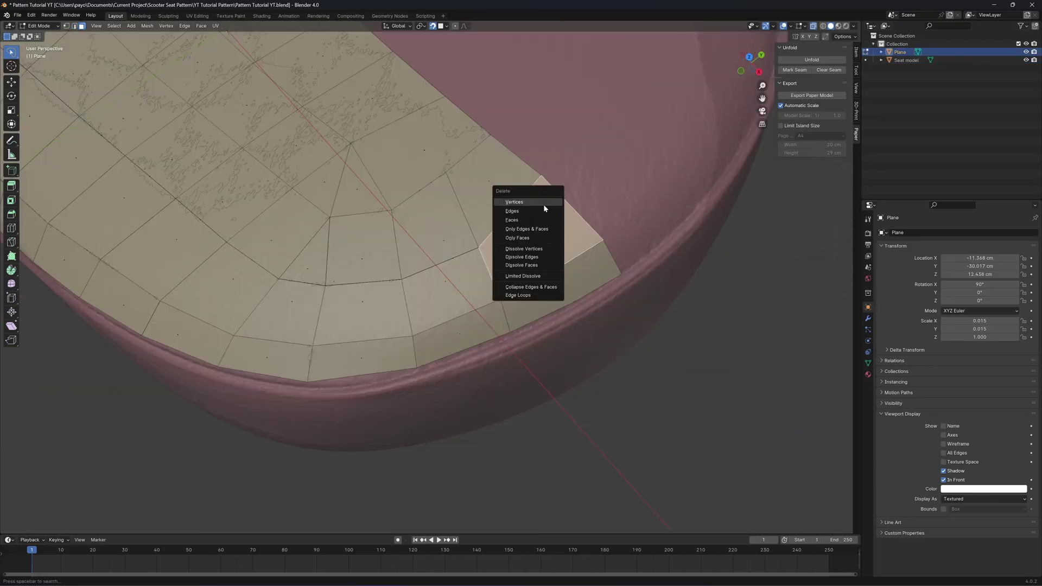
{"action": "left_click", "coordinate": [535, 222]}
{"action": "scroll", "coordinate": [615, 177], "scroll_direction": "down", "scroll_amount": 3}
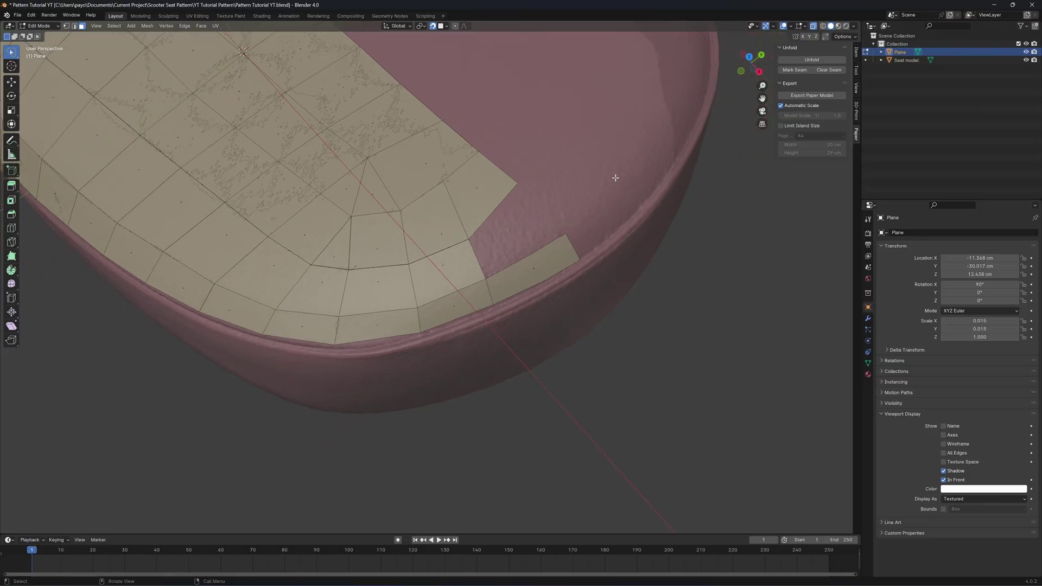
Refill the gap at the rounded end with three triangular faces
{"action": "middle_click_drag", "start_coordinate": [614, 178], "coordinate": [592, 178]}
{"action": "middle_click_drag", "start_coordinate": [592, 178], "coordinate": [579, 175]}
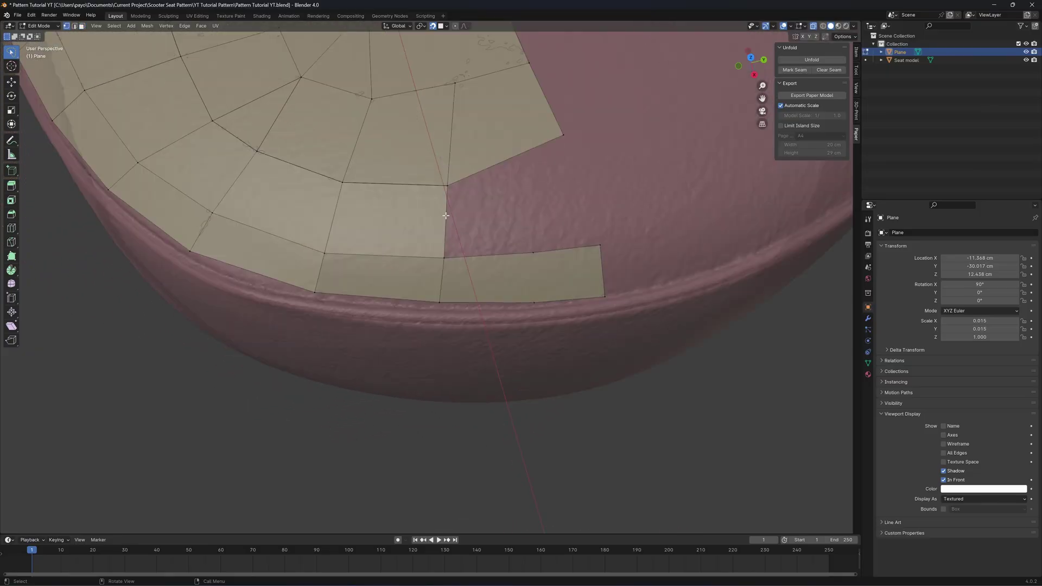
{"action": "left_click_drag", "start_coordinate": [427, 202], "coordinate": [431, 191]}
{"action": "mouse_move", "coordinate": [431, 191]}
{"action": "right_mouse_down", "text": "ctrl"}
{"action": "mouse_move", "coordinate": [559, 244]}
{"action": "mouse_move", "coordinate": [542, 274]}
{"action": "mouse_move", "coordinate": [516, 205]}
{"action": "right_mouse_up", "text": "ctrl"}
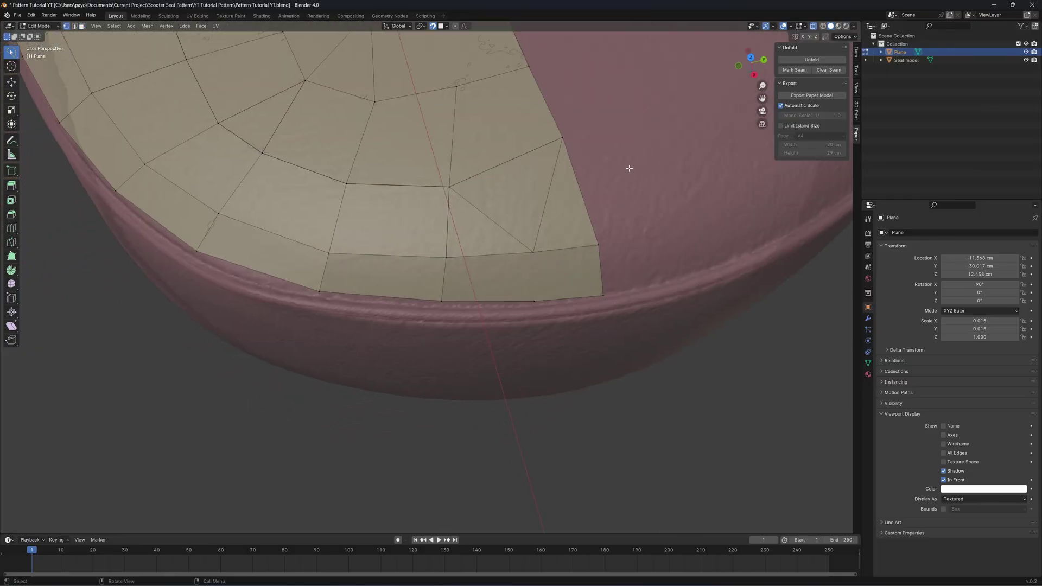
Hide the seat scan and unfold the panel mesh to mark its cut seams
{"action": "scroll", "coordinate": [629, 168], "scroll_direction": "down", "scroll_amount": 4}
{"action": "middle_click_drag", "start_coordinate": [599, 187], "coordinate": [424, 226]}
{"action": "scroll", "coordinate": [609, 118], "scroll_direction": "down", "scroll_amount": 4}
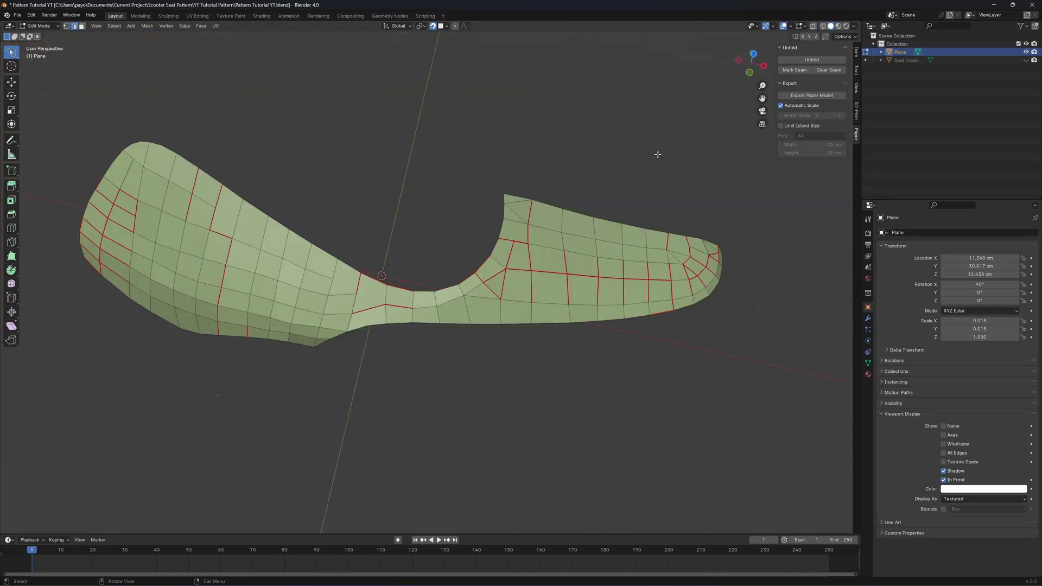
{"action": "middle_click_drag", "start_coordinate": [658, 154], "coordinate": [658, 154]}
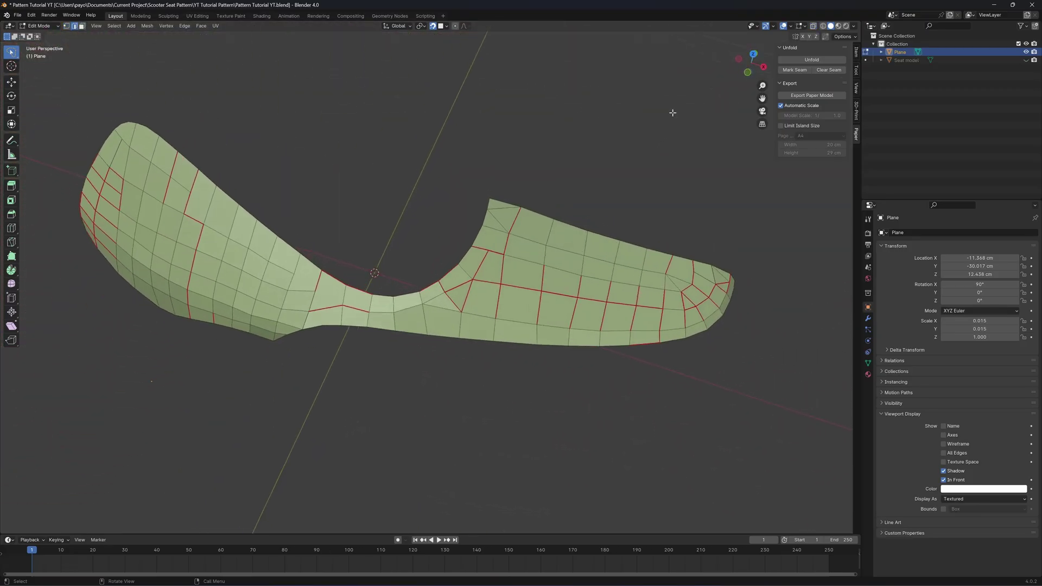
{"action": "left_click", "coordinate": [812, 63]}
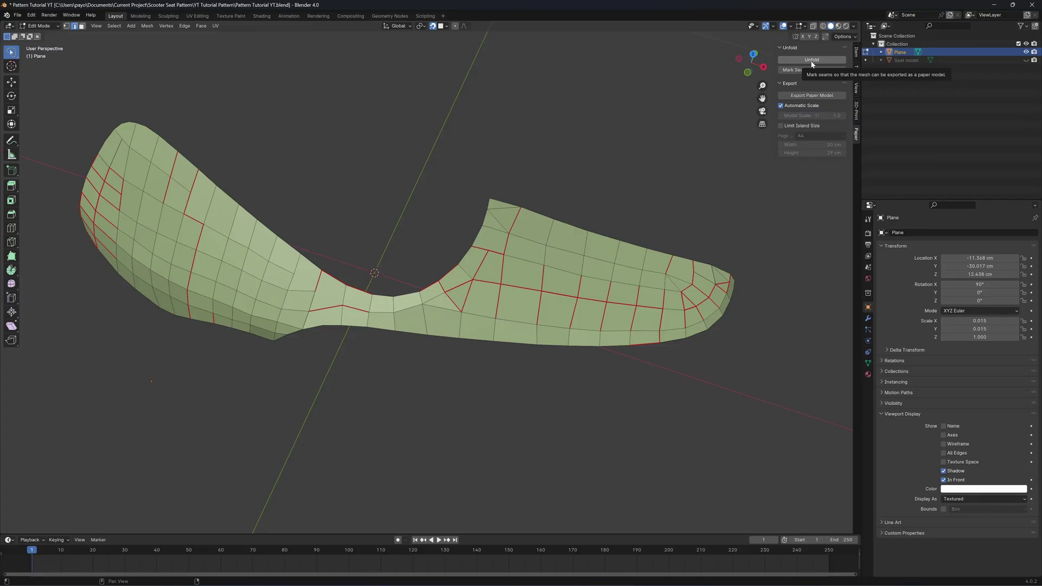
Examine where the red seam edges cut across the panel, especially around the triangulated areas and both ends
{"action": "scroll", "coordinate": [509, 283], "scroll_direction": "up", "scroll_amount": 6}
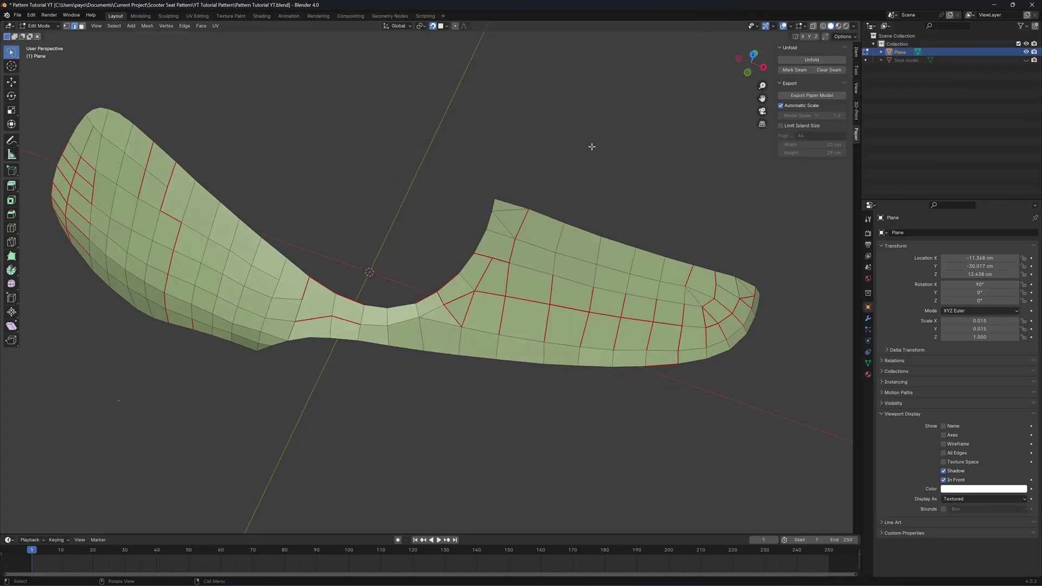
{"action": "scroll", "coordinate": [469, 320], "scroll_direction": "down", "scroll_amount": 4}
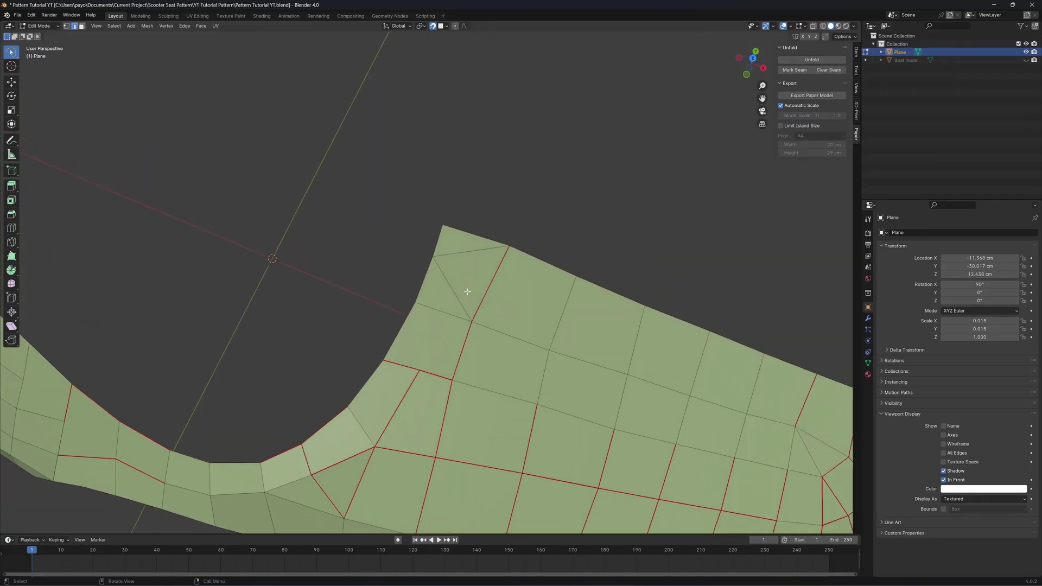
{"action": "scroll", "coordinate": [592, 216], "scroll_direction": "down", "scroll_amount": 2}
{"action": "scroll", "coordinate": [592, 215], "scroll_direction": "down", "scroll_amount": 2}
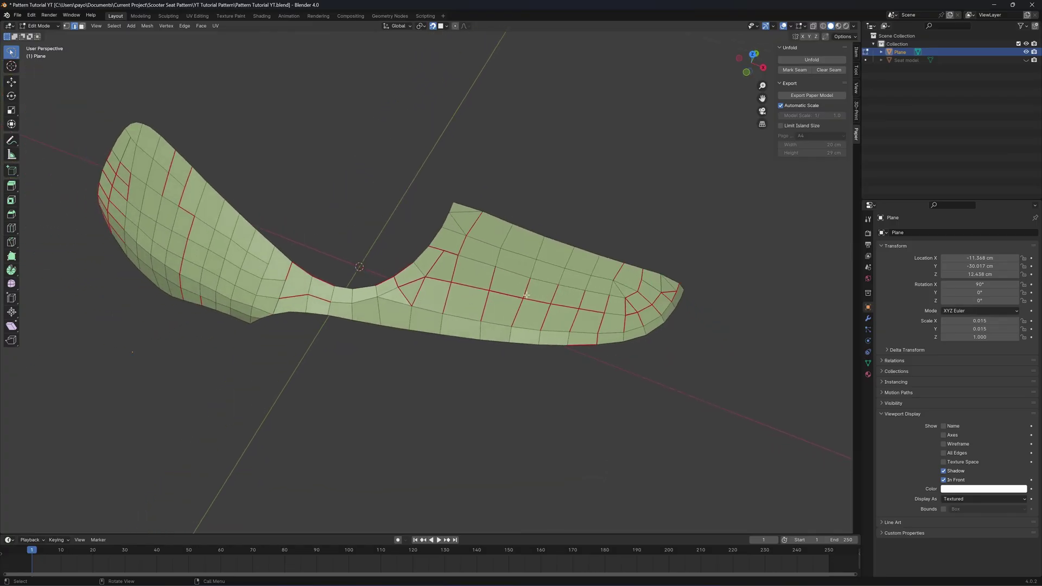
{"action": "middle_click_drag", "start_coordinate": [670, 321], "coordinate": [674, 321]}
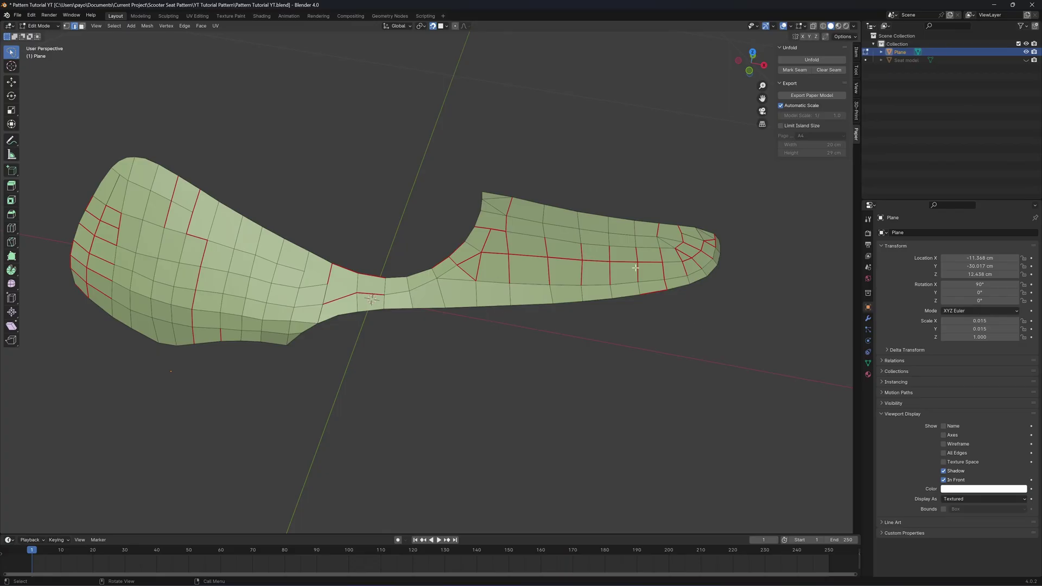
{"action": "middle_click_drag", "start_coordinate": [635, 268], "coordinate": [644, 400]}
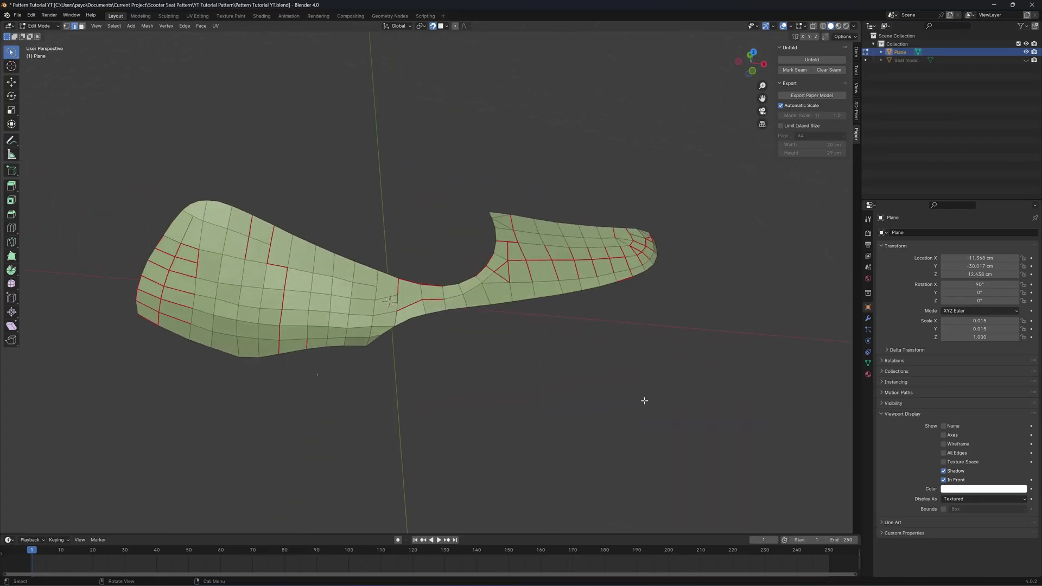
Name the paper model export SidePatternTest1 and set its scale to 1
{"action": "middle_click_drag", "start_coordinate": [644, 401], "coordinate": [645, 404]}
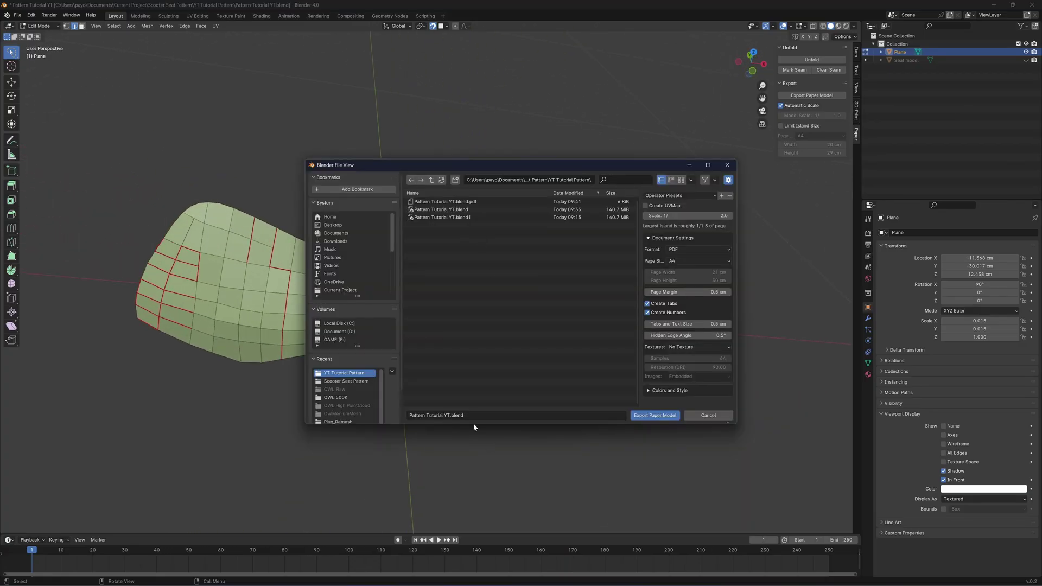
{"action": "left_click", "coordinate": [477, 416]}
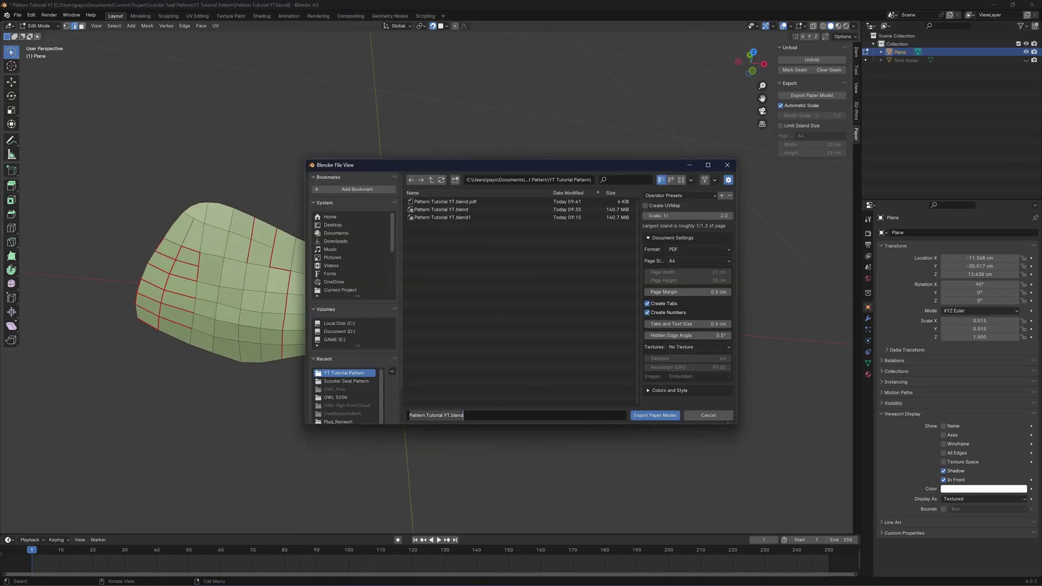
{"action": "type", "text": "SidePatternTest1"}
{"action": "left_click", "coordinate": [731, 217]}
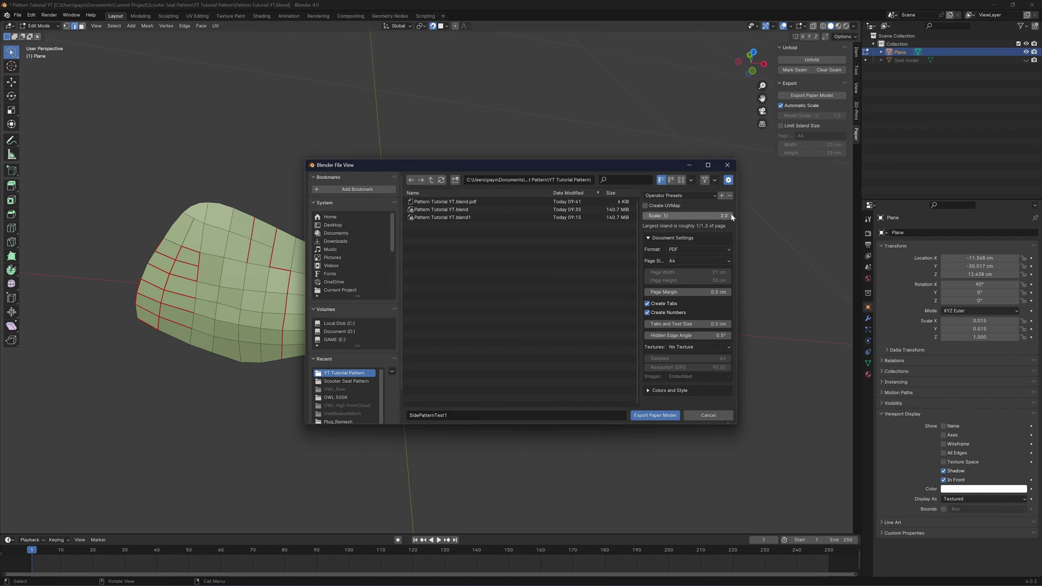
{"action": "left_click", "coordinate": [721, 216]}
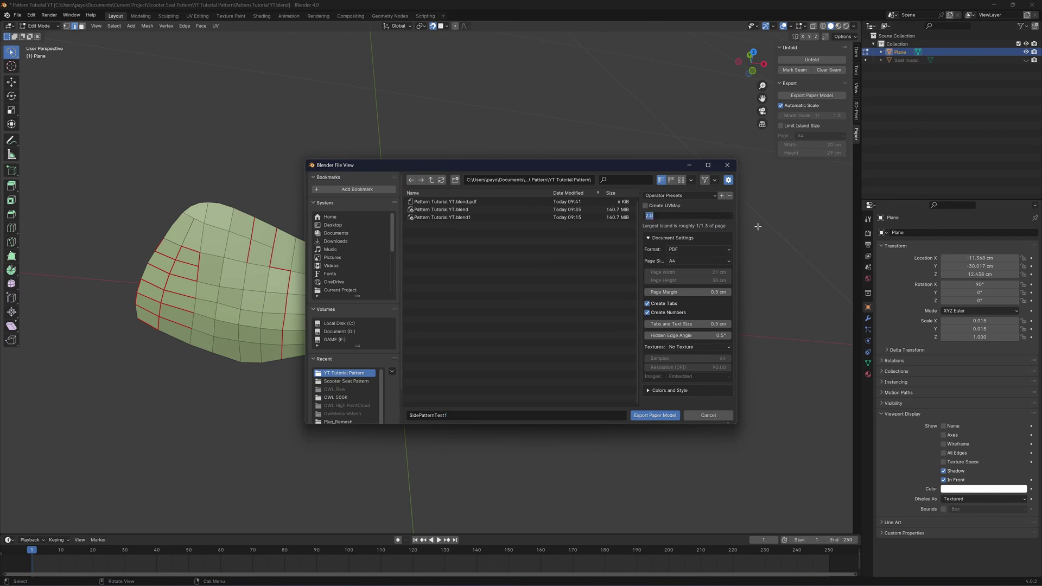
{"action": "type", "text": "1"}
{"action": "key", "text": "Return"}
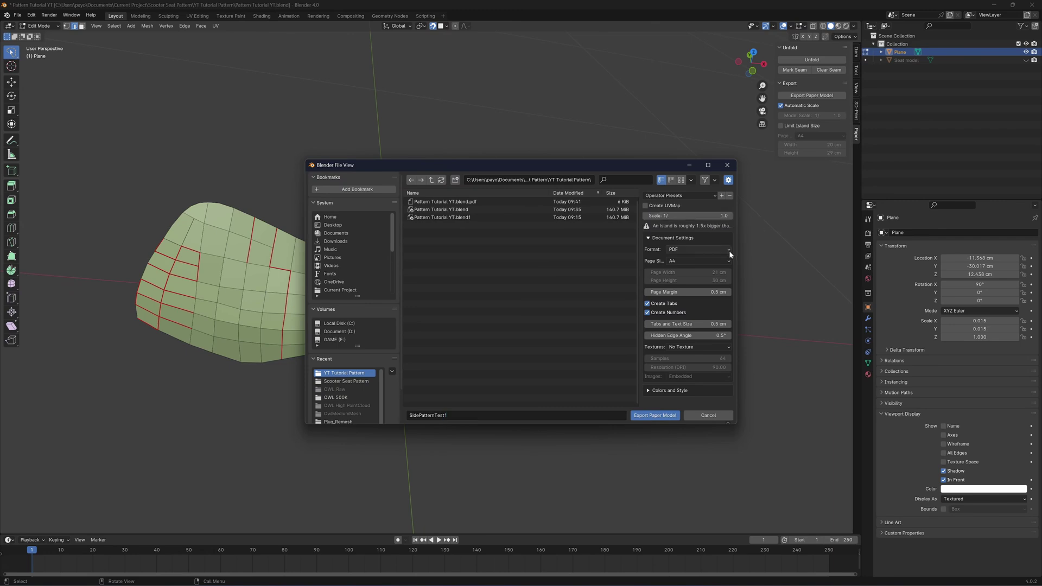
Export the paper model as SVG on a user-defined 100 × 100 cm page without tabs
{"action": "left_click", "coordinate": [729, 251]}
{"action": "left_click", "coordinate": [710, 267]}
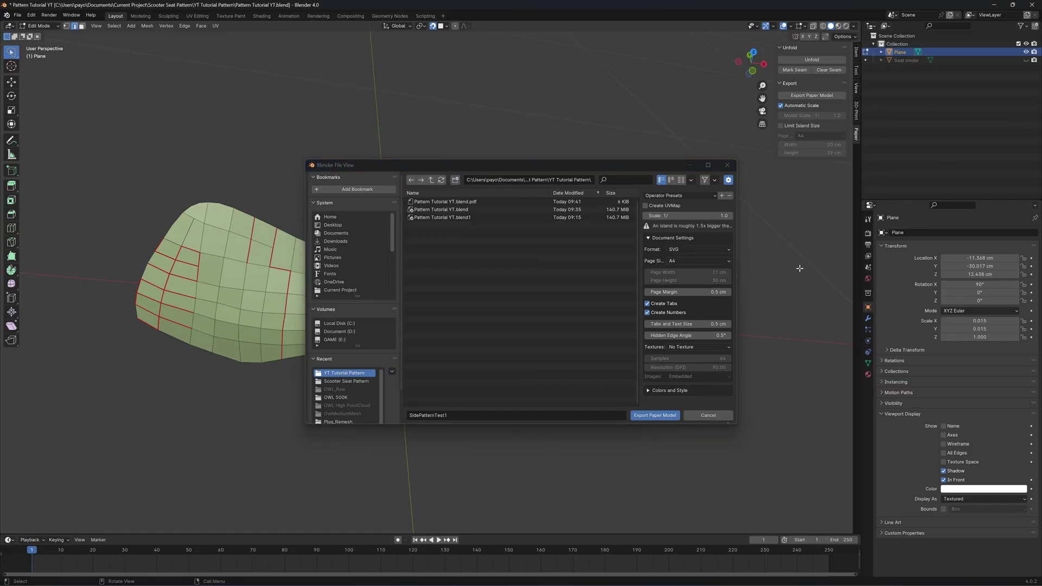
{"action": "left_click", "coordinate": [728, 262]}
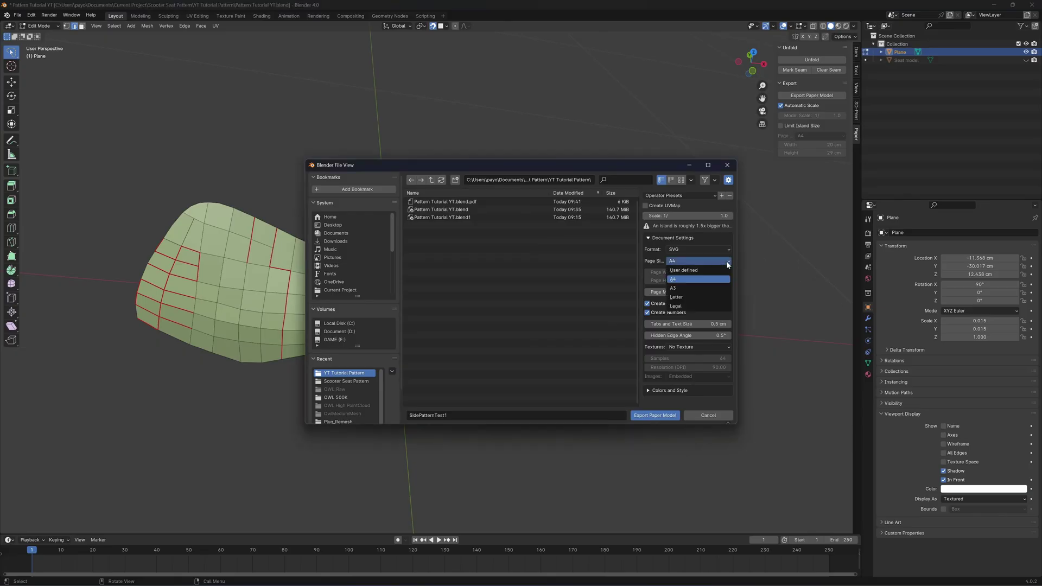
{"action": "left_click", "coordinate": [684, 270]}
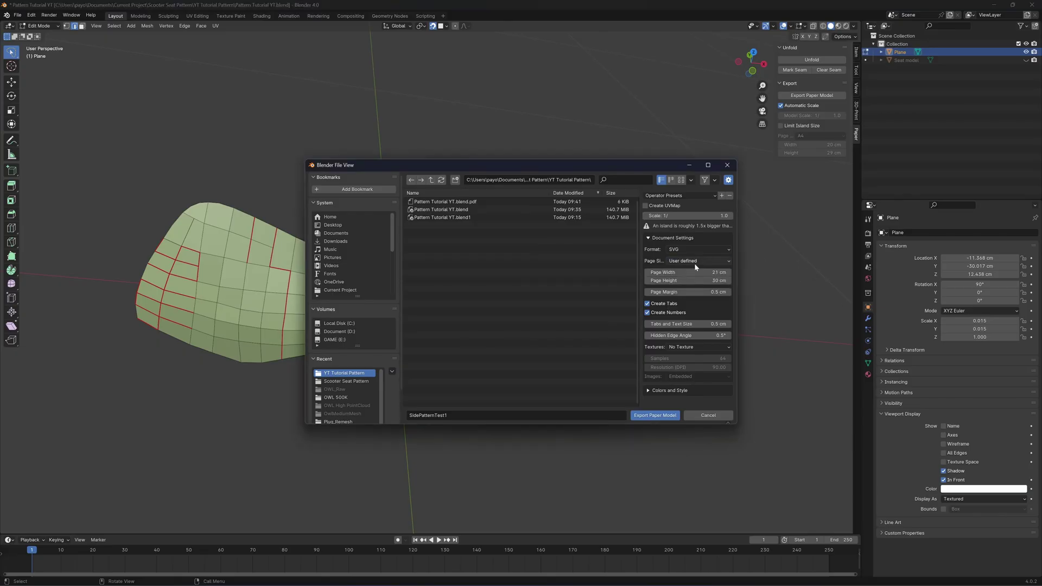
{"action": "left_click", "coordinate": [709, 274]}
{"action": "type", "text": "100"}
{"action": "key", "text": "Return"}
{"action": "left_click", "coordinate": [647, 305]}
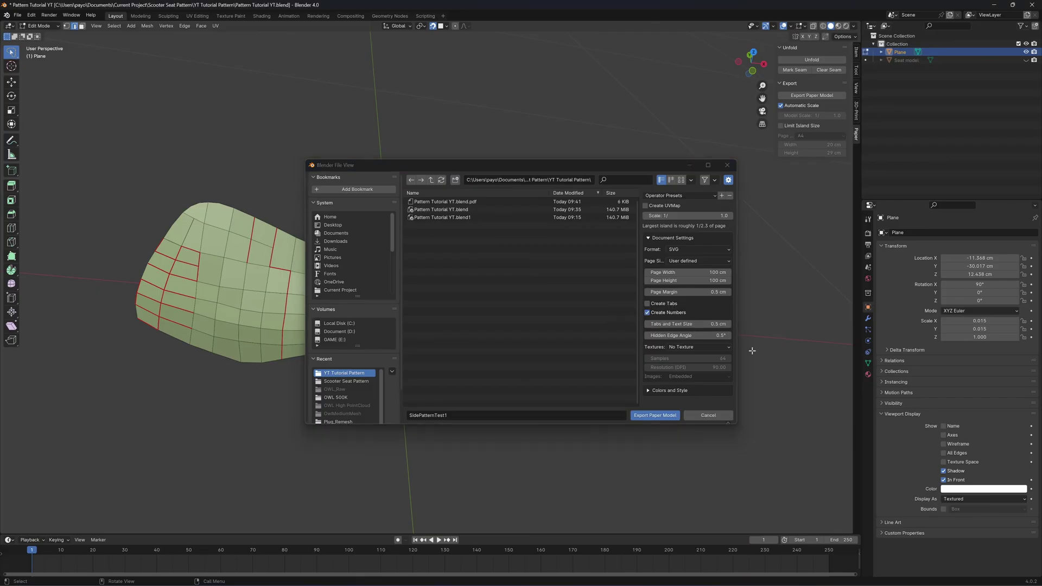
{"action": "left_click", "coordinate": [657, 416]}
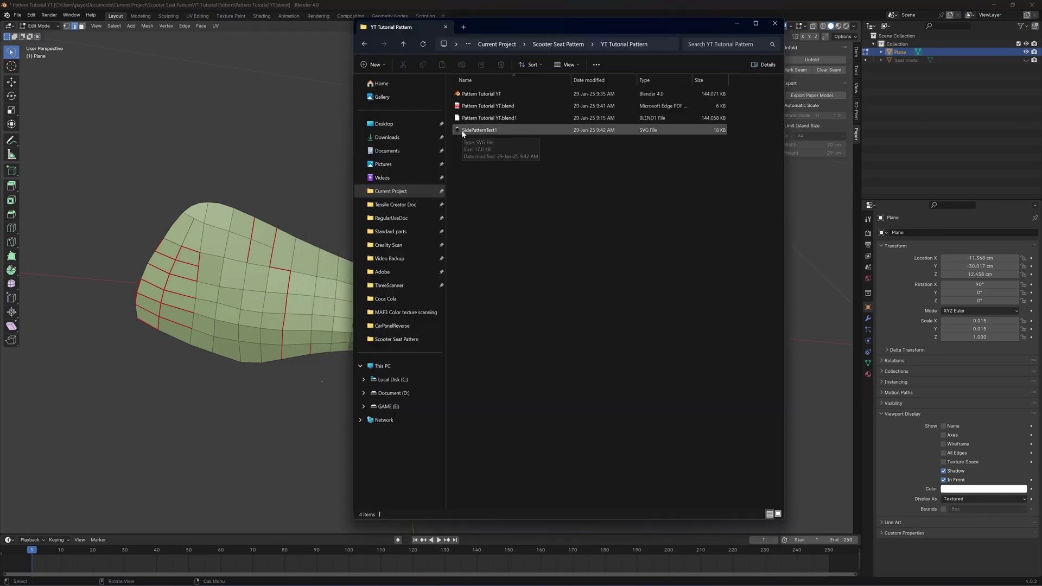
Open SidePatternTest1 in Inkscape and examine how the panel is split into numbered islands
{"action": "left_click", "coordinate": [462, 132]}
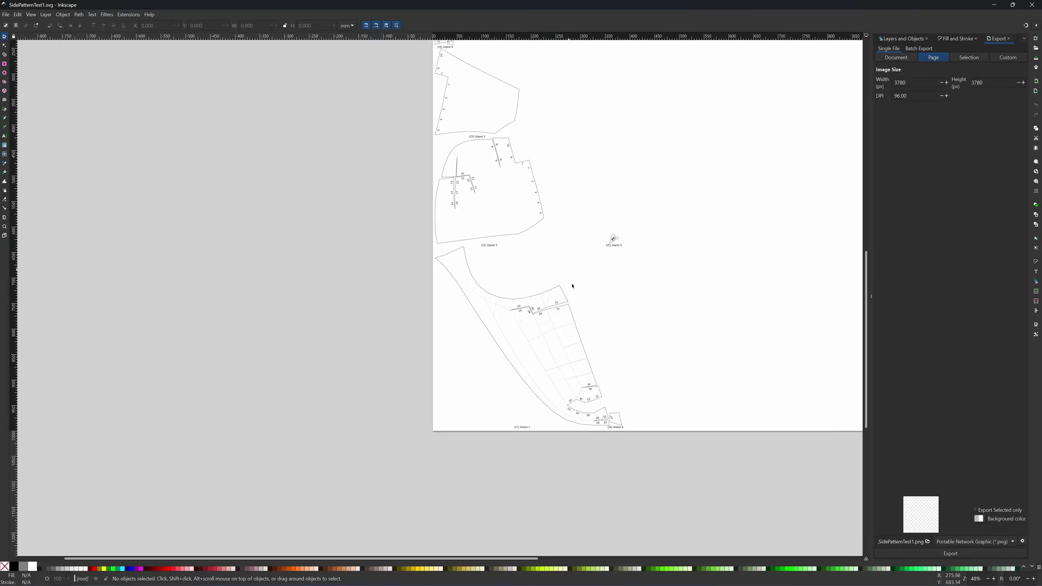
{"action": "scroll", "coordinate": [572, 286], "scroll_direction": "up", "scroll_amount": 5}
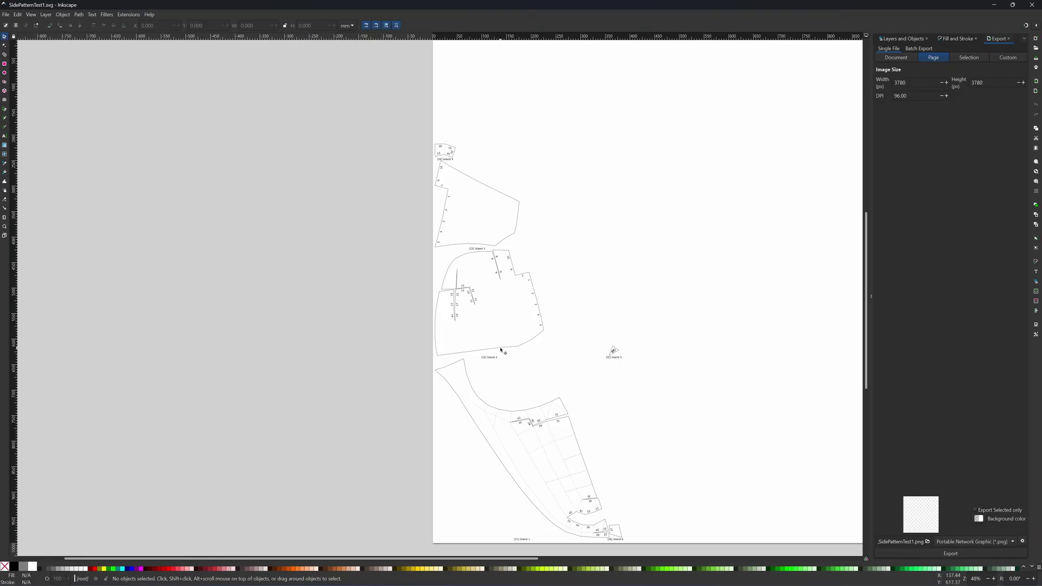
{"action": "scroll", "coordinate": [538, 343], "scroll_direction": "up", "scroll_amount": 5, "text": "ctrl"}
{"action": "scroll", "coordinate": [617, 375], "scroll_direction": "down", "scroll_amount": 3, "text": "ctrl"}
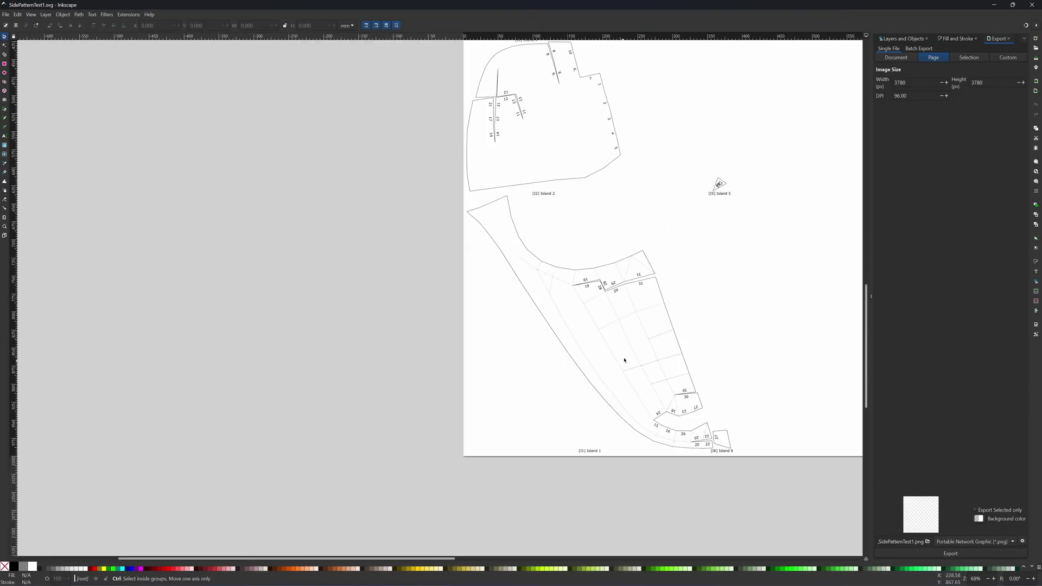
{"action": "scroll", "coordinate": [640, 309], "scroll_direction": "down", "scroll_amount": 2}
{"action": "scroll", "coordinate": [619, 226], "scroll_direction": "up", "scroll_amount": 5}
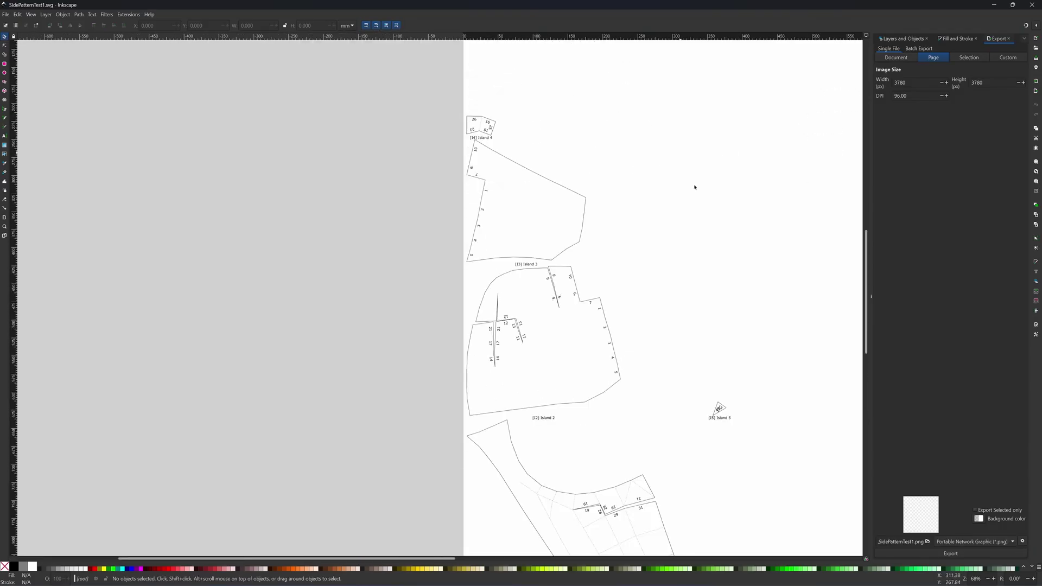
{"action": "scroll", "coordinate": [594, 302], "scroll_direction": "down", "scroll_amount": 3}
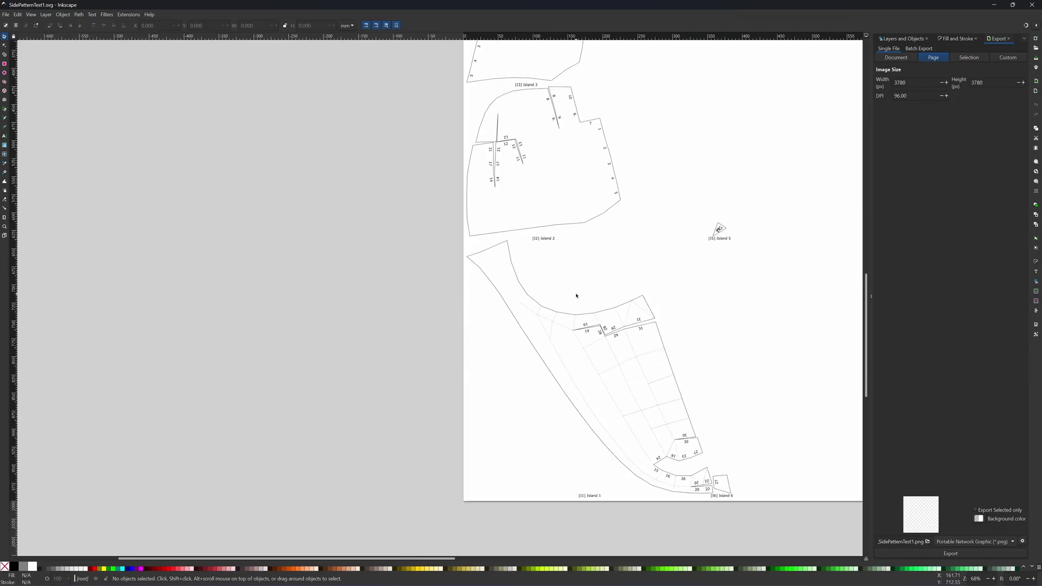
{"action": "scroll", "coordinate": [612, 298], "scroll_direction": "up", "scroll_amount": 2}
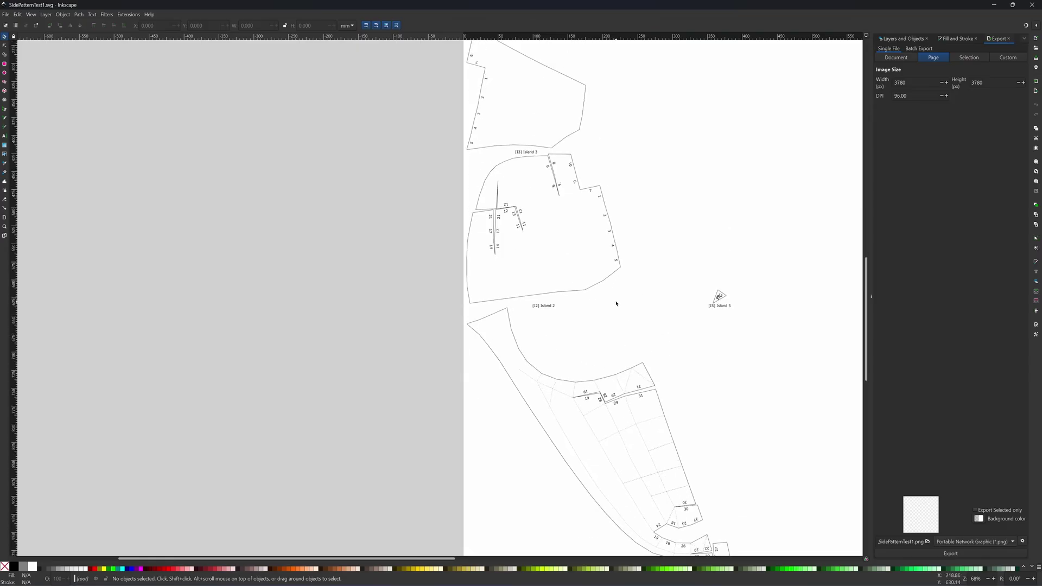
{"action": "scroll", "coordinate": [616, 303], "scroll_direction": "down", "scroll_amount": 2}
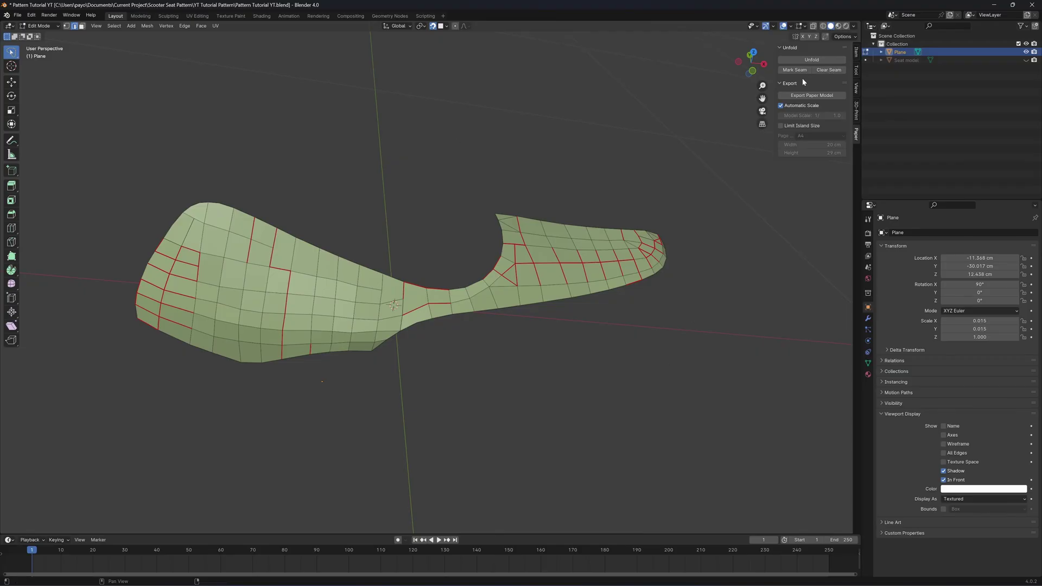
Back in Blender, select the whole panel mesh and clear its automatic seams
{"action": "mouse_move", "coordinate": [131, 169]}
{"action": "left_mouse_down"}
{"action": "mouse_move", "coordinate": [167, 153]}
{"action": "mouse_move", "coordinate": [663, 198]}
{"action": "mouse_move", "coordinate": [488, 458]}
{"action": "mouse_move", "coordinate": [108, 391]}
{"action": "left_mouse_up"}
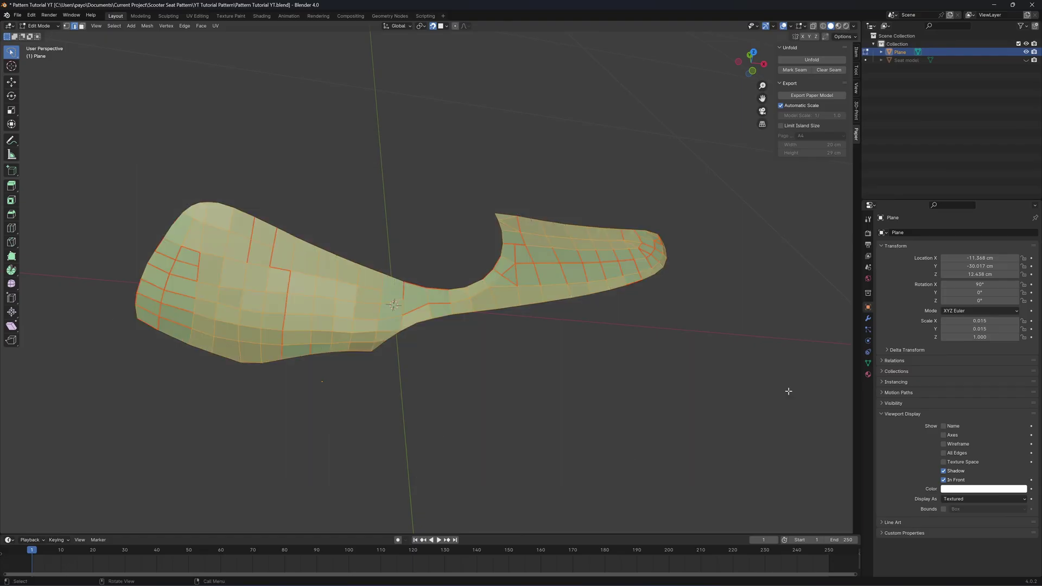
{"action": "left_click", "coordinate": [831, 71]}
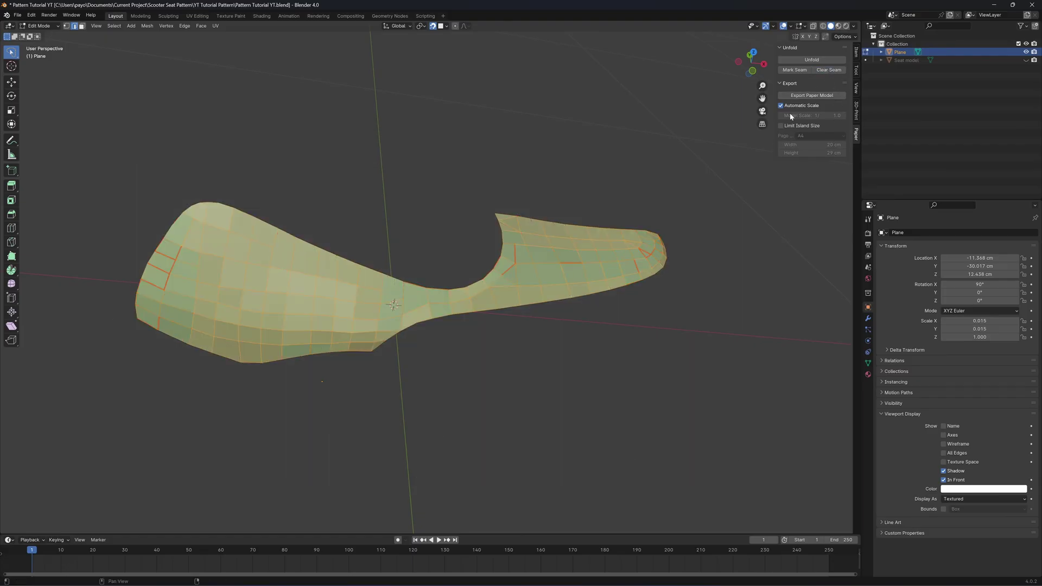
{"action": "left_click", "coordinate": [690, 332]}
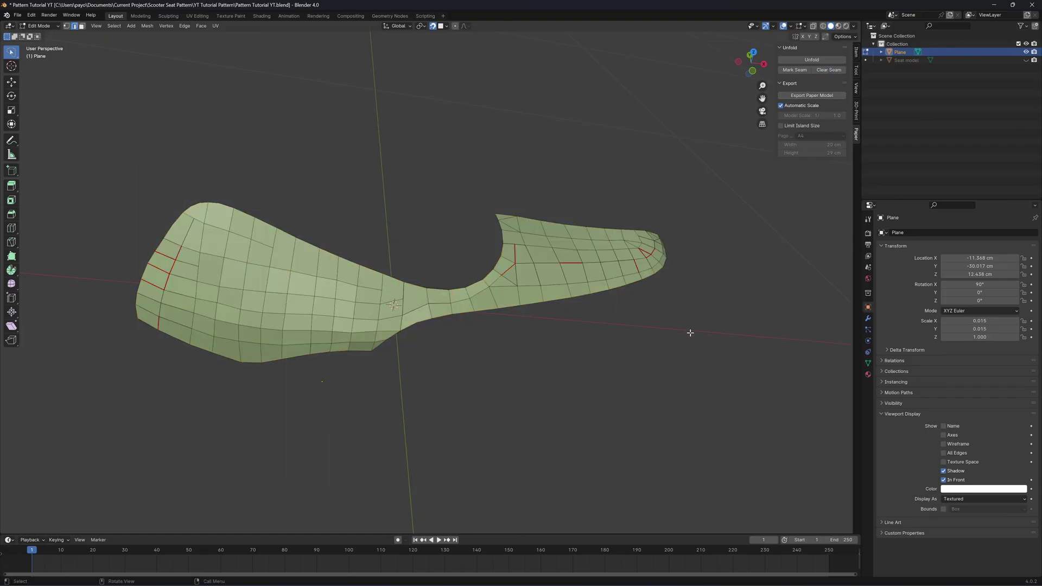
Mark new seams across the tapered end, the narrow neck and the wide section of the panel
{"action": "middle_click_drag", "start_coordinate": [690, 332], "coordinate": [690, 333]}
{"action": "middle_click_drag", "start_coordinate": [689, 333], "coordinate": [552, 206]}
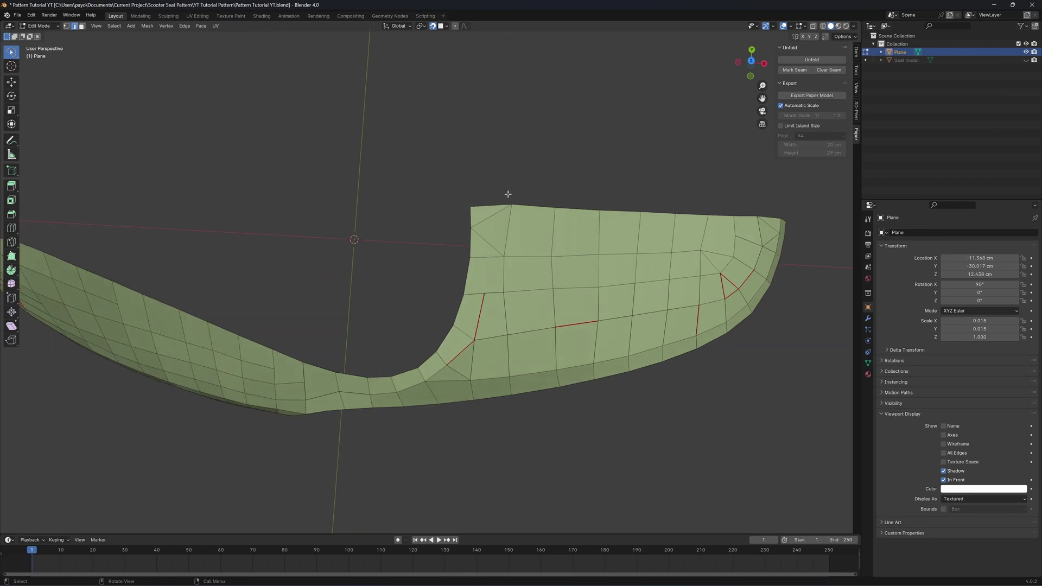
{"action": "left_click_drag", "start_coordinate": [498, 389], "coordinate": [499, 413]}
{"action": "middle_click_drag", "start_coordinate": [641, 116], "coordinate": [427, 259]}
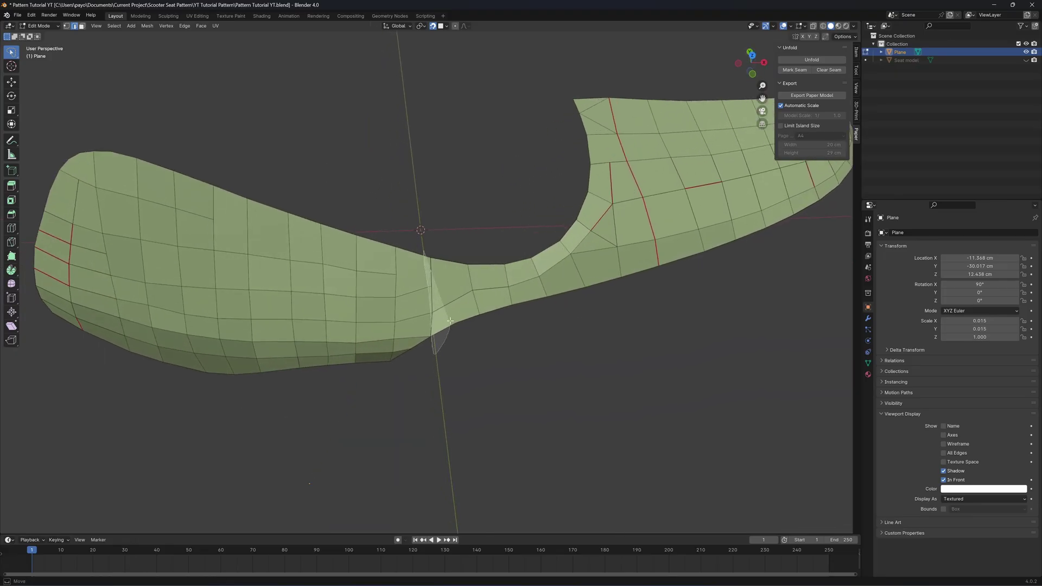
{"action": "middle_click_drag", "start_coordinate": [512, 140], "coordinate": [436, 242]}
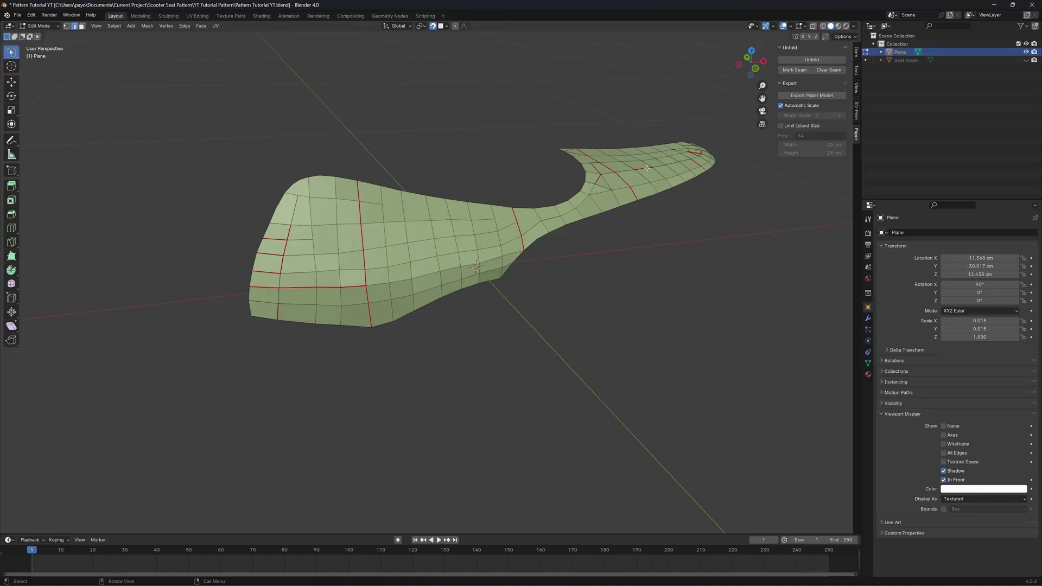
{"action": "middle_click_drag", "start_coordinate": [646, 168], "coordinate": [513, 285]}
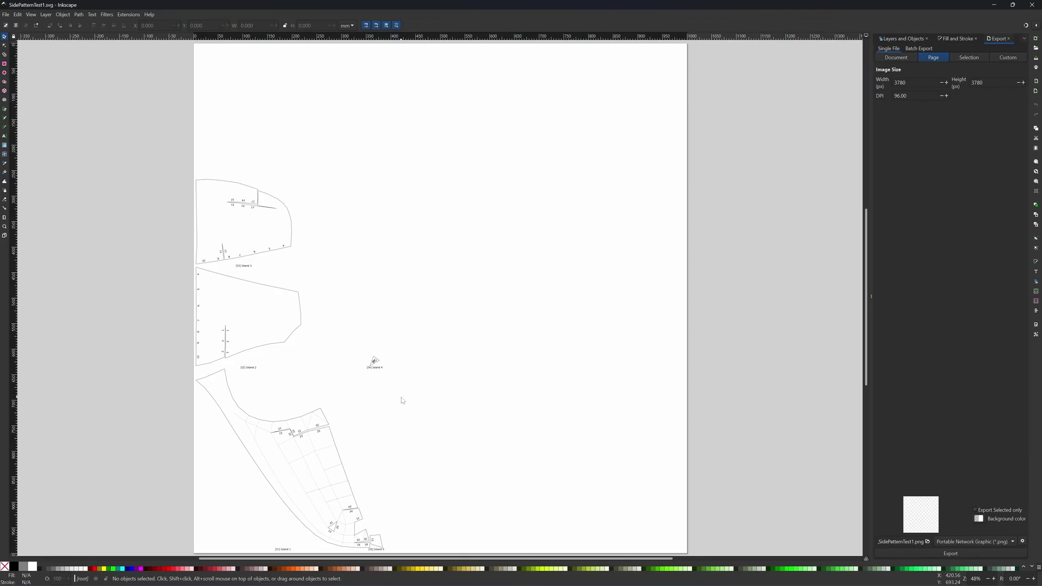
In Inkscape, save the re-exported pattern as a Desktop Cutting Plotter (AutoCAD DXF R14) file
{"action": "scroll", "coordinate": [376, 325], "scroll_direction": "down", "scroll_amount": 1}
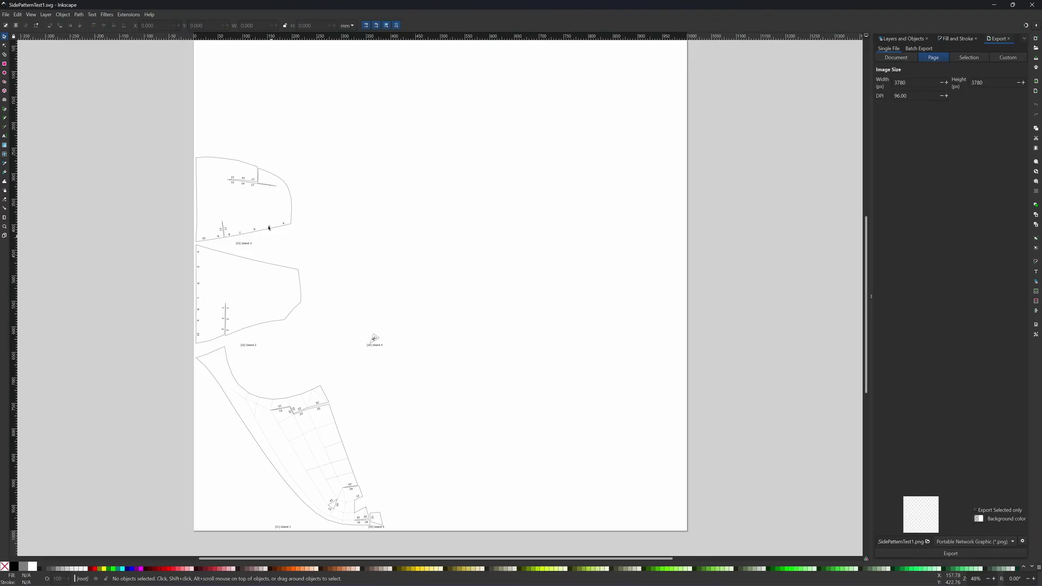
{"action": "scroll", "coordinate": [266, 216], "scroll_direction": "down", "scroll_amount": 1}
{"action": "left_click", "coordinate": [6, 14]}
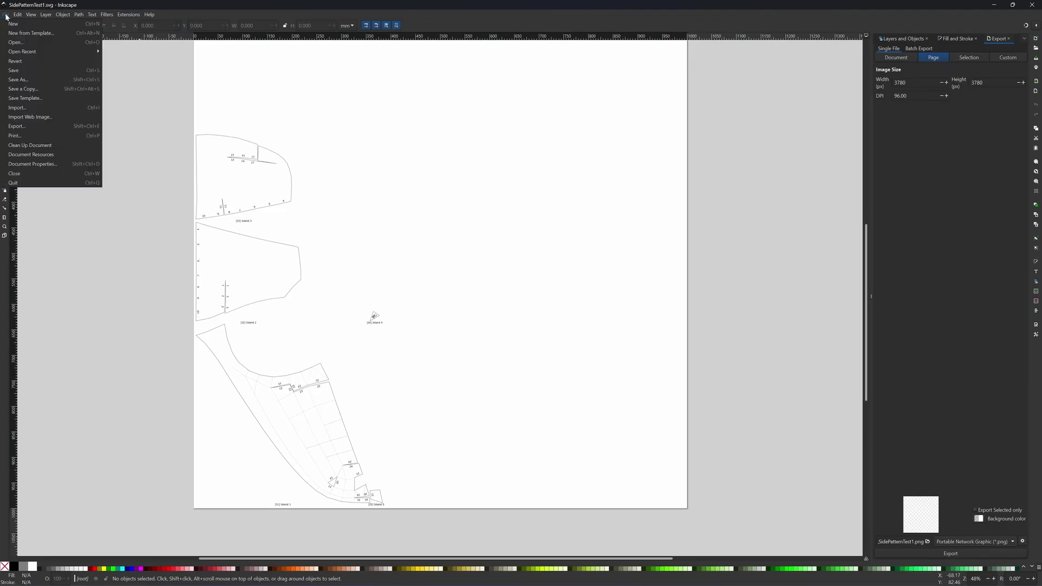
{"action": "left_click", "coordinate": [37, 80]}
{"action": "left_click", "coordinate": [151, 181]}
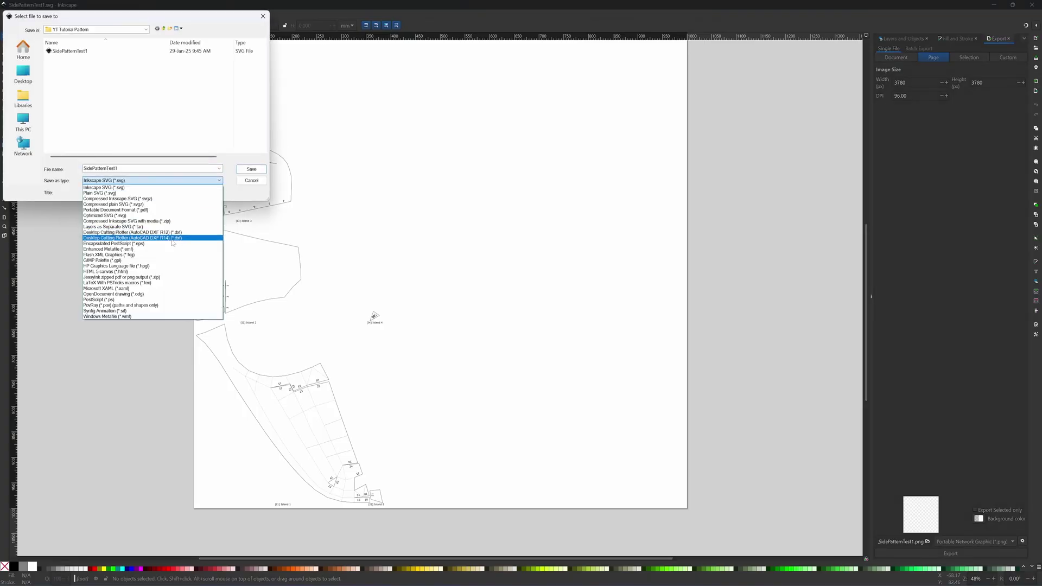
{"action": "left_click", "coordinate": [172, 242]}
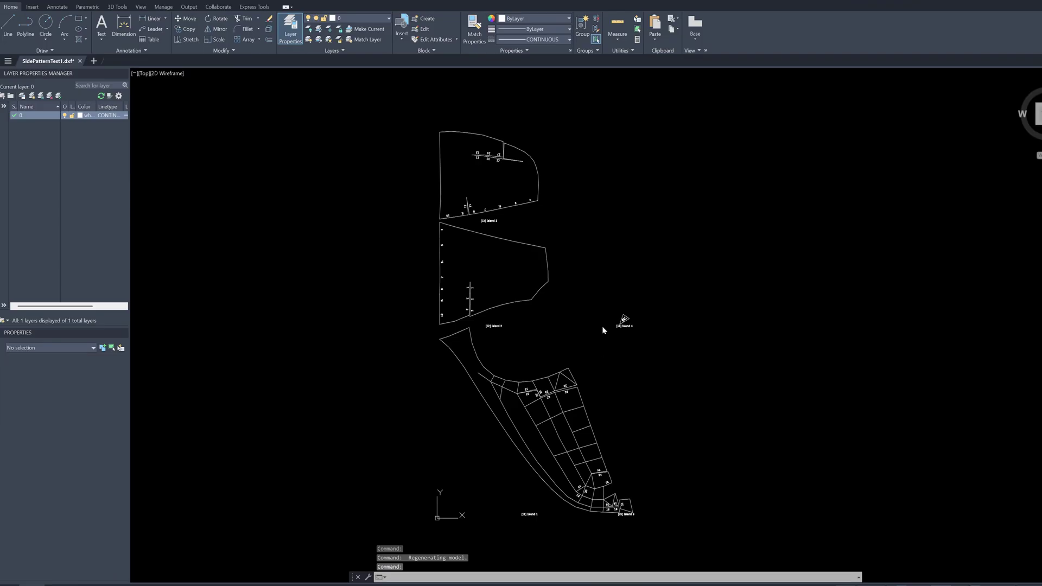
In AutoCAD, align the long curved piece's straight edge with the vertical reference line, without scaling
{"action": "left_click", "coordinate": [215, 51]}
{"action": "left_click", "coordinate": [203, 72]}
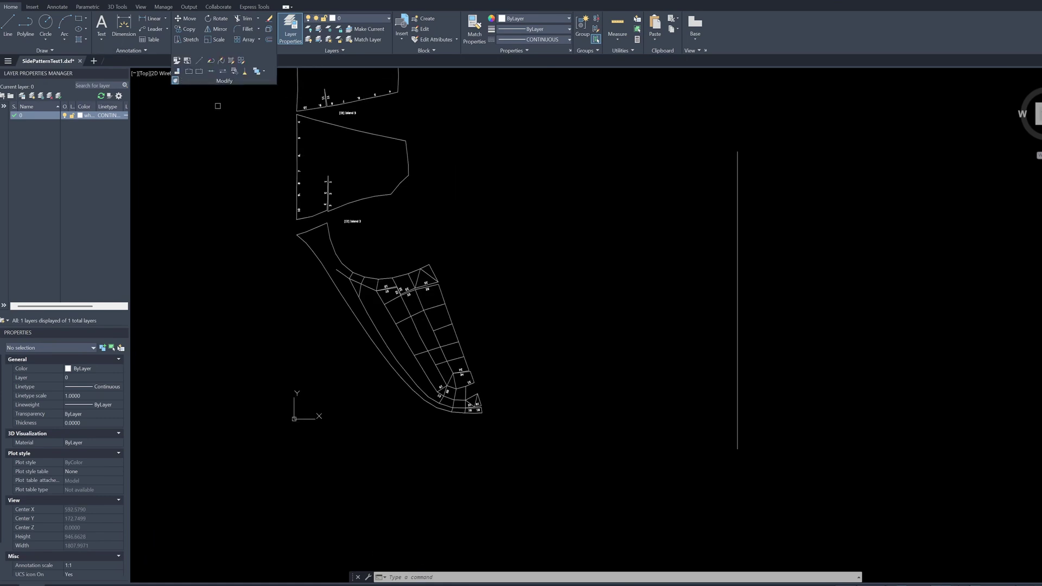
{"action": "left_click", "coordinate": [446, 326]}
{"action": "key", "text": "Return"}
{"action": "left_click", "coordinate": [482, 407]}
{"action": "left_click", "coordinate": [737, 423]}
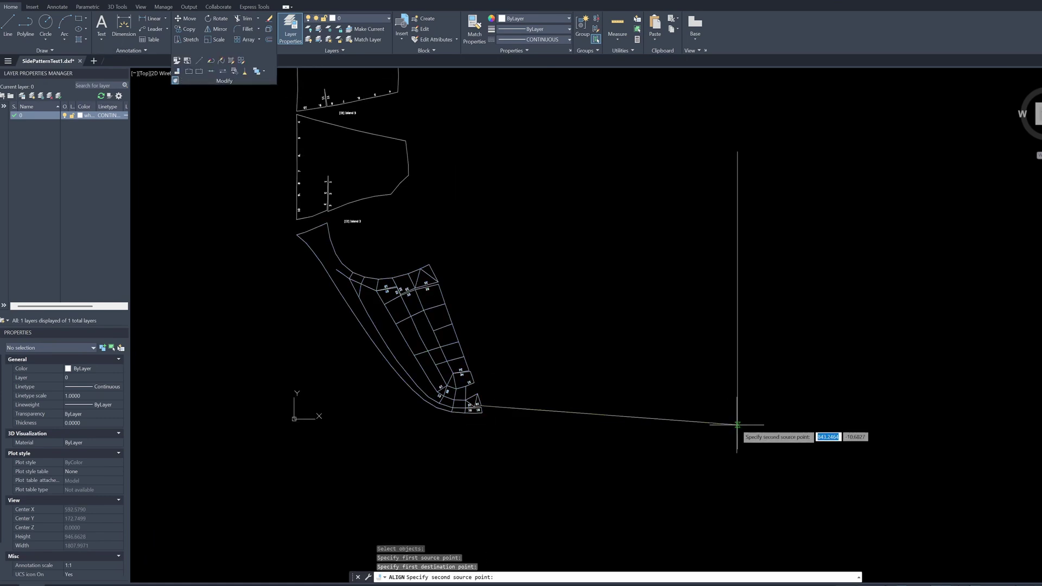
{"action": "left_click", "coordinate": [439, 284]}
{"action": "left_click", "coordinate": [737, 282]}
{"action": "key", "text": "Return"}
{"action": "key", "text": "Return"}
Examine the edges of the two loose pattern pieces and the narrow end of the aligned piece
{"action": "scroll", "coordinate": [771, 298], "scroll_direction": "down", "scroll_amount": 3}
{"action": "middle_click_drag", "start_coordinate": [780, 298], "coordinate": [575, 266]}
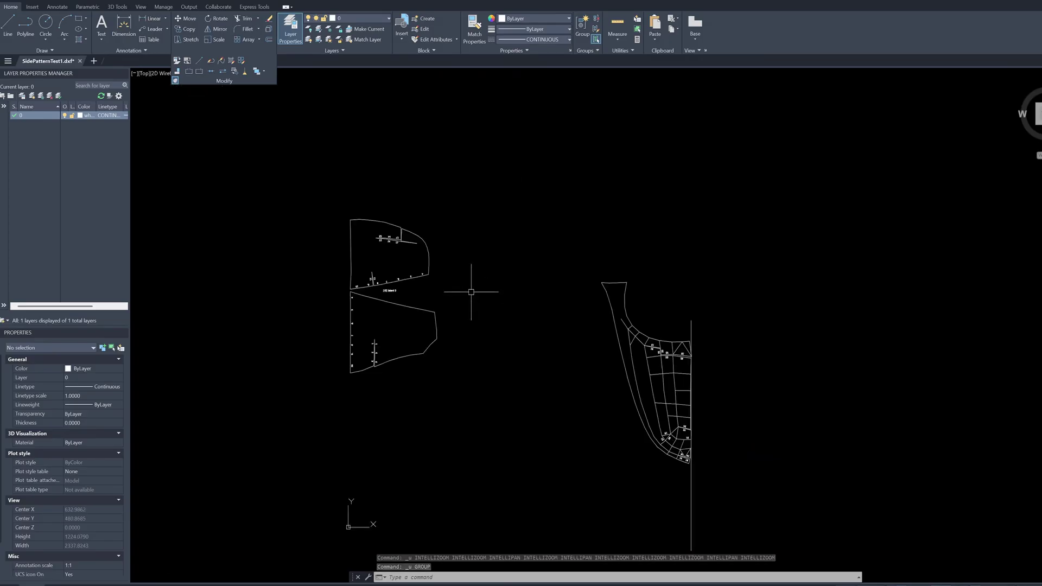
{"action": "scroll", "coordinate": [439, 326], "scroll_direction": "up", "scroll_amount": 4}
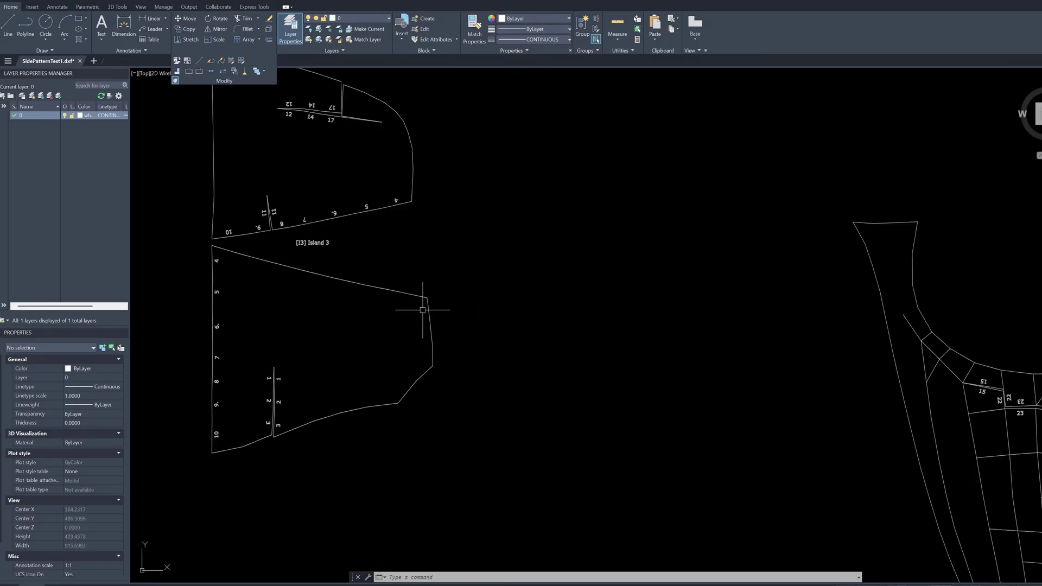
{"action": "scroll", "coordinate": [901, 232], "scroll_direction": "up", "scroll_amount": 2}
{"action": "middle_click_drag", "start_coordinate": [899, 229], "coordinate": [718, 248]}
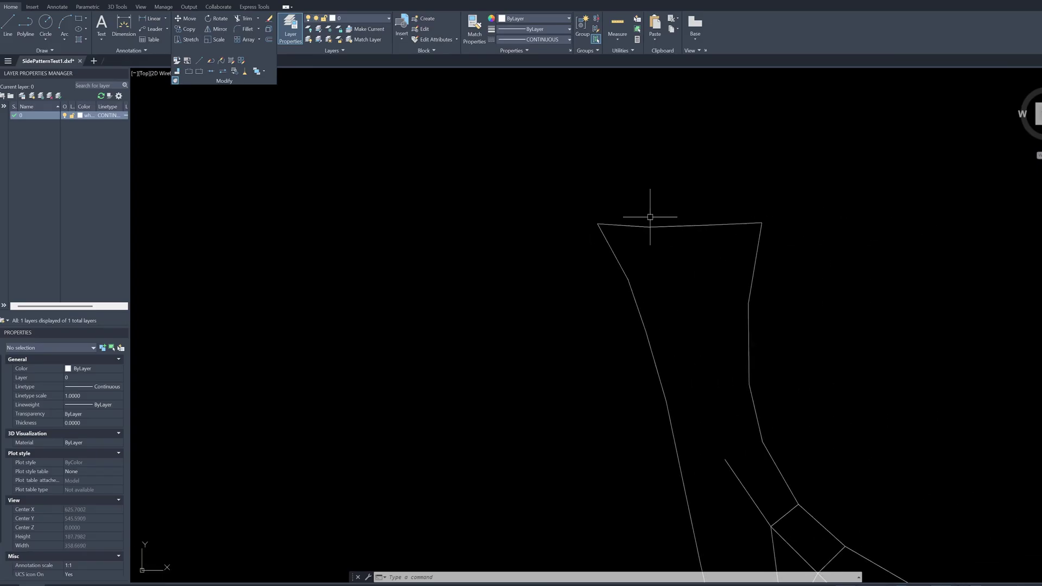
{"action": "scroll", "coordinate": [596, 338], "scroll_direction": "down", "scroll_amount": 2}
{"action": "scroll", "coordinate": [528, 378], "scroll_direction": "down", "scroll_amount": 2}
{"action": "middle_click_drag", "start_coordinate": [464, 385], "coordinate": [592, 314]}
{"action": "scroll", "coordinate": [549, 317], "scroll_direction": "up", "scroll_amount": 4}
{"action": "middle_click_drag", "start_coordinate": [401, 266], "coordinate": [464, 250]}
{"action": "scroll", "coordinate": [559, 302], "scroll_direction": "down", "scroll_amount": 2}
Align the lower loose piece's short edge with the narrow end edge of the long curved piece, scaling it to the alignment points
{"action": "middle_click_drag", "start_coordinate": [571, 303], "coordinate": [532, 307]}
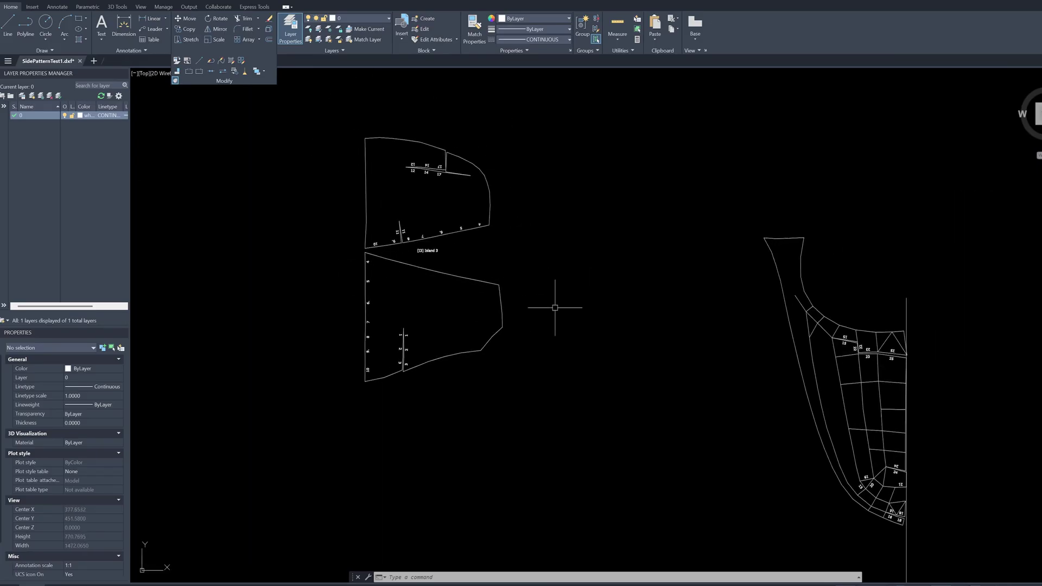
{"action": "key", "text": "space"}
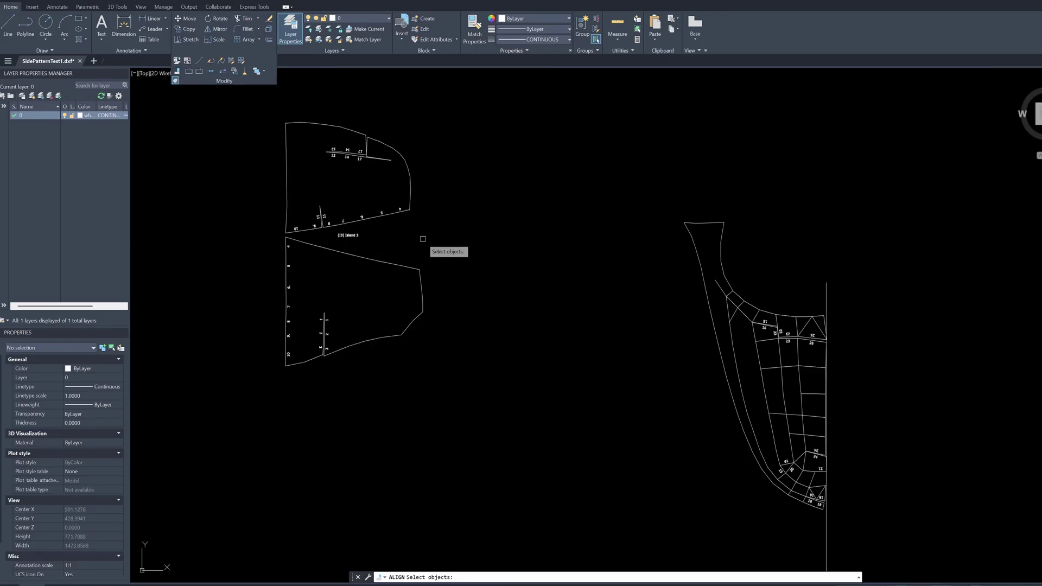
{"action": "left_click", "coordinate": [407, 269]}
{"action": "key", "text": "Return"}
{"action": "left_click", "coordinate": [419, 269]}
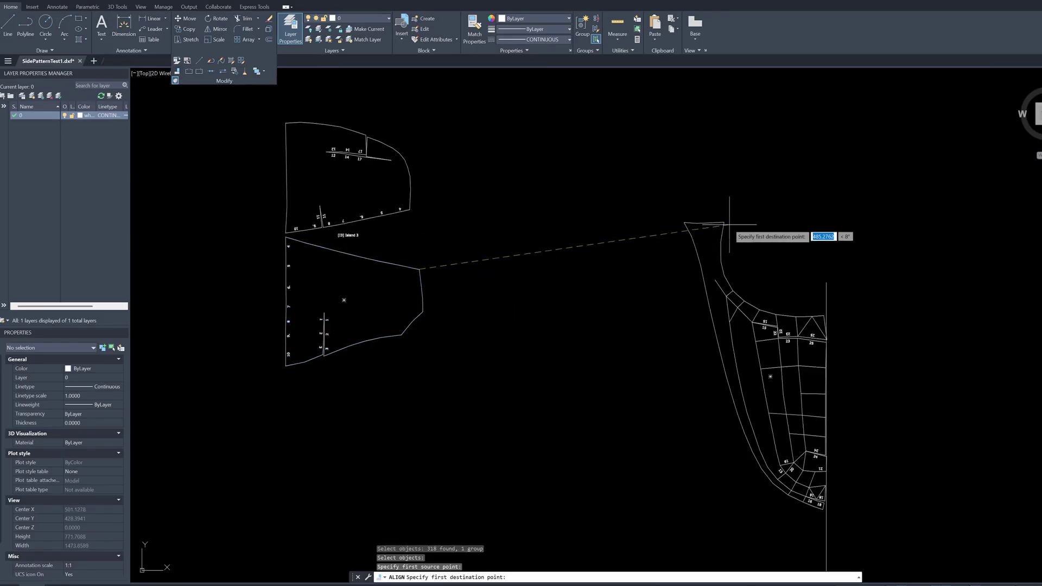
{"action": "left_click", "coordinate": [724, 222]}
{"action": "left_click", "coordinate": [422, 311]}
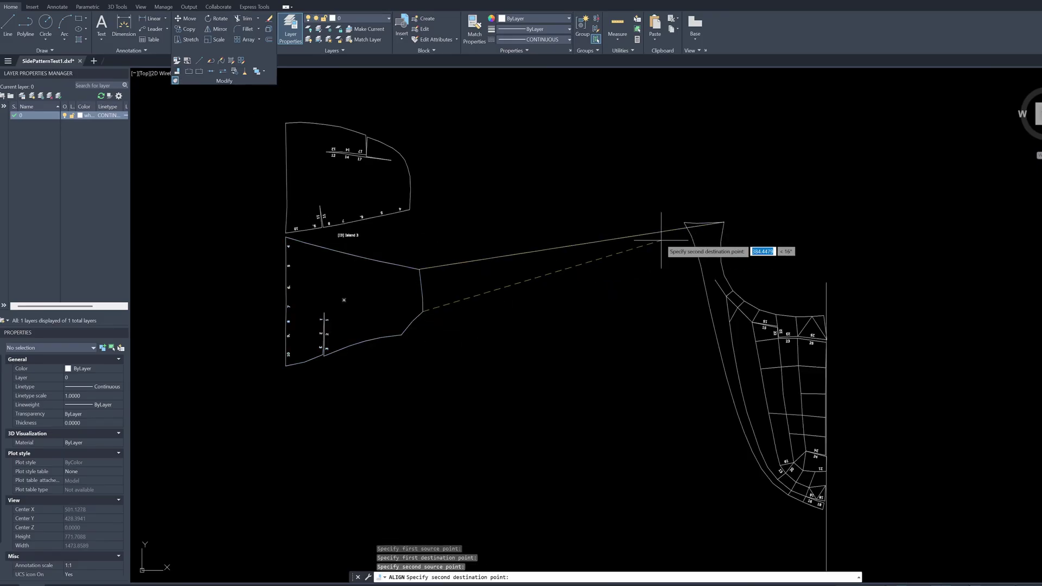
{"action": "left_click", "coordinate": [684, 222]}
{"action": "key", "text": "Return"}
{"action": "type", "text": "y"}
{"action": "key", "text": "Return"}
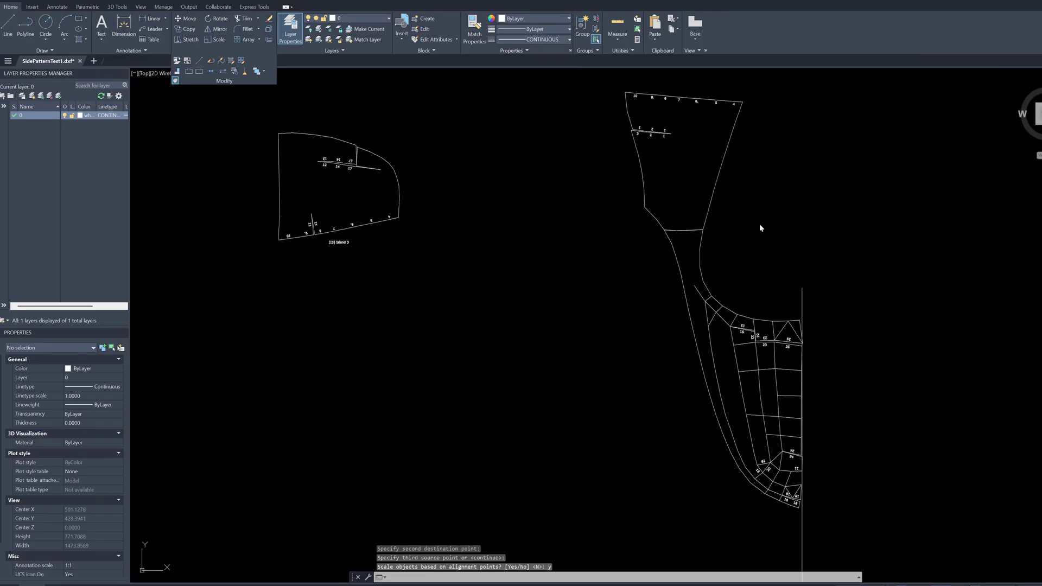
Group all the linework of the remaining loose piece into one object
{"action": "scroll", "coordinate": [760, 225], "scroll_direction": "up", "scroll_amount": 6}
{"action": "scroll", "coordinate": [731, 233], "scroll_direction": "down", "scroll_amount": 1}
{"action": "middle_click_drag", "start_coordinate": [731, 232], "coordinate": [565, 362]}
{"action": "scroll", "coordinate": [565, 362], "scroll_direction": "down", "scroll_amount": 7}
{"action": "middle_click_drag", "start_coordinate": [595, 324], "coordinate": [654, 317]}
{"action": "left_click_drag", "start_coordinate": [385, 380], "coordinate": [228, 239]}
{"action": "left_click", "coordinate": [581, 28]}
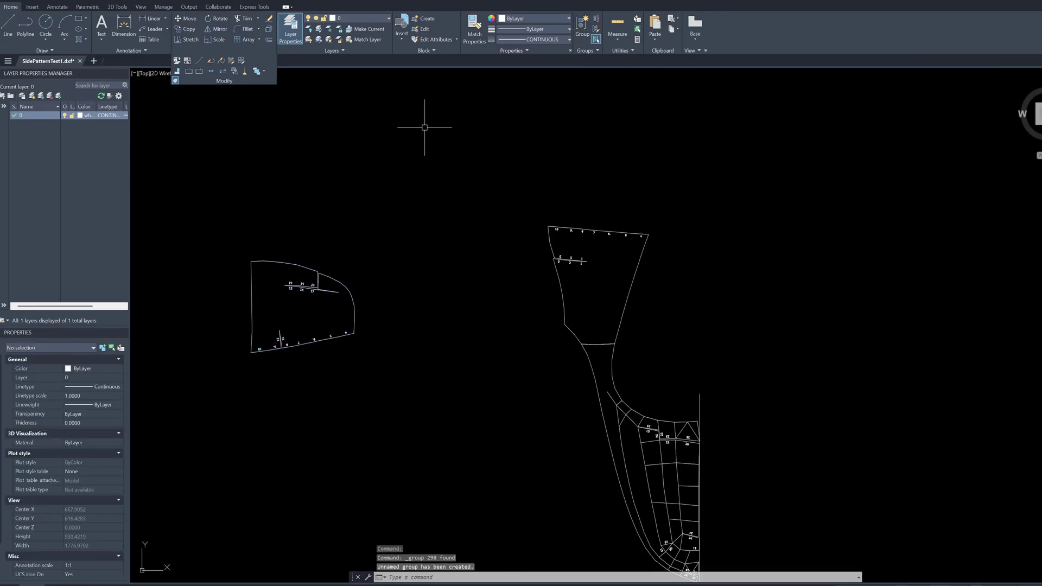
Align the grouped piece's edge numbered 4 to 10 with the matching numbered edge of the assembled panel, scaling it to the alignment points
{"action": "scroll", "coordinate": [424, 307], "scroll_direction": "up", "scroll_amount": 3}
{"action": "scroll", "coordinate": [838, 201], "scroll_direction": "up", "scroll_amount": 3}
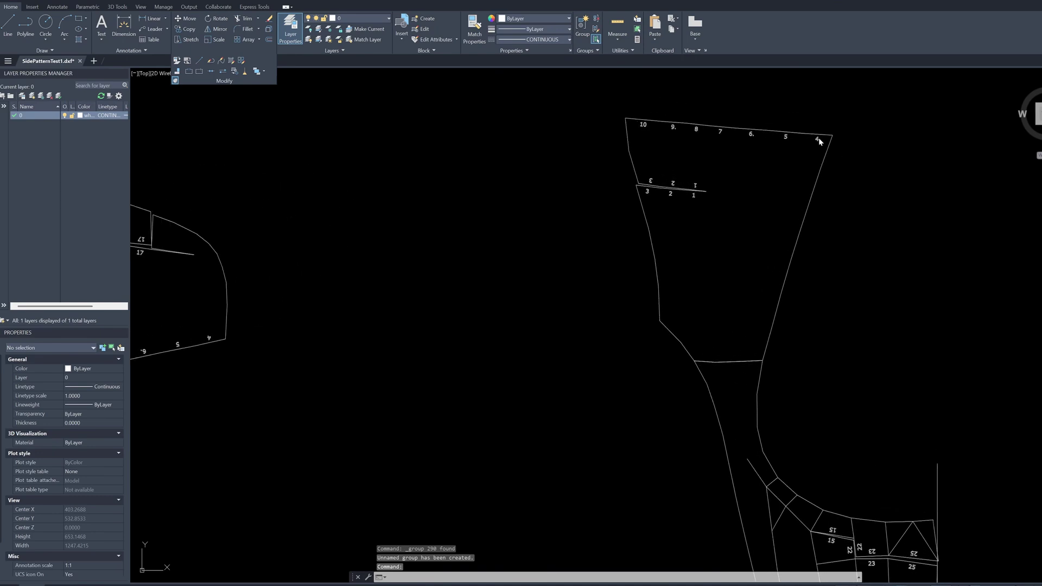
{"action": "middle_click_drag", "start_coordinate": [818, 139], "coordinate": [1037, 80]}
{"action": "middle_click_drag", "start_coordinate": [873, 82], "coordinate": [647, 183]}
{"action": "scroll", "coordinate": [647, 182], "scroll_direction": "down", "scroll_amount": 1}
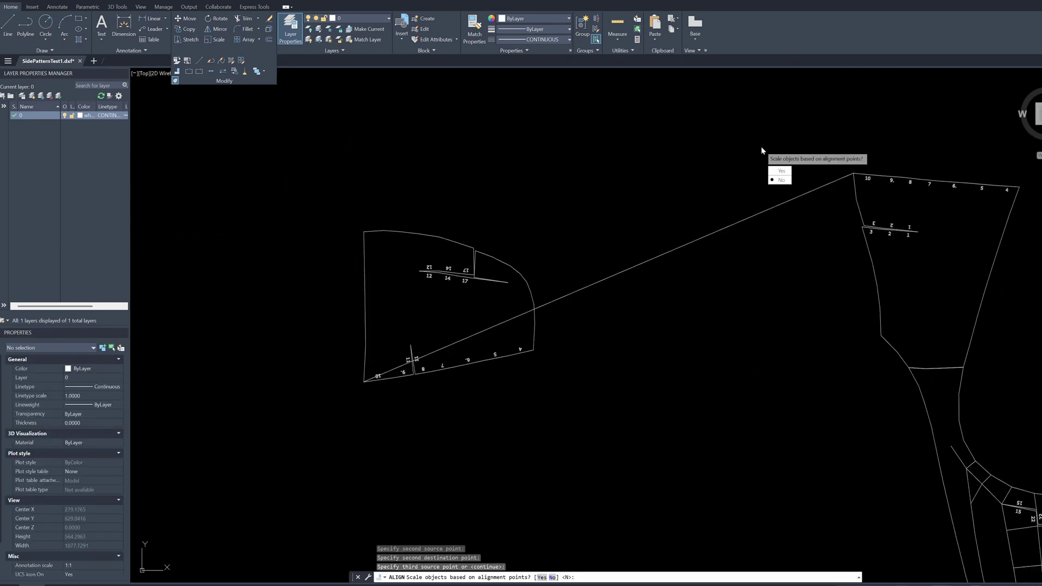
{"action": "type", "text": "y"}
{"action": "key", "text": "Return"}
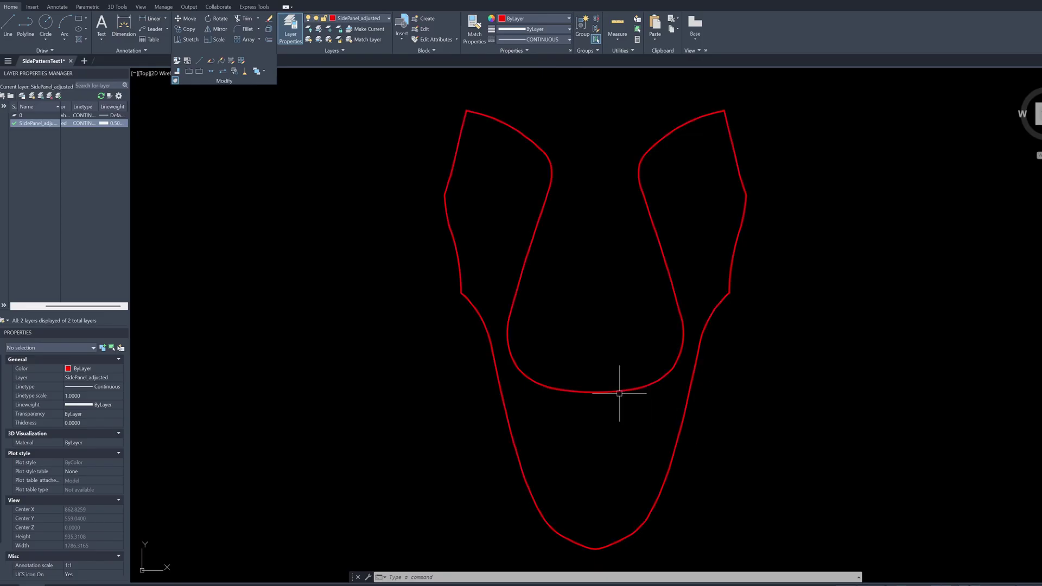
Examine the finished red side panel outline as a single closed polyline, and clear the selection
{"action": "left_click", "coordinate": [621, 390]}
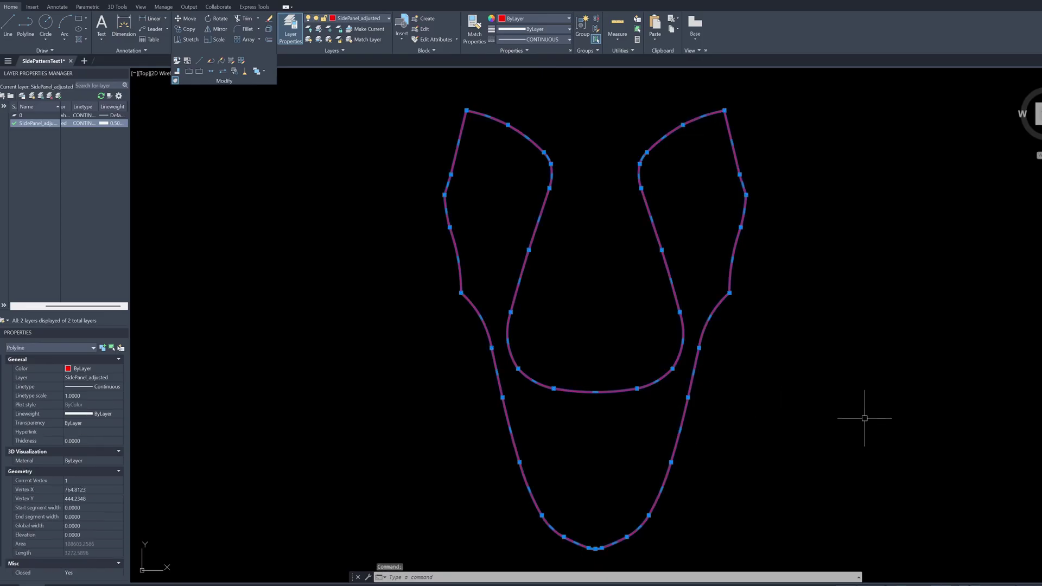
{"action": "left_click", "coordinate": [794, 442]}
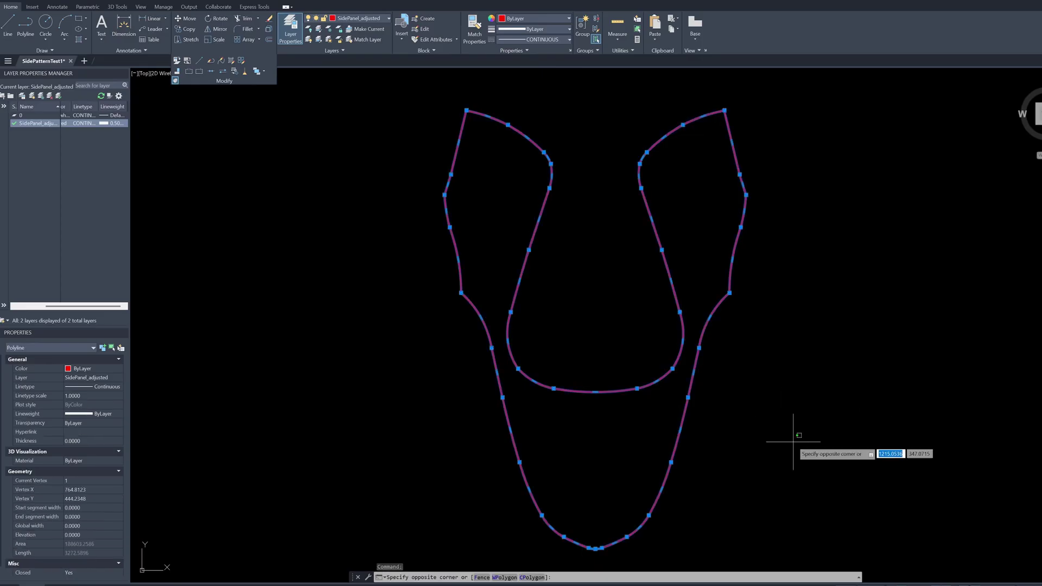
{"action": "key", "text": "Escape"}
{"action": "key", "text": "Escape"}
{"action": "scroll", "coordinate": [792, 442], "scroll_direction": "down", "scroll_amount": 2}
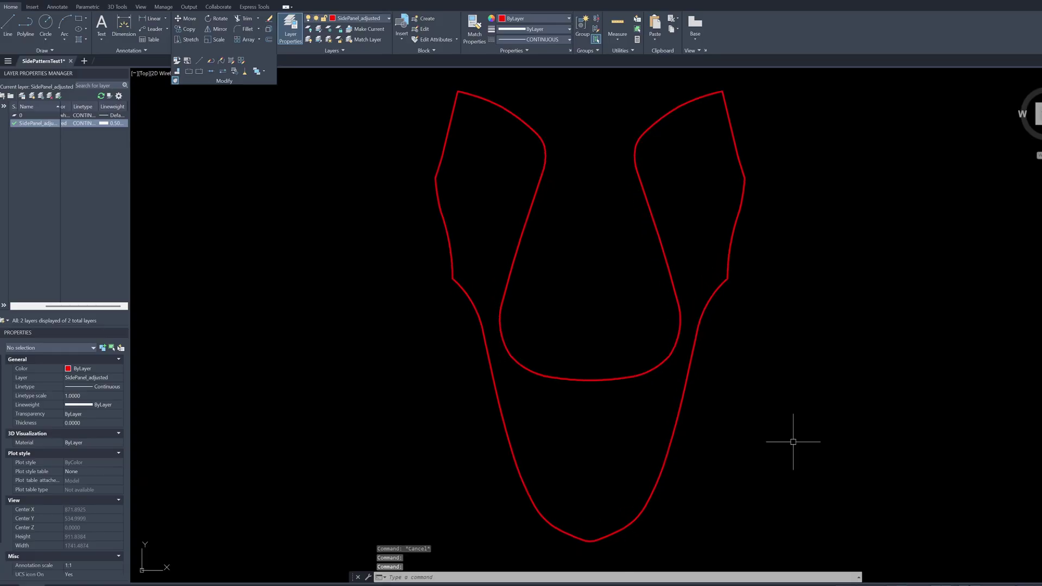
{"action": "scroll", "coordinate": [794, 446], "scroll_direction": "down", "scroll_amount": 1}
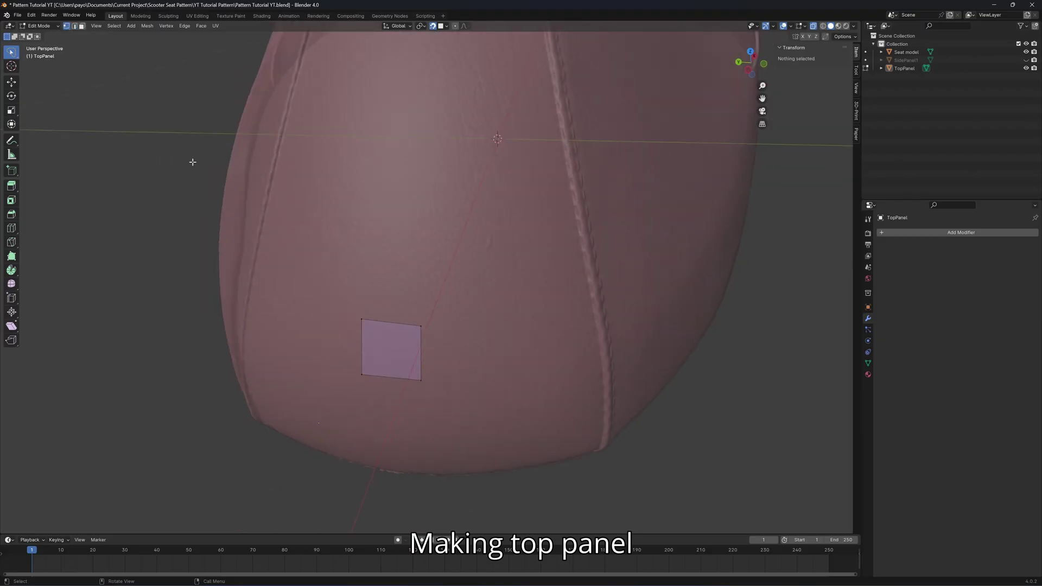